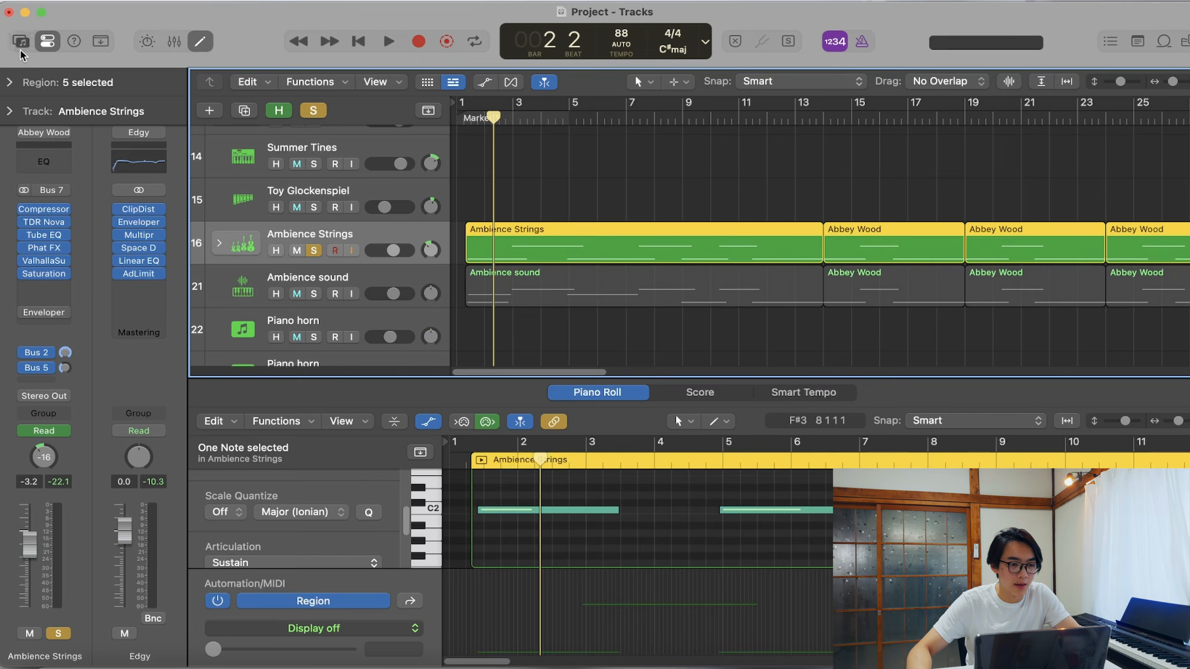
- Show the Library for the Ambience Strings track and inspect its TDR Nova, Valhalla and Saturation plug-ins
click(21, 42)
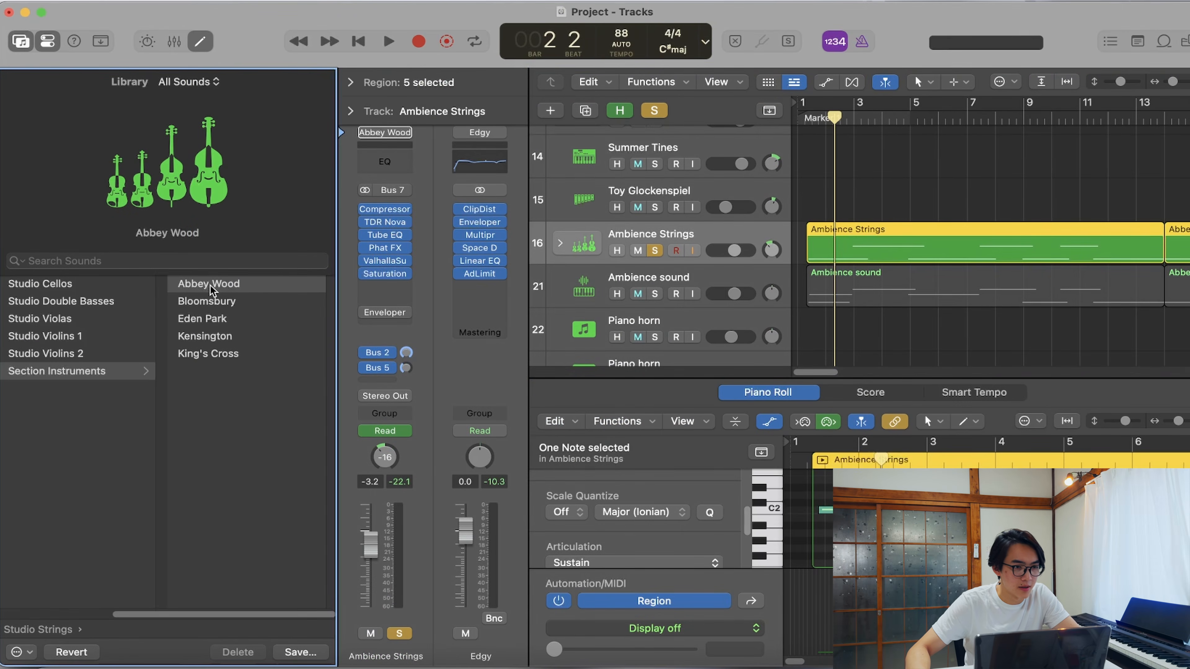
drag(229, 615, 112, 603)
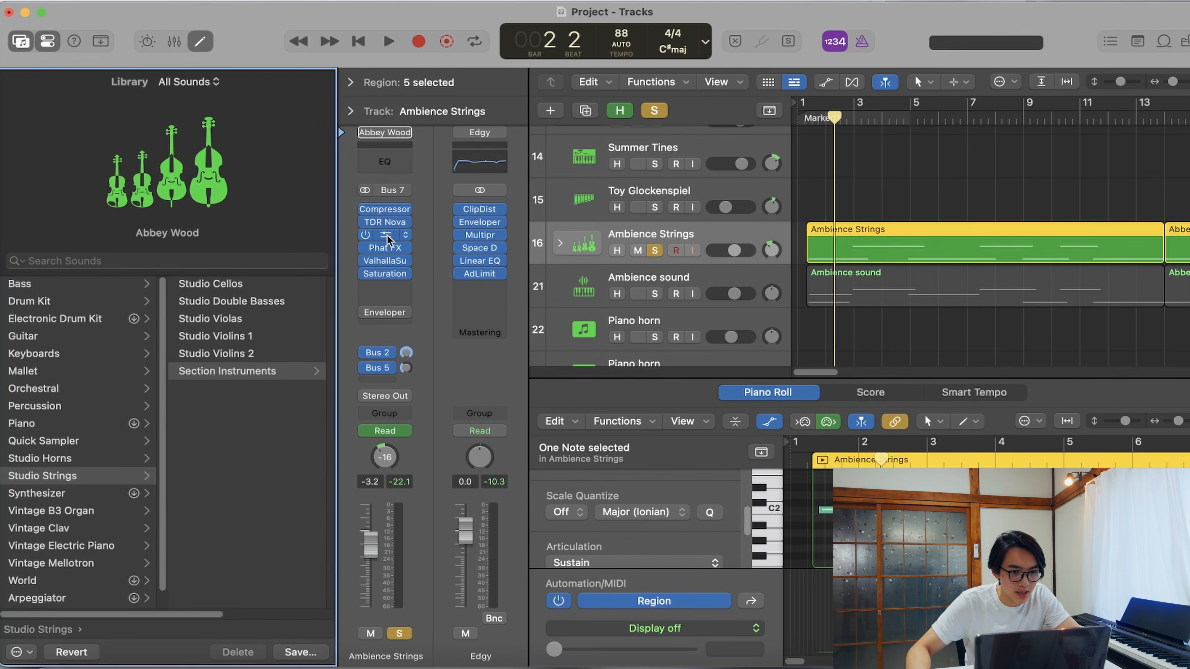
click(384, 221)
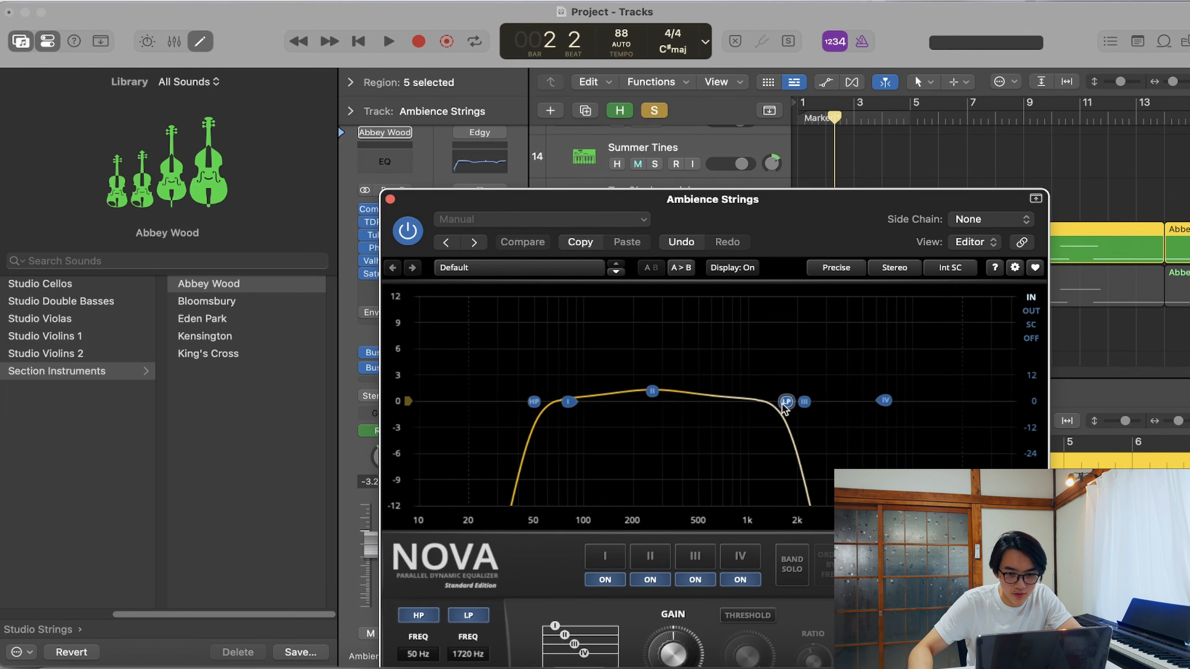
click(390, 201)
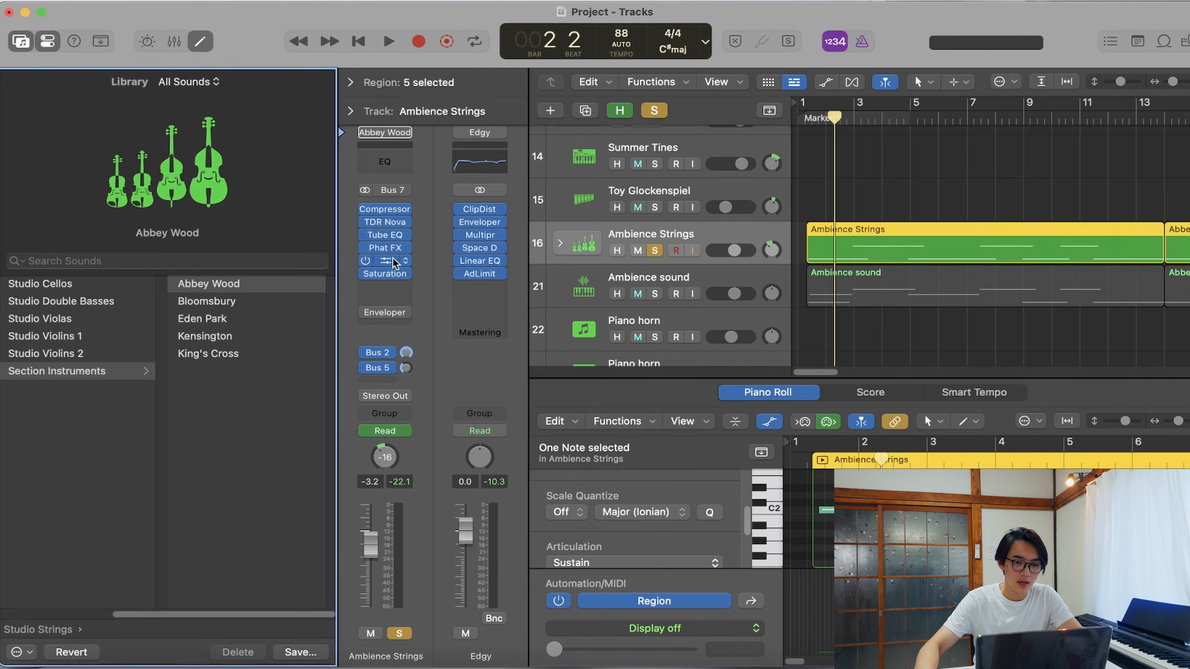
click(393, 261)
click(390, 201)
click(392, 273)
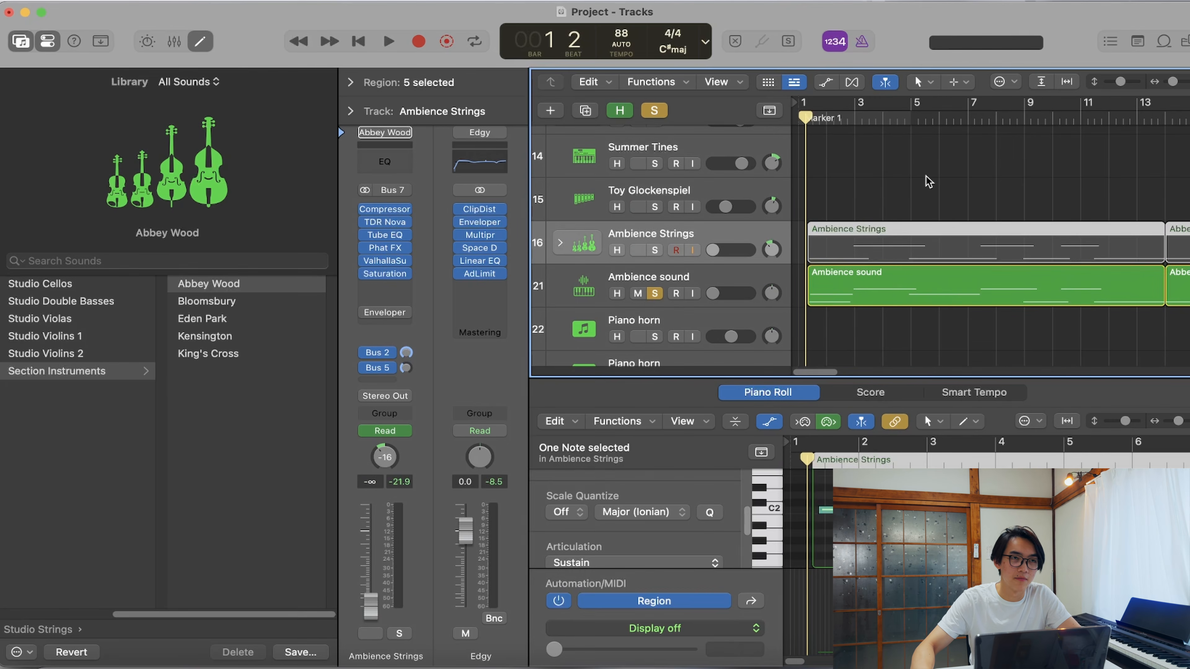
- Play the soloed Ambience sound track, select it and view its patch category in the Library
key(space)
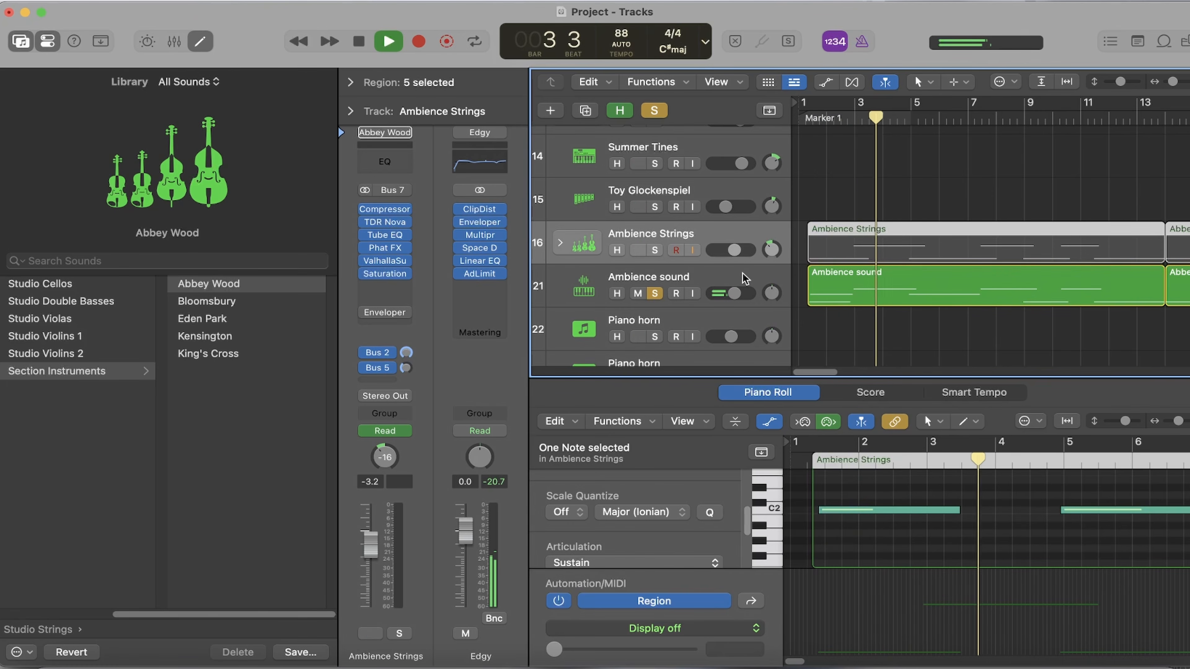
key(space)
click(725, 278)
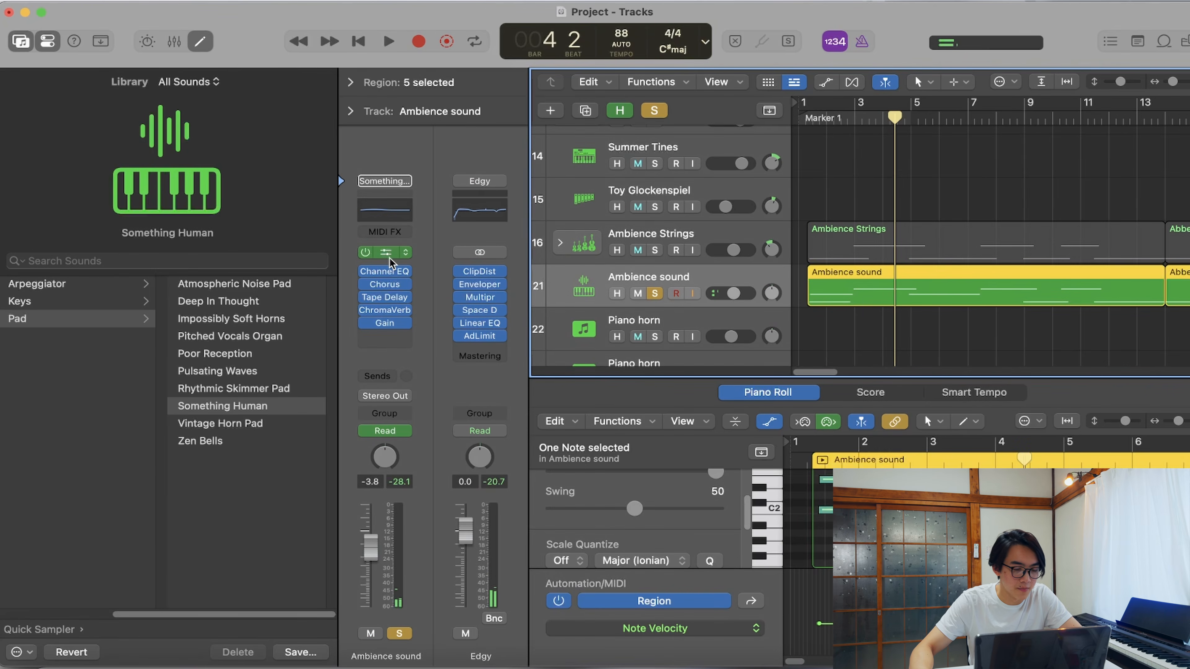
drag(255, 616, 110, 600)
drag(180, 615, 257, 614)
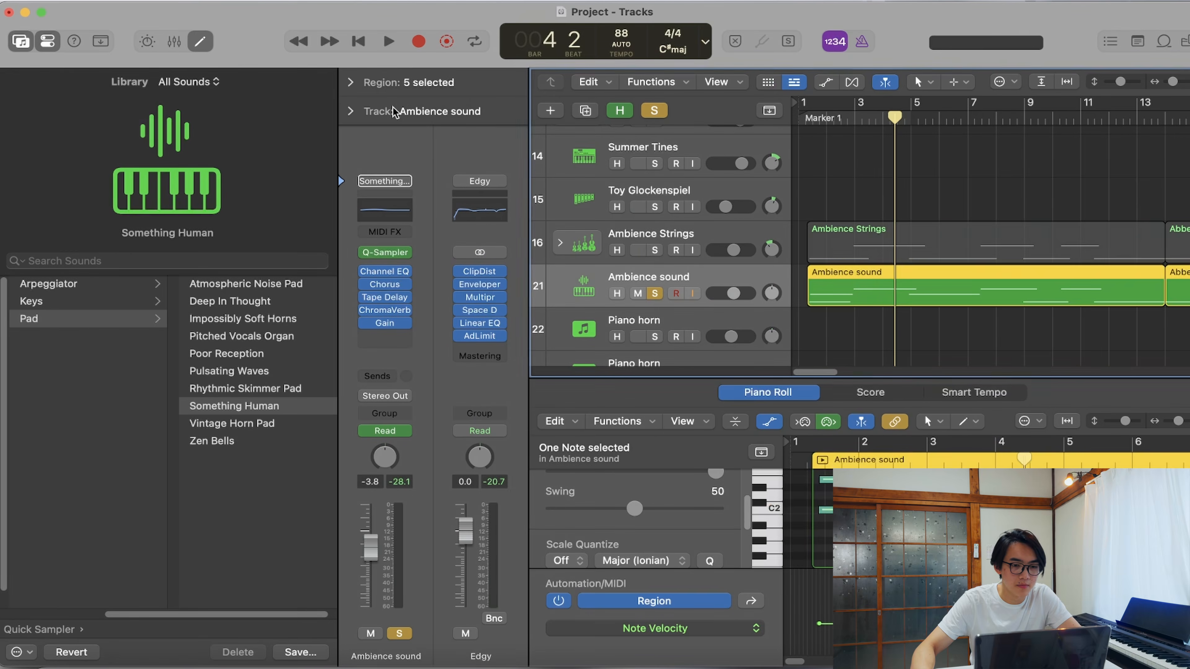
- Solo the Ambience Strings and Ambience sound tracks together and play them from the beginning of the song
click(655, 250)
click(655, 294)
click(655, 295)
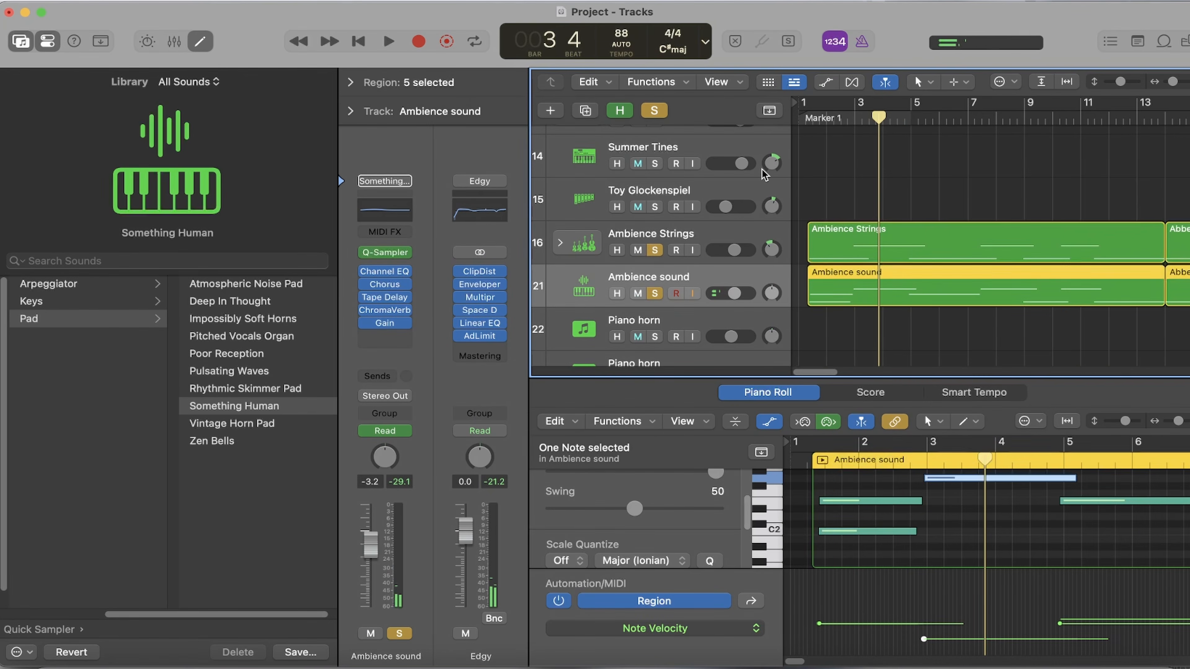
click(798, 120)
key(space)
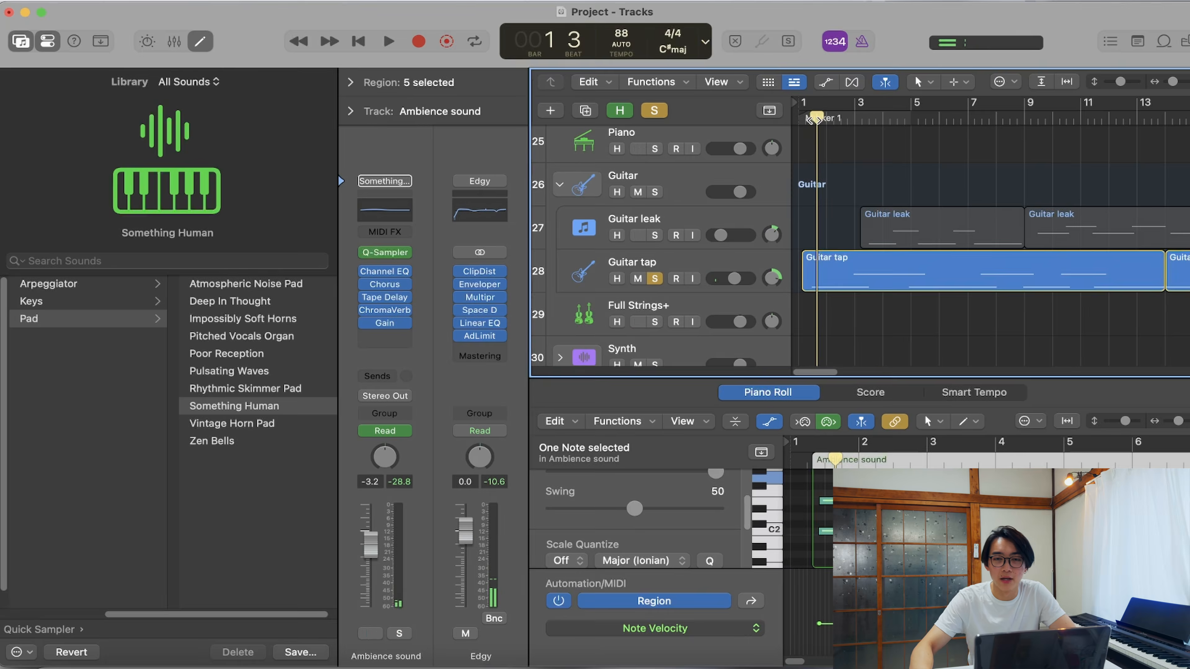
key(space)
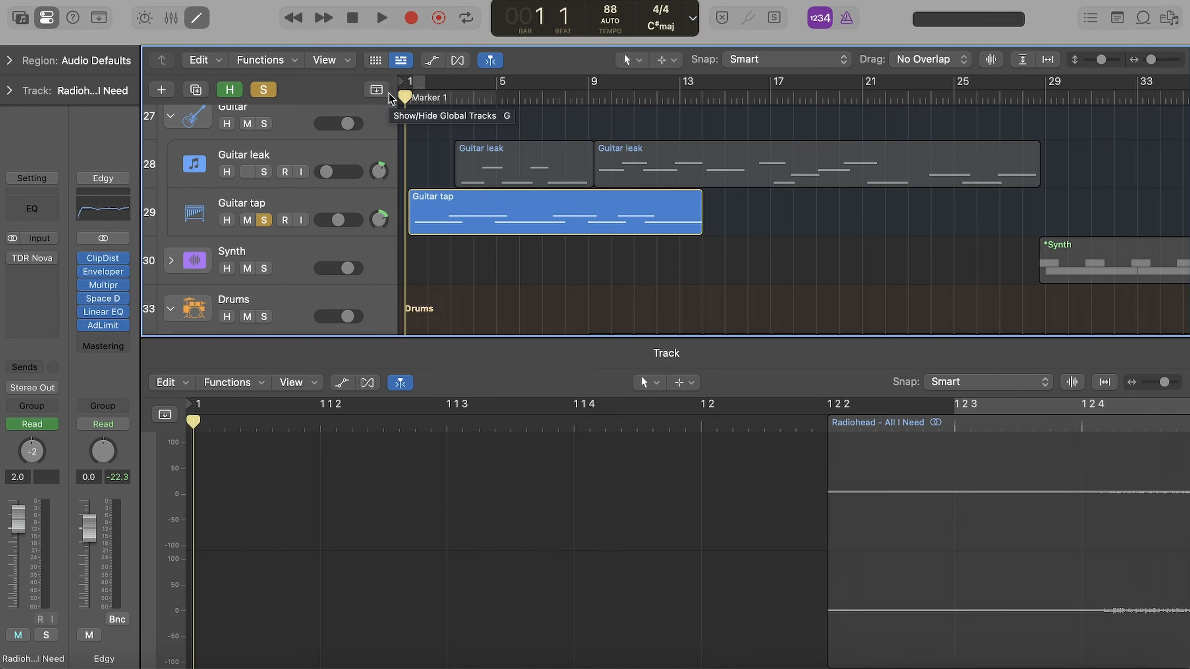
- Select the Guitar tap track and examine the settings of its Vaults instrument
click(207, 202)
click(41, 212)
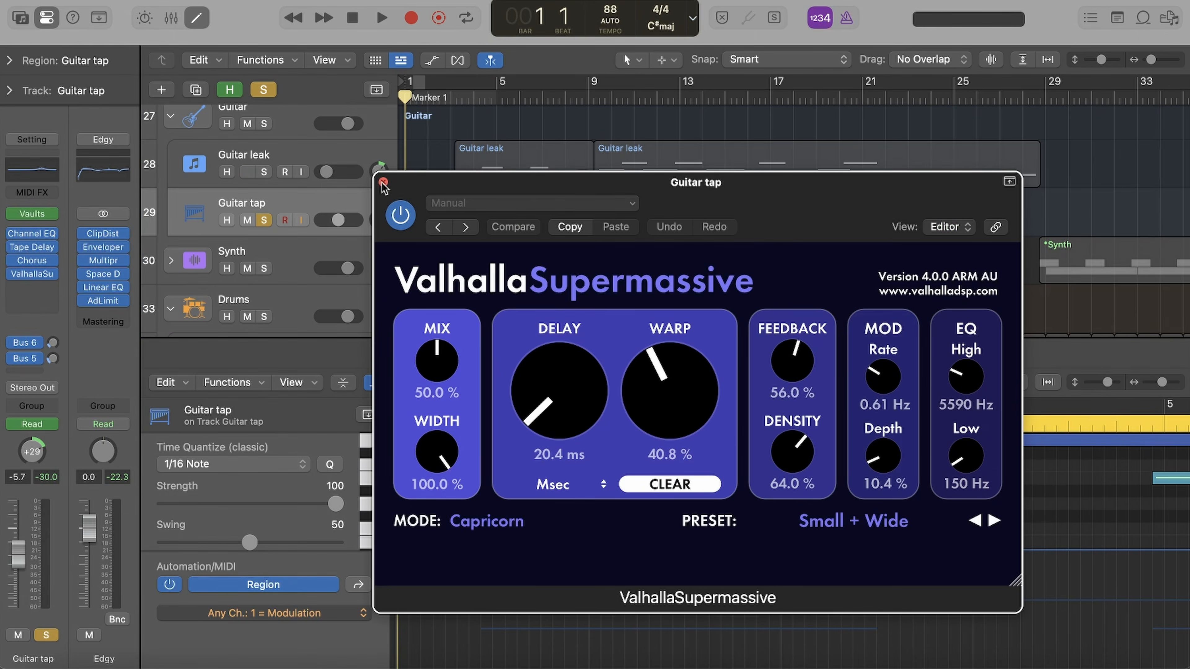
click(383, 182)
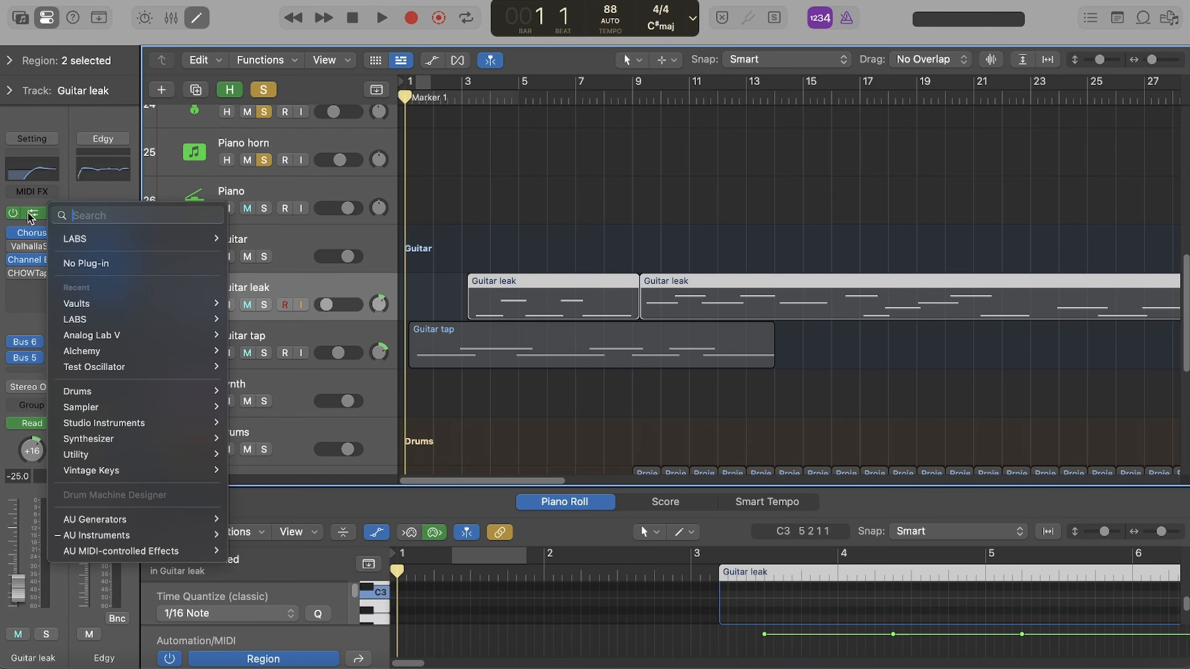
- Examine the LABS instrument and the Chorus plug-in on the Guitar leak track
click(71, 234)
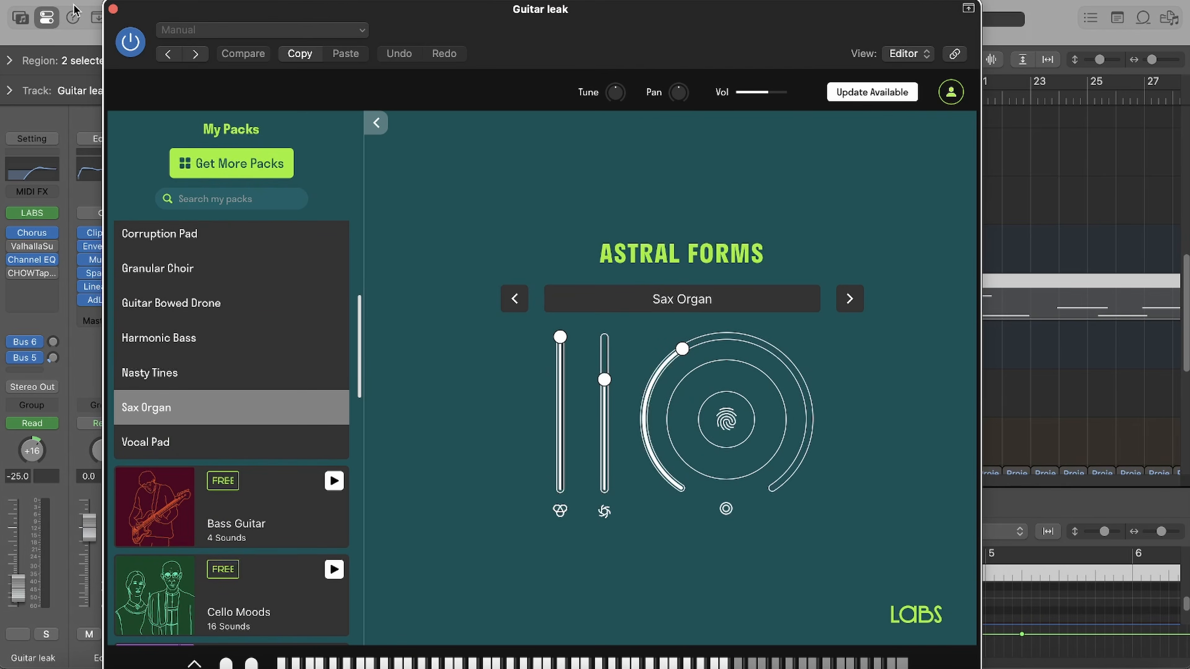
click(111, 10)
click(34, 233)
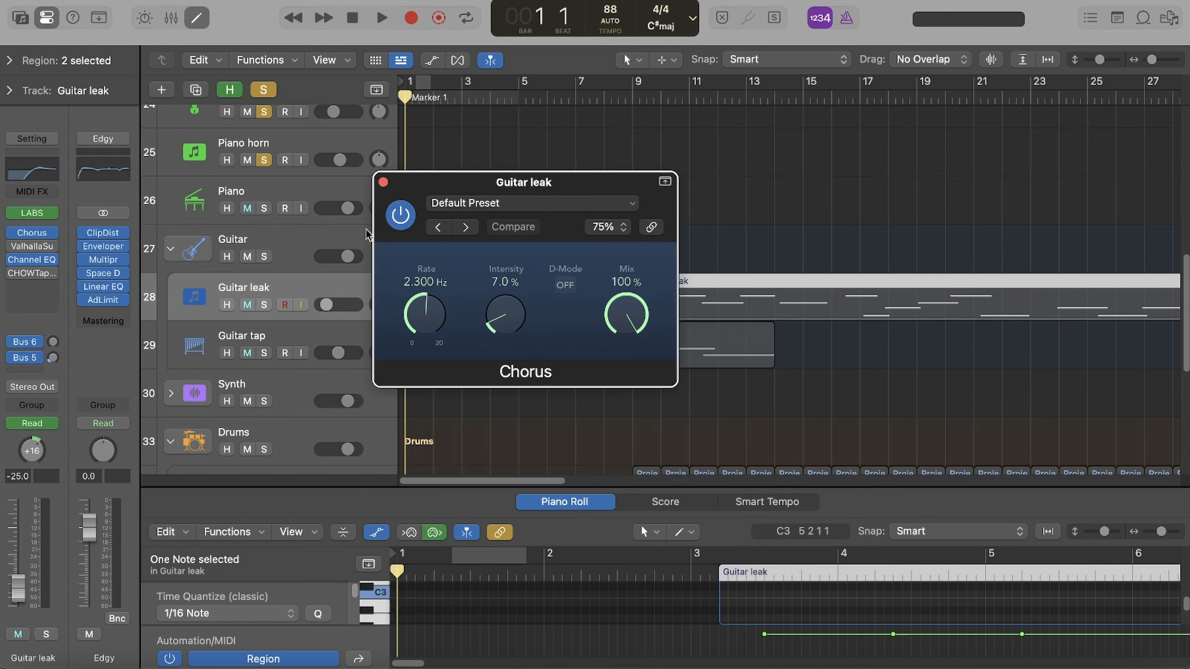
click(383, 183)
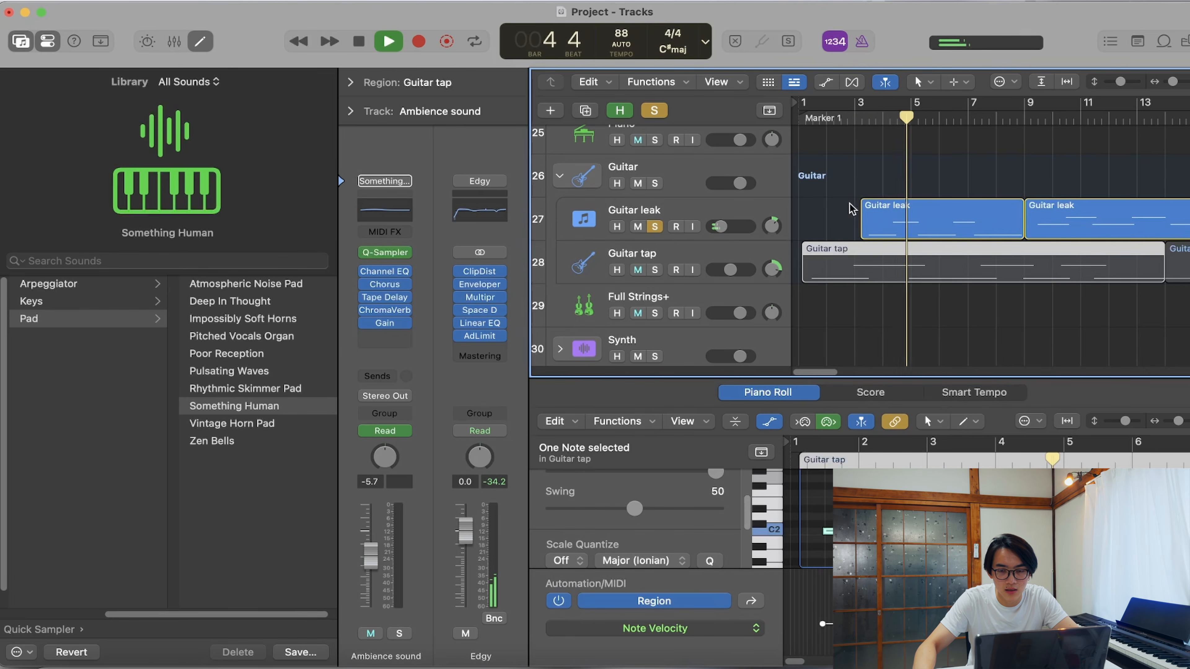
- Stop the Guitar leak playback and solo the Guitar tap track
key(space)
click(655, 270)
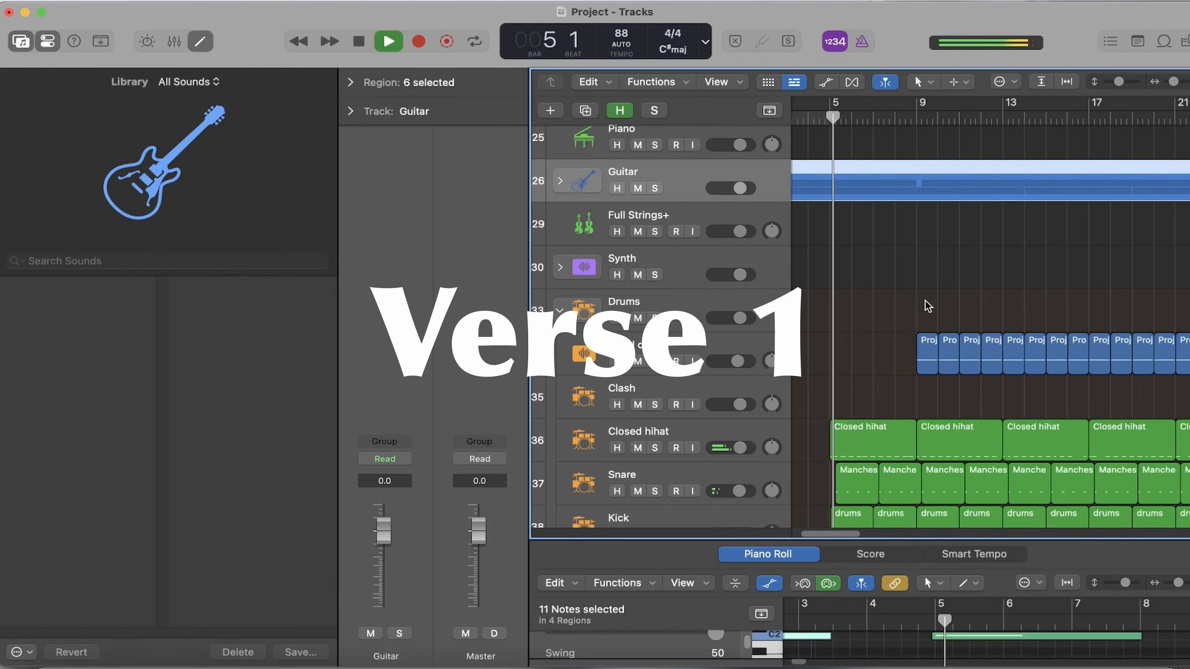
- Check the velocities of the second and third notes in the first Closed hihat region
scroll(927, 306, down, 3)
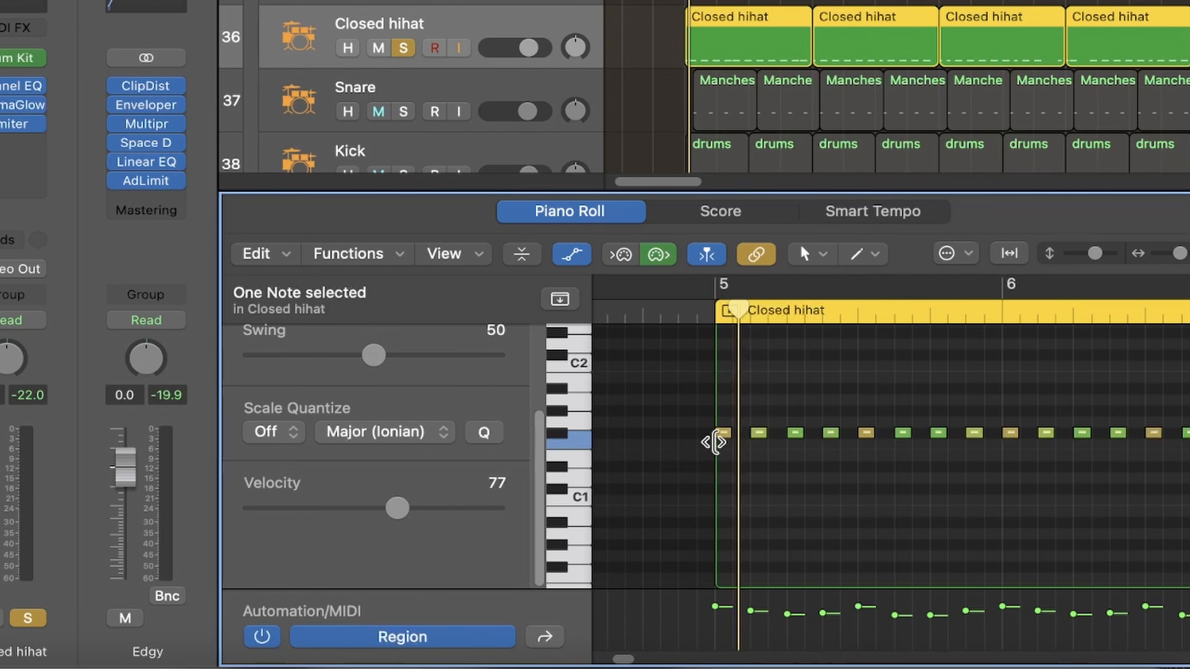
click(761, 436)
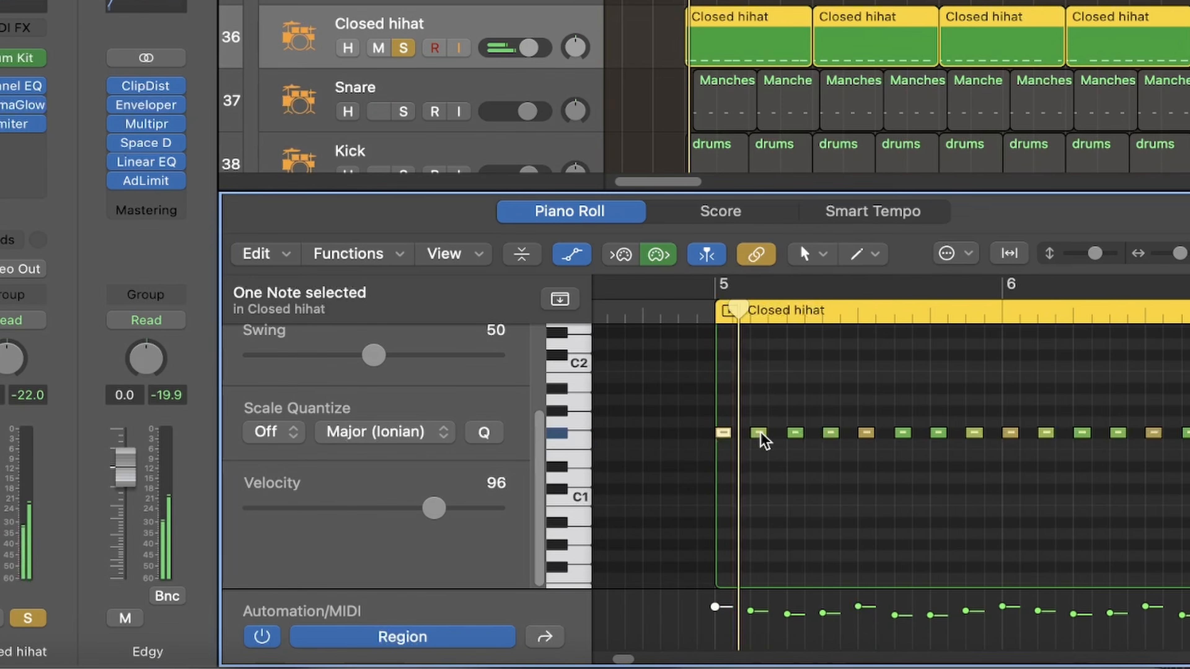
click(796, 435)
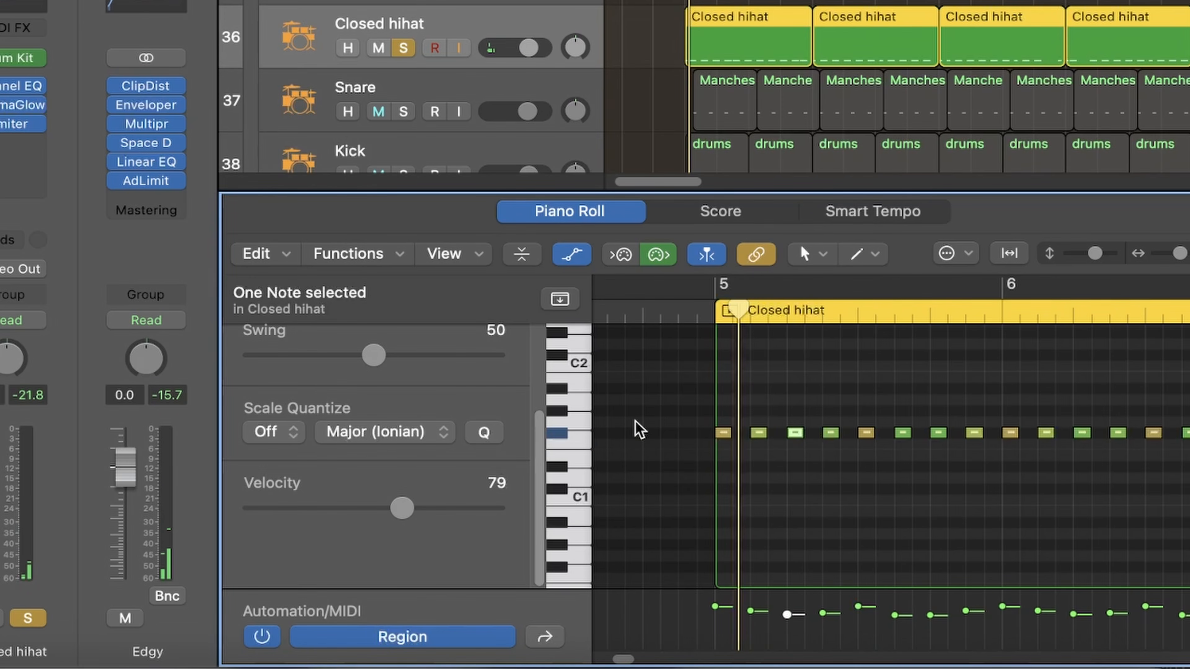
- Open the Random Velocity MIDI transform for the Closed hihat notes and examine its velocity range
click(380, 258)
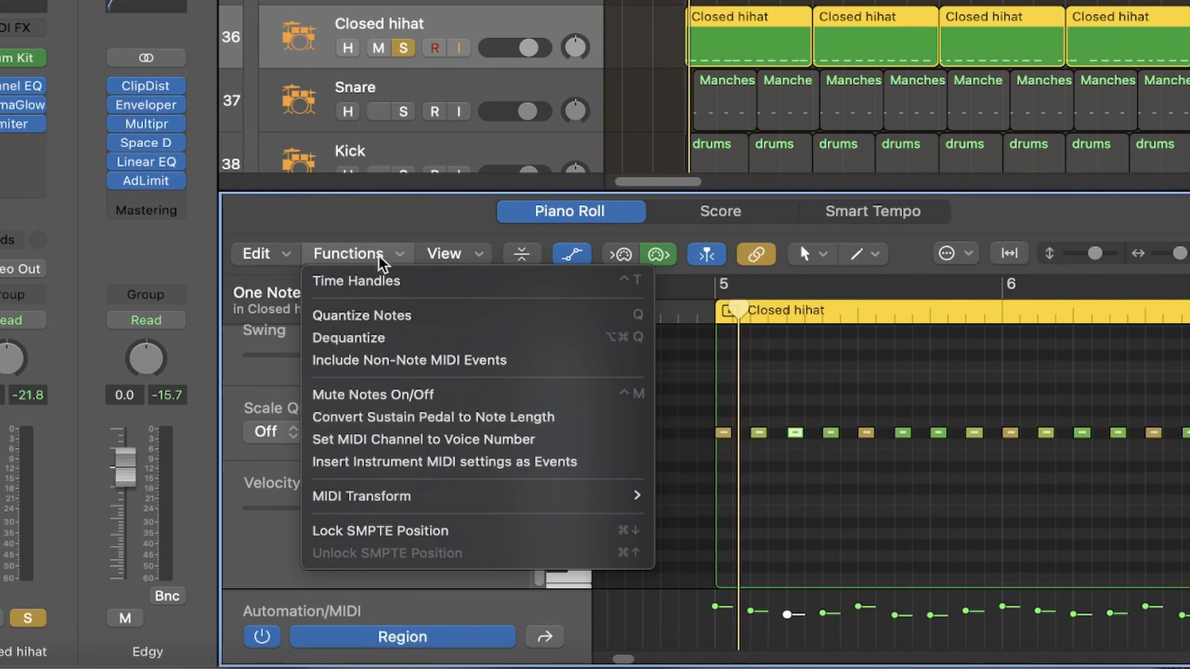
mouse_move(338, 496)
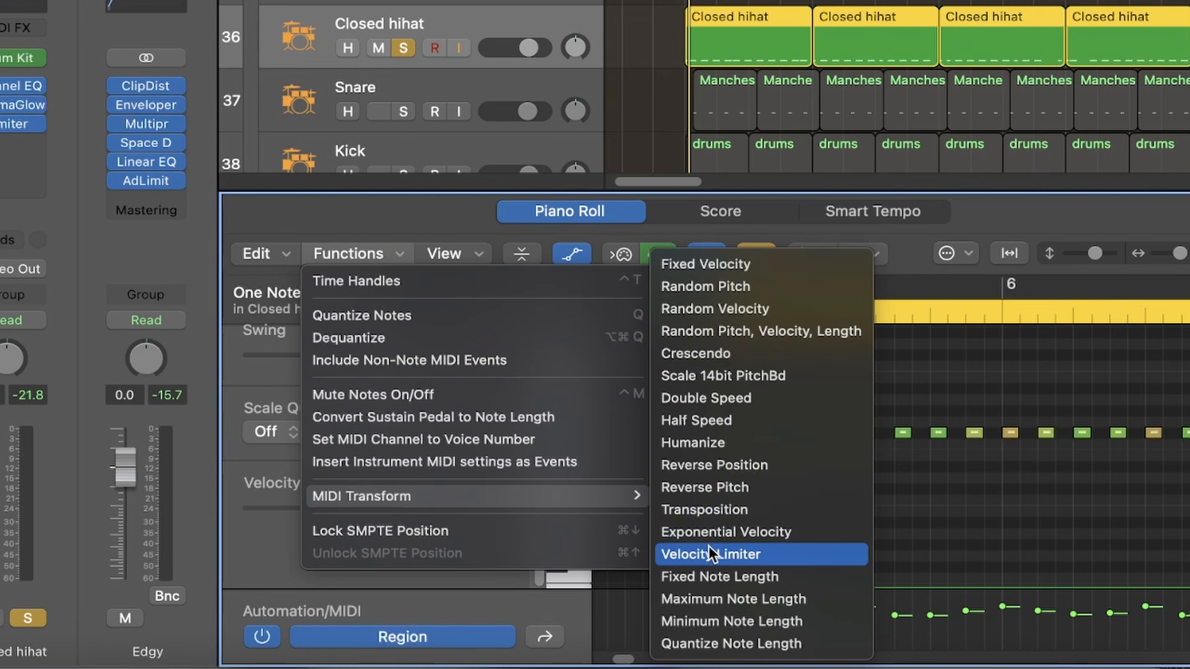
click(729, 308)
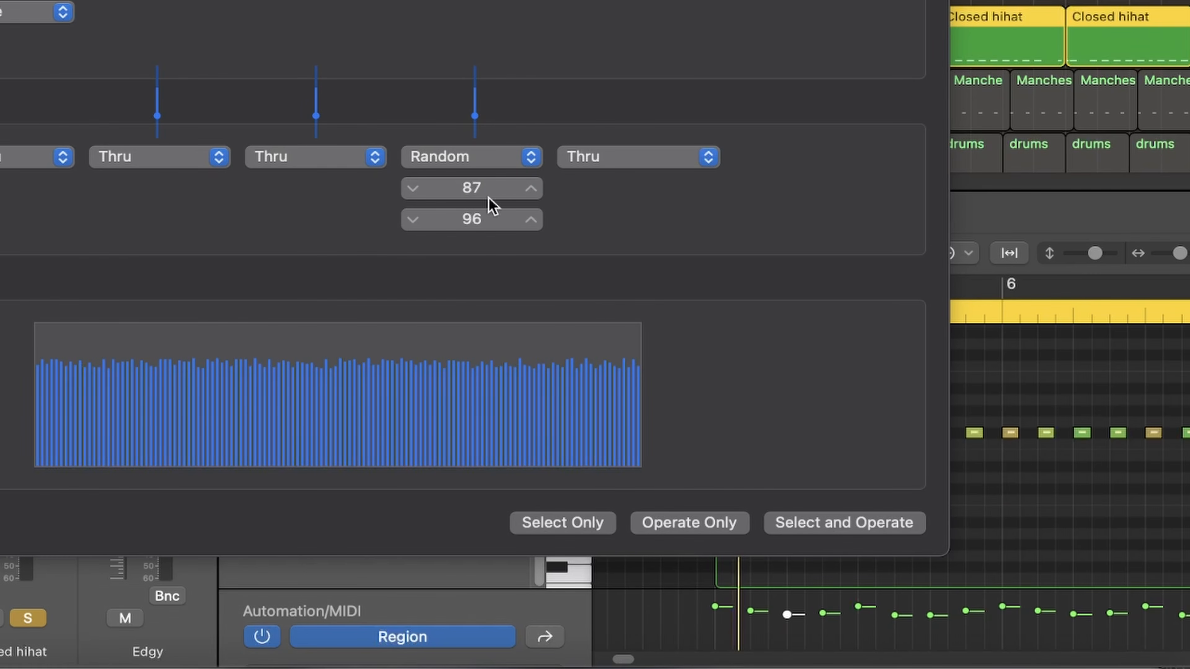
click(778, 563)
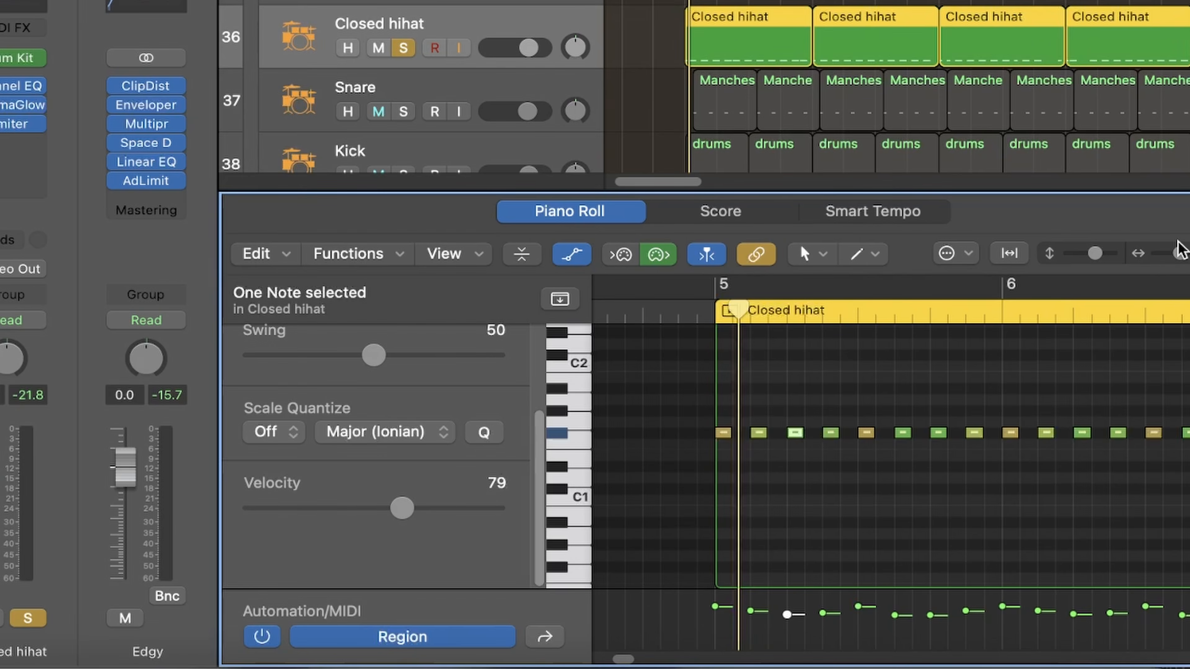
- Audition the soloed Snare track from around bar 5, followed by the Kick track
mouse_move(627, 657)
mouse_down()
mouse_move(662, 654)
mouse_move(621, 649)
mouse_up()
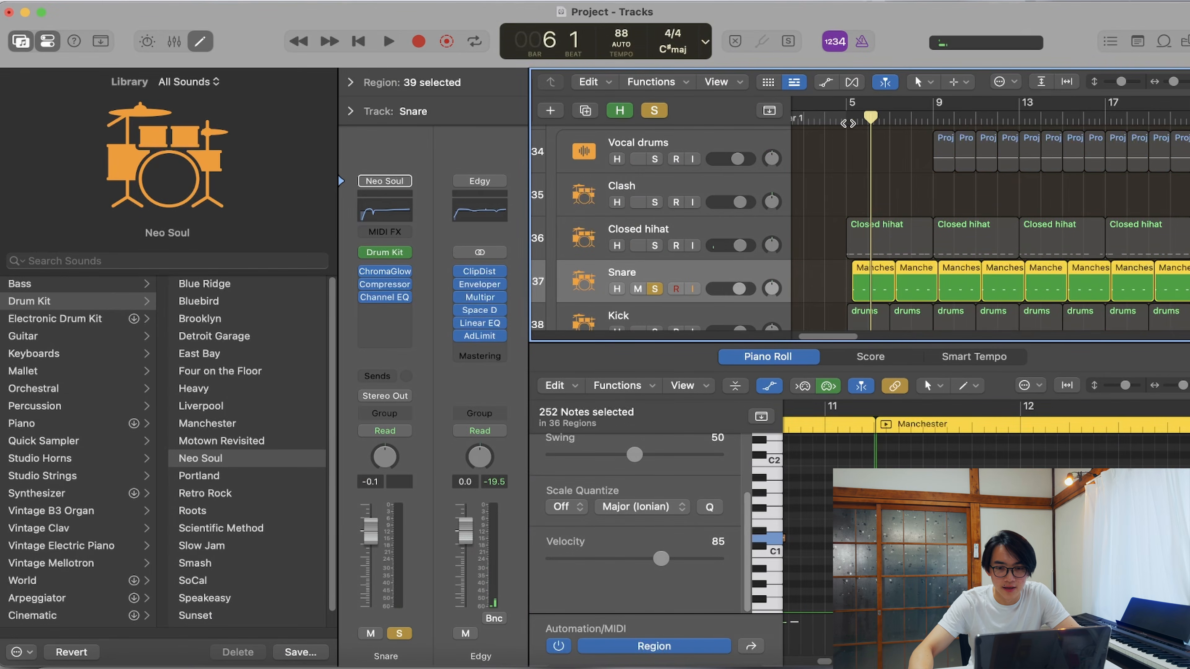
key(space)
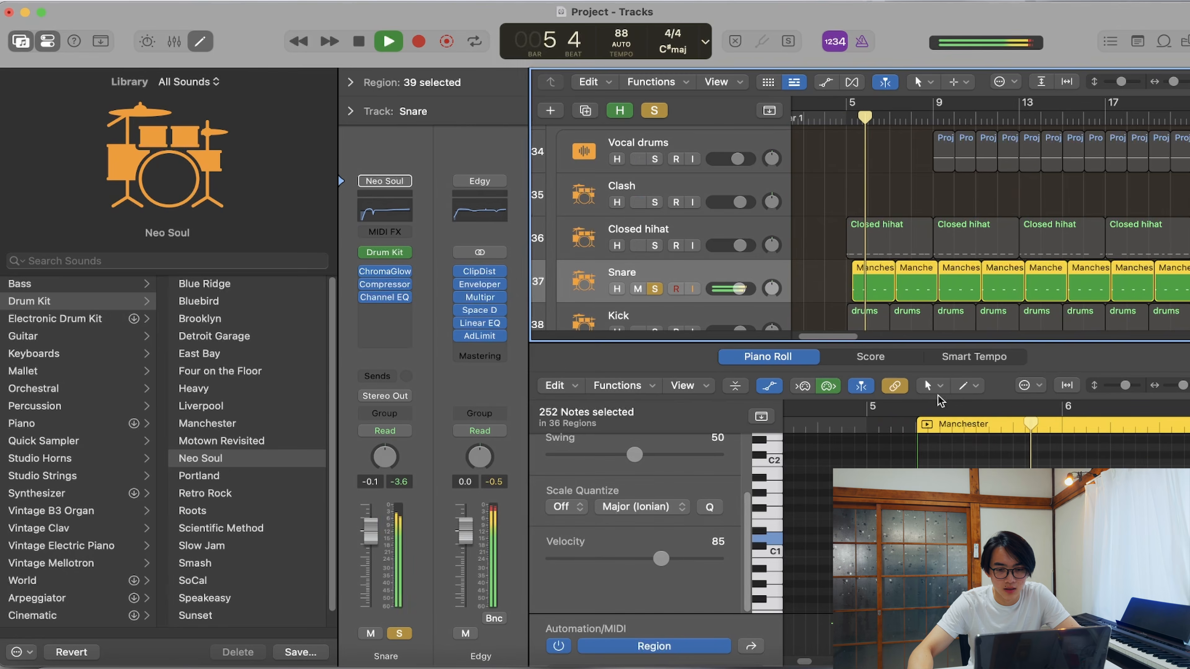
key(space)
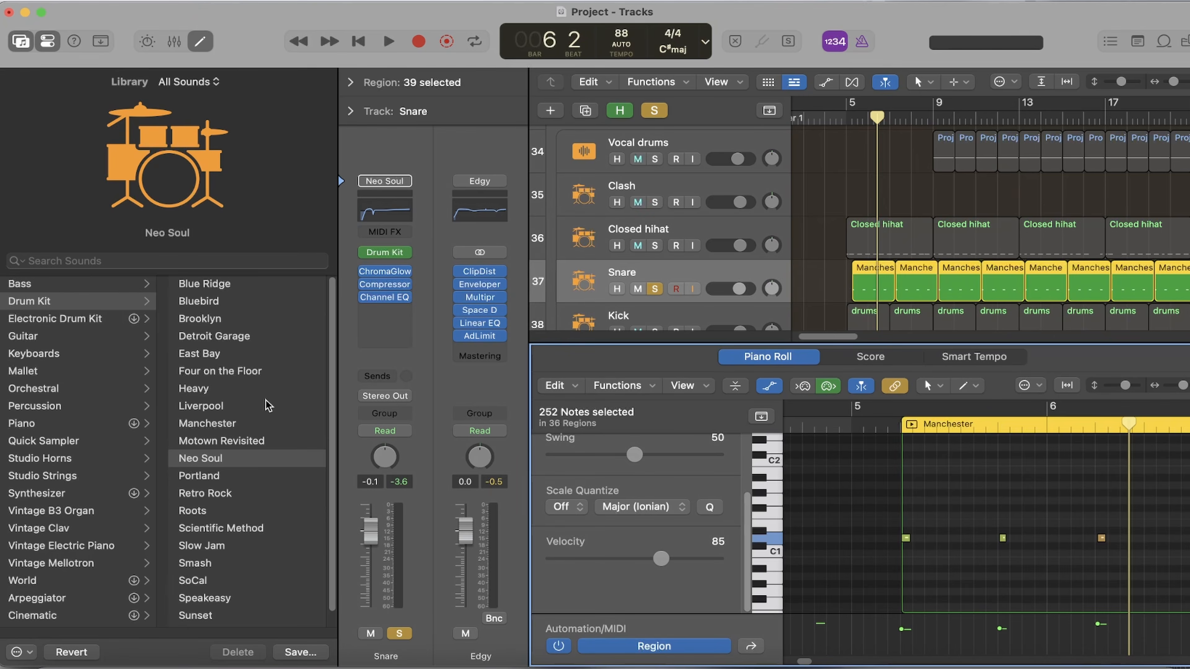
key(Down)
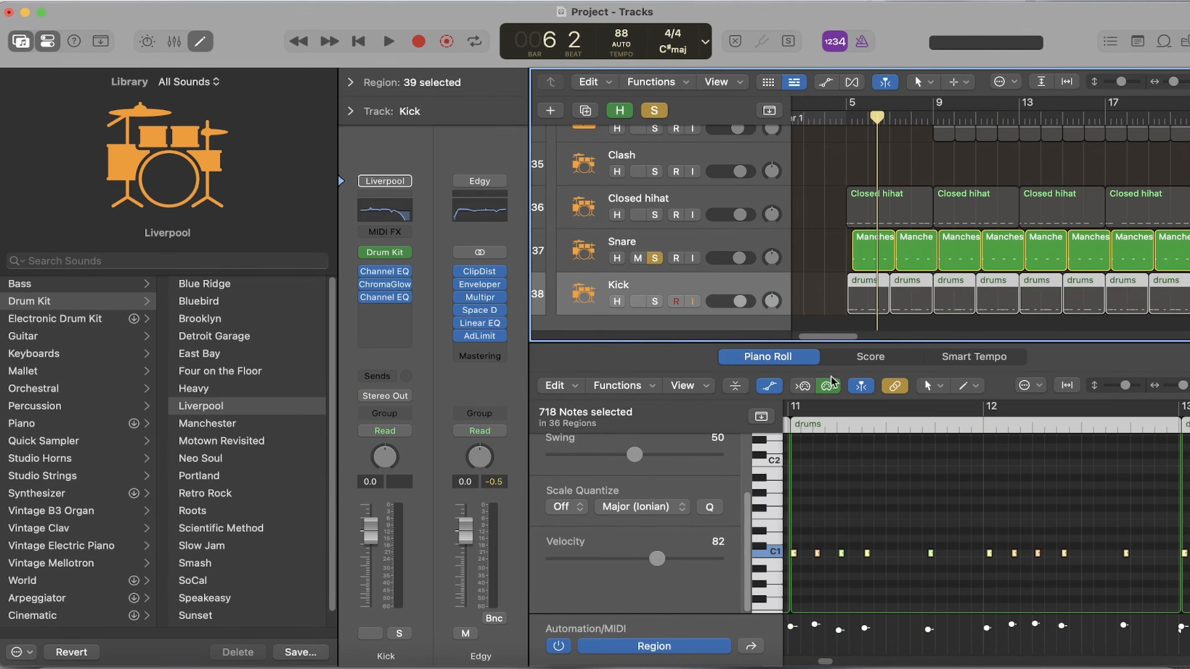
key(space)
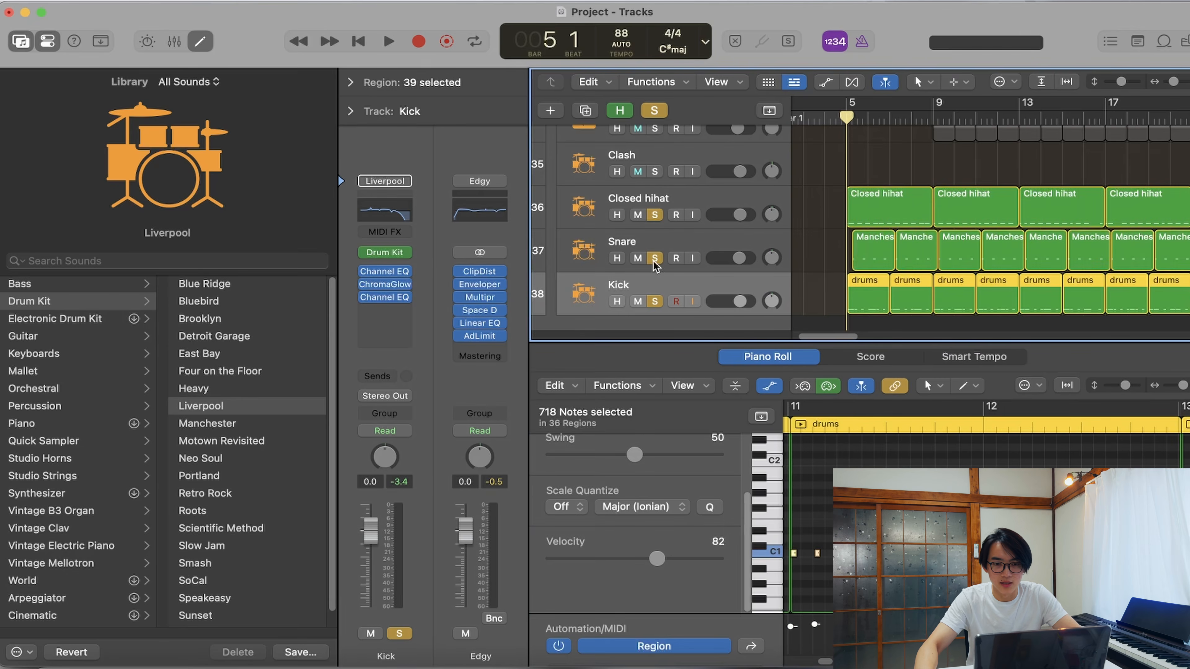
- Play the soloed Closed hihat, Snare and Kick tracks together from bar 5
scroll(891, 225, up, 3)
scroll(890, 227, down, 5)
key(space)
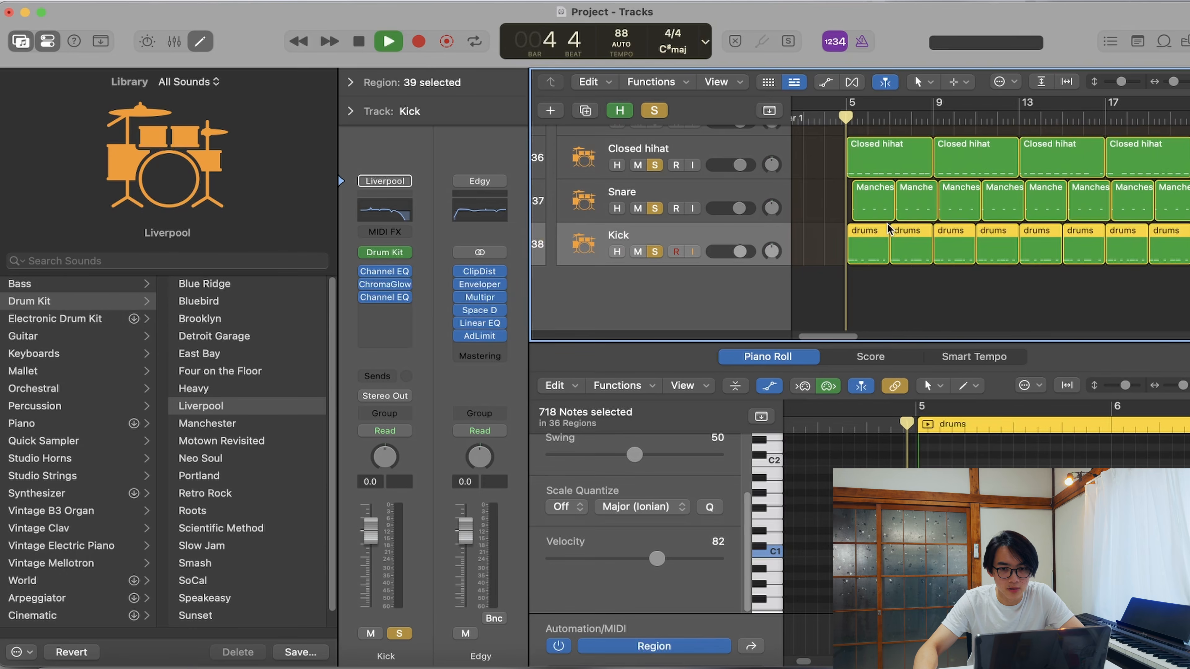
- Look through the drum and instrument tracks during playback and expand the Guitar track stack
scroll(897, 215, up, 4)
scroll(897, 216, down, 2)
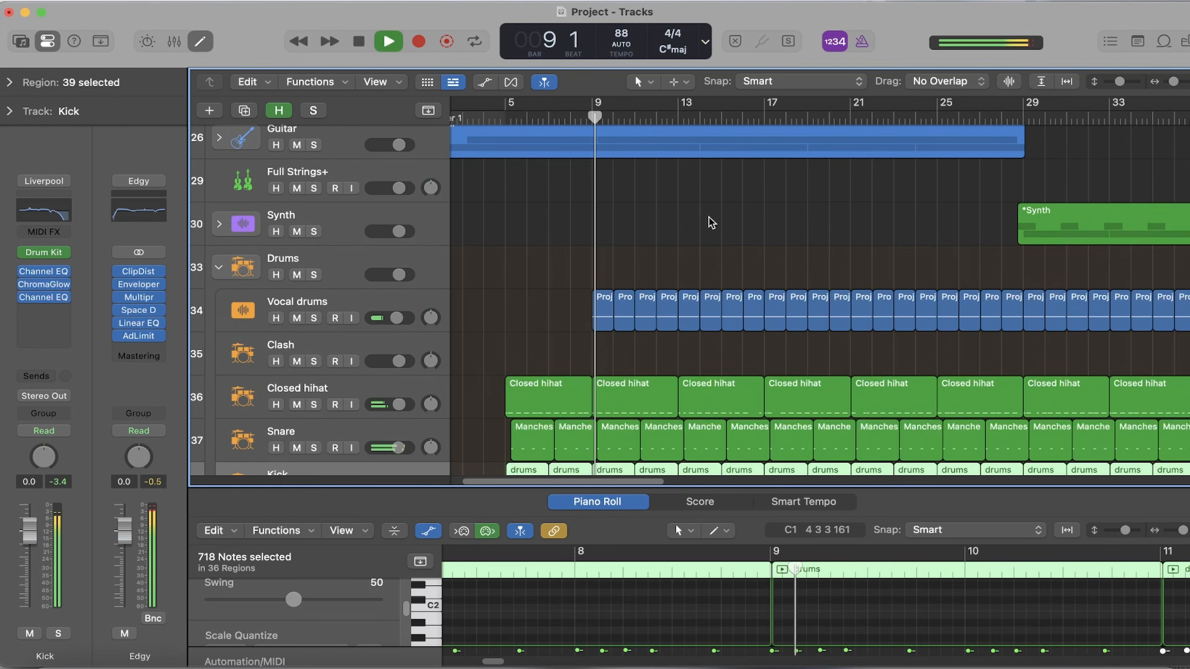
scroll(710, 221, up, 2)
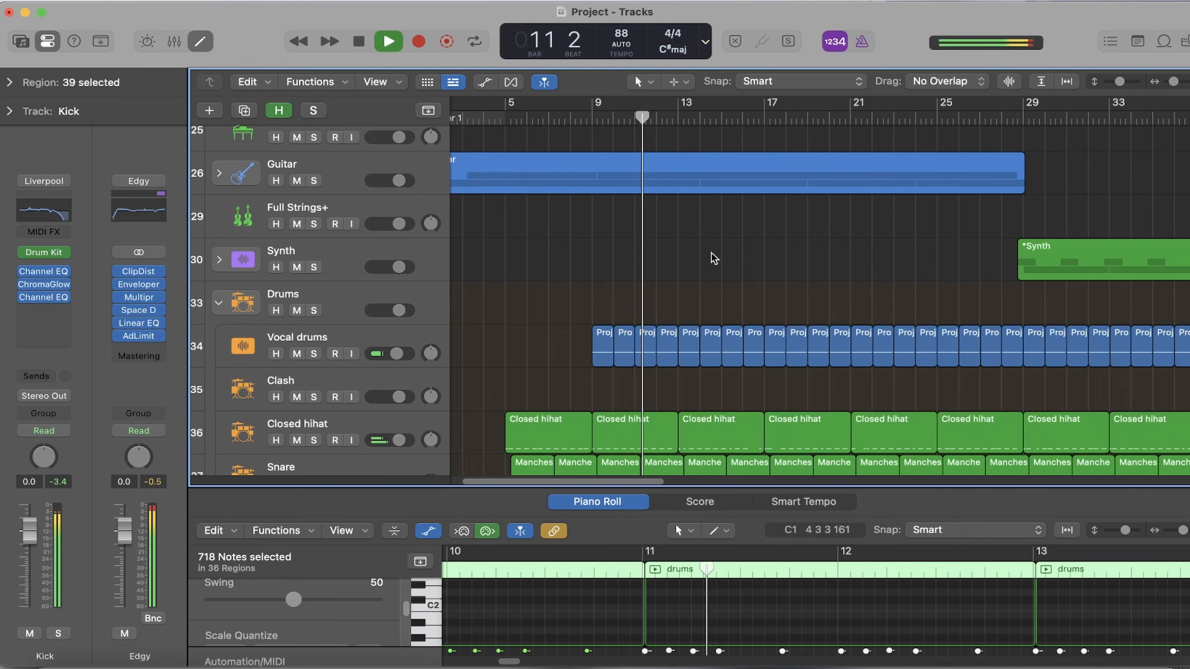
scroll(729, 258, up, 2)
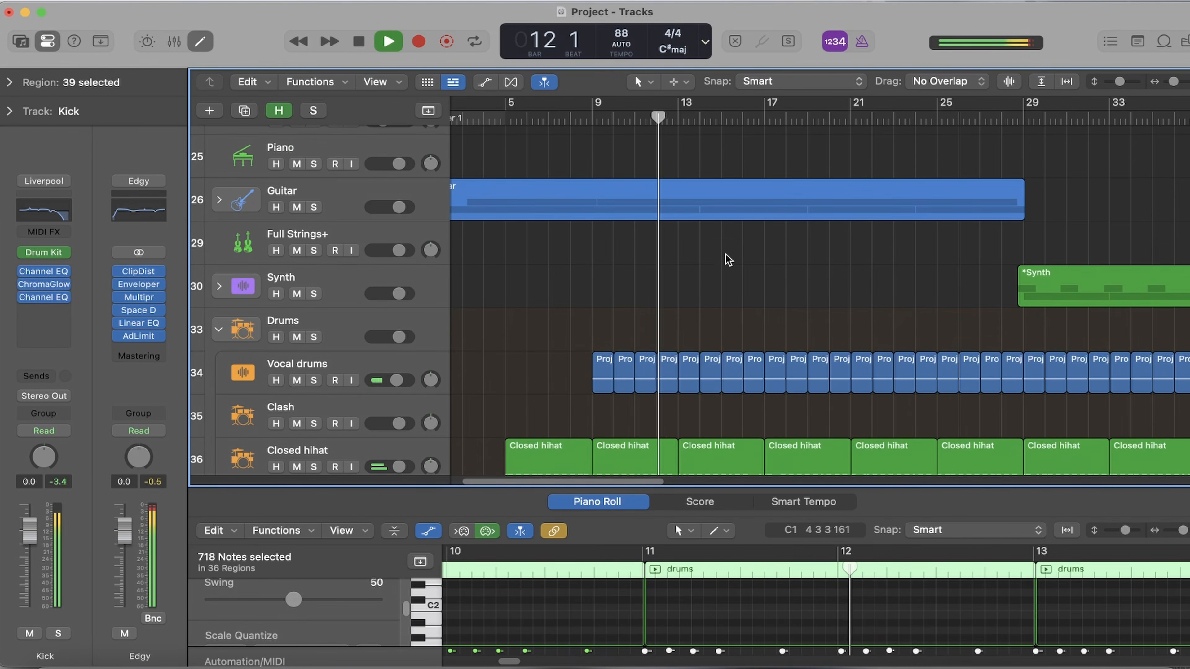
click(214, 201)
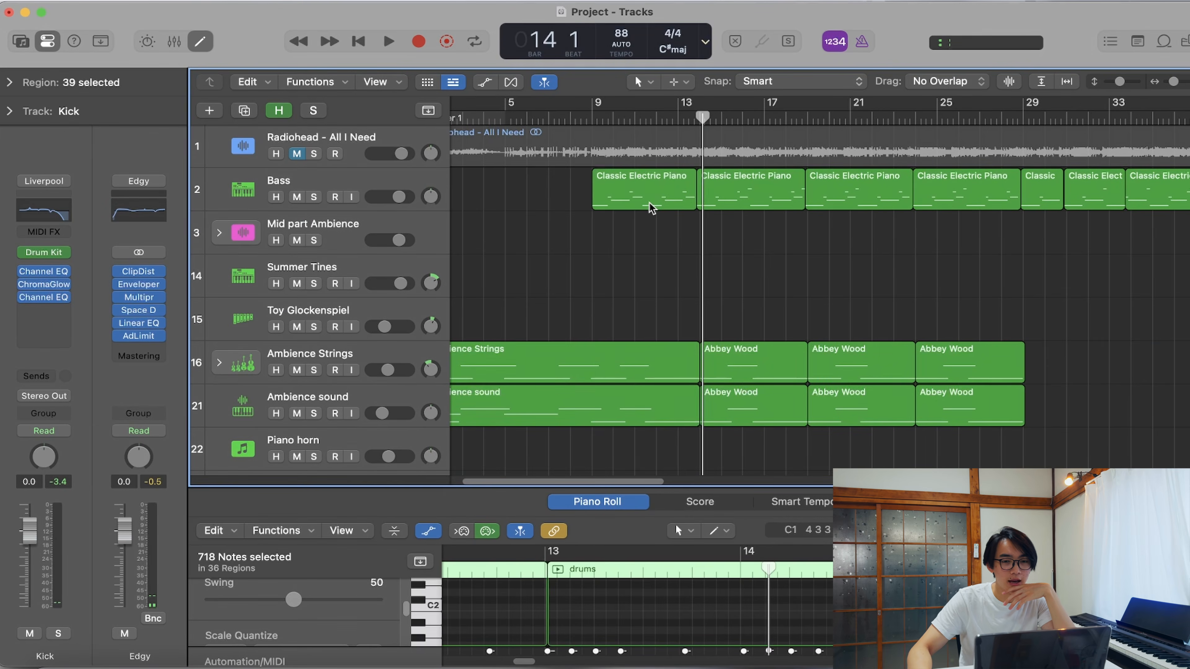
- Move the playhead to bar 9, select the first region of the Bass track and open its Alchemy instrument
drag(599, 118, 592, 118)
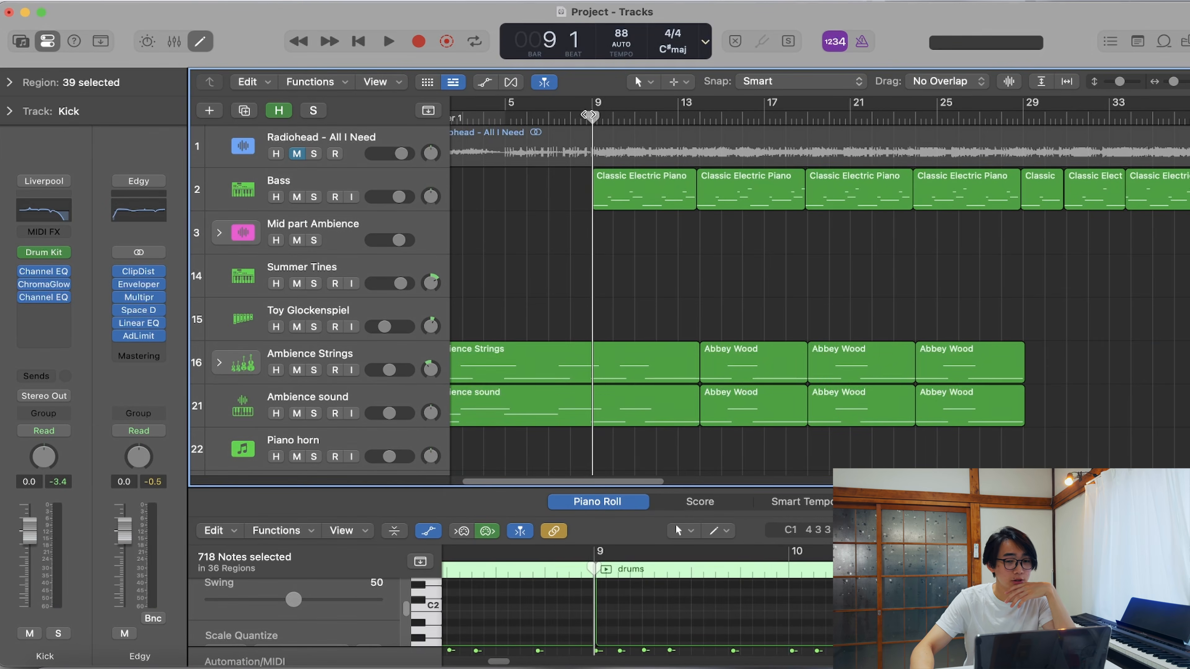
click(631, 188)
click(330, 206)
click(47, 256)
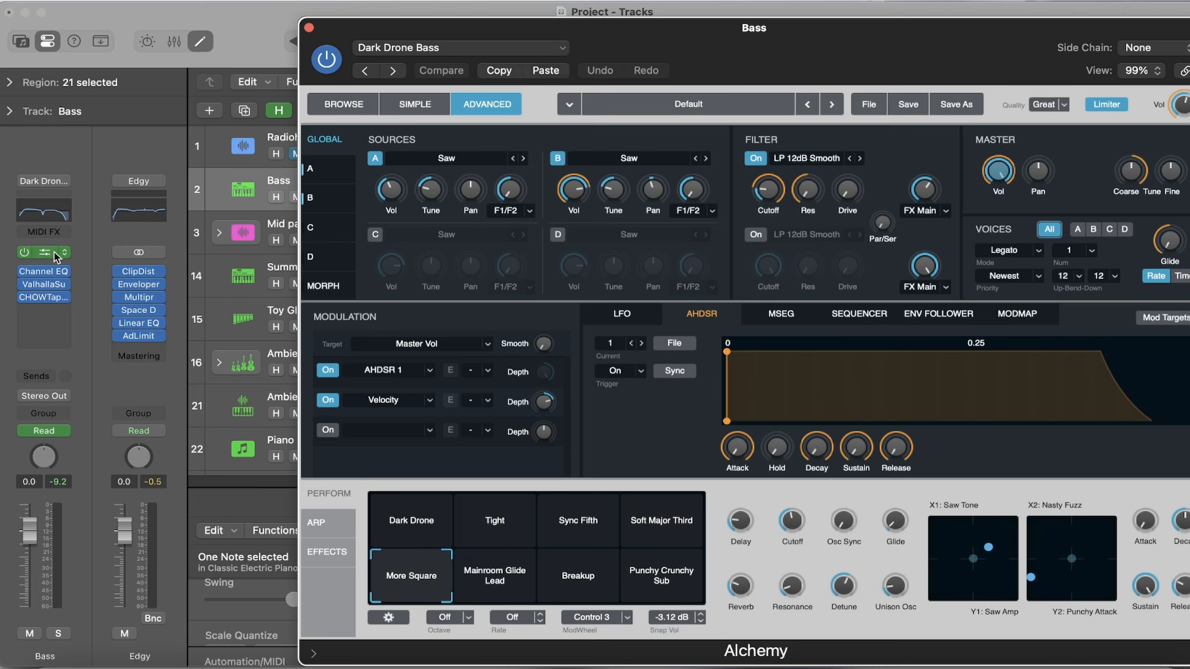
- Close the Alchemy instrument and show the Bass track's Dark Drone Bass patch in the Library
click(308, 28)
key(y)
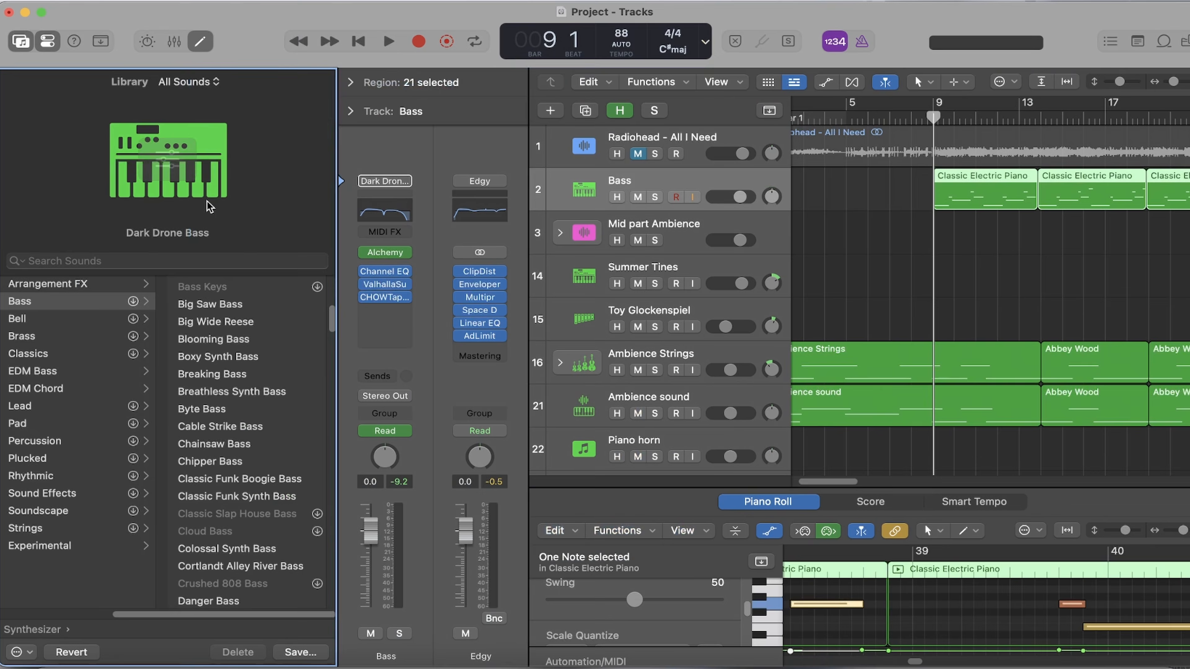
scroll(256, 422, down, 4)
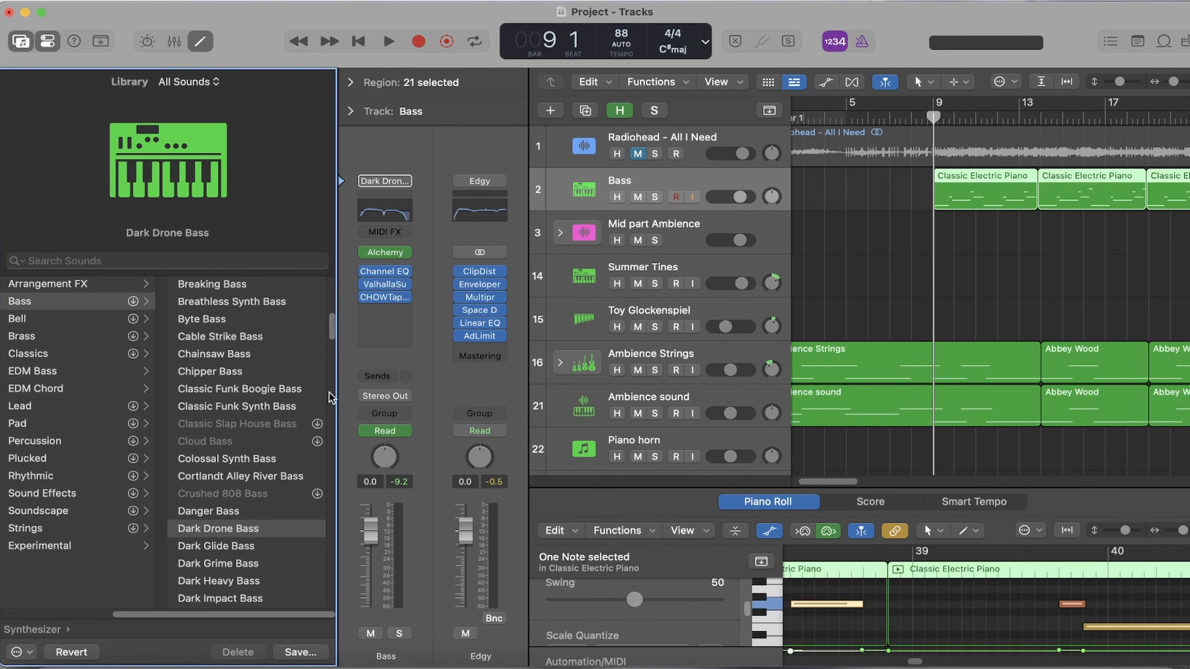
- Inspect the settings of the Bass track's Chow Tape Model and ValhallaSupermassive plug-ins
click(386, 298)
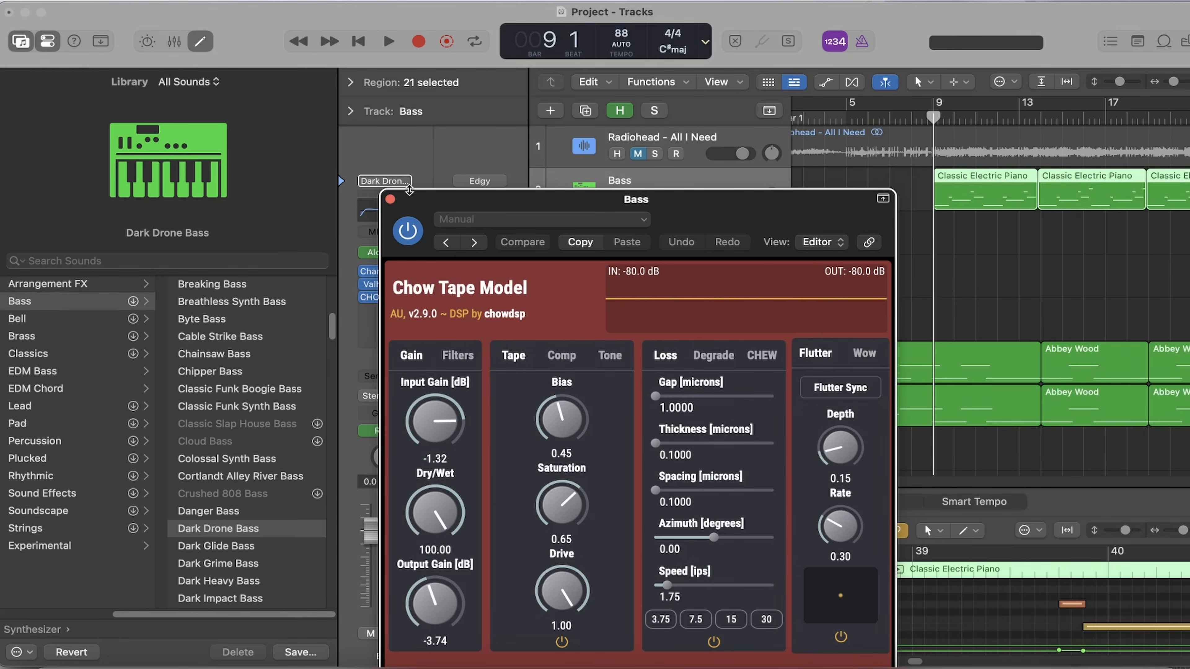
click(390, 201)
click(371, 284)
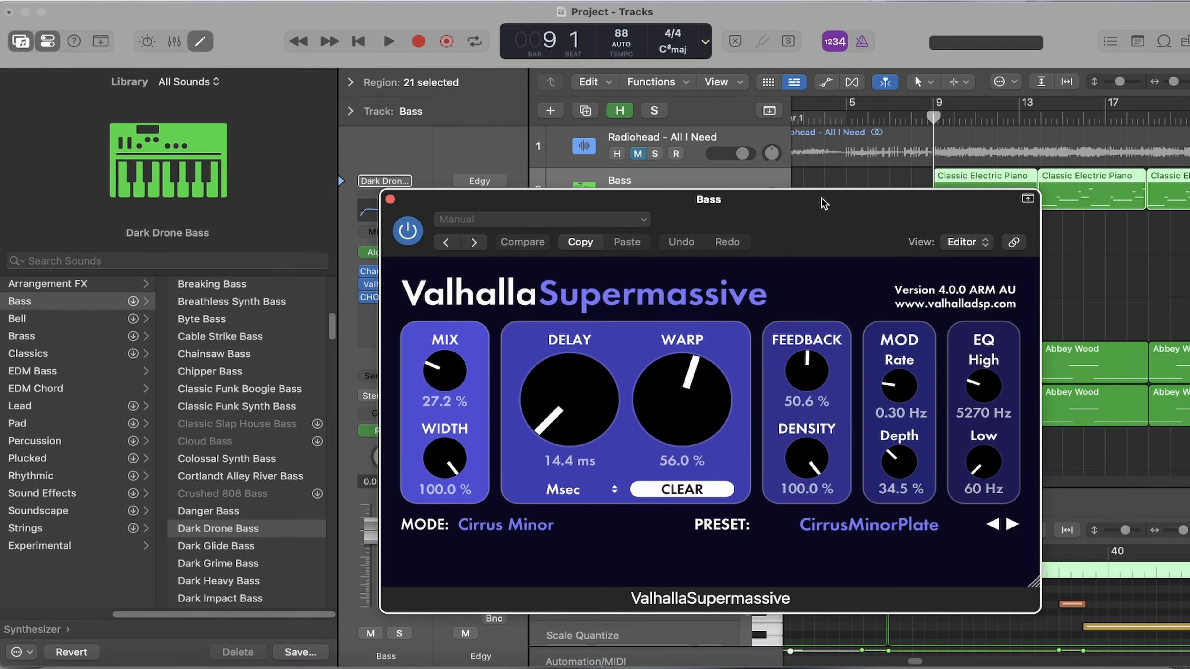
drag(759, 197, 754, 150)
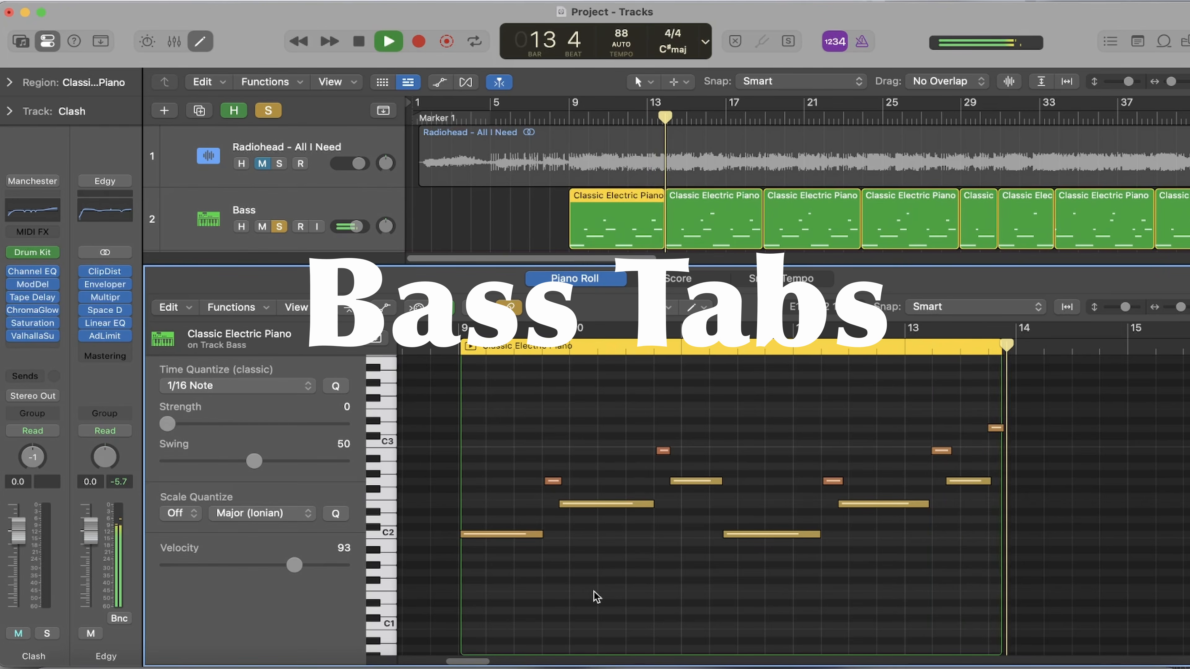
- Stop the soloed Bass playback and play the soloed drum tracks from bar 9
key(space)
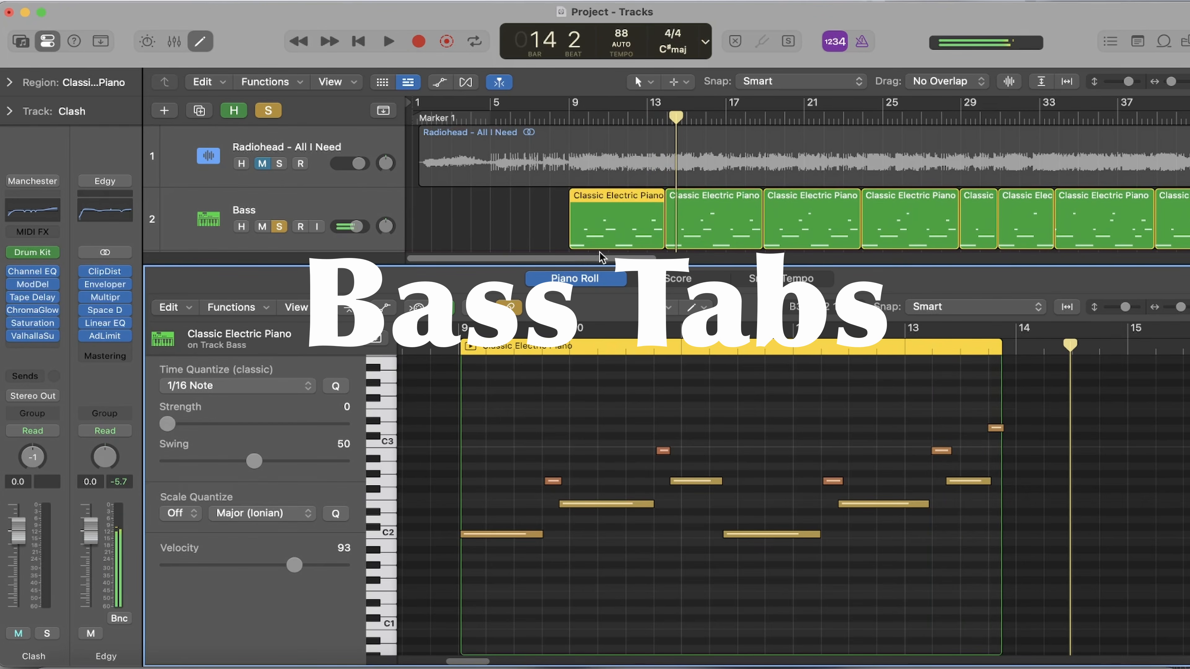
click(894, 261)
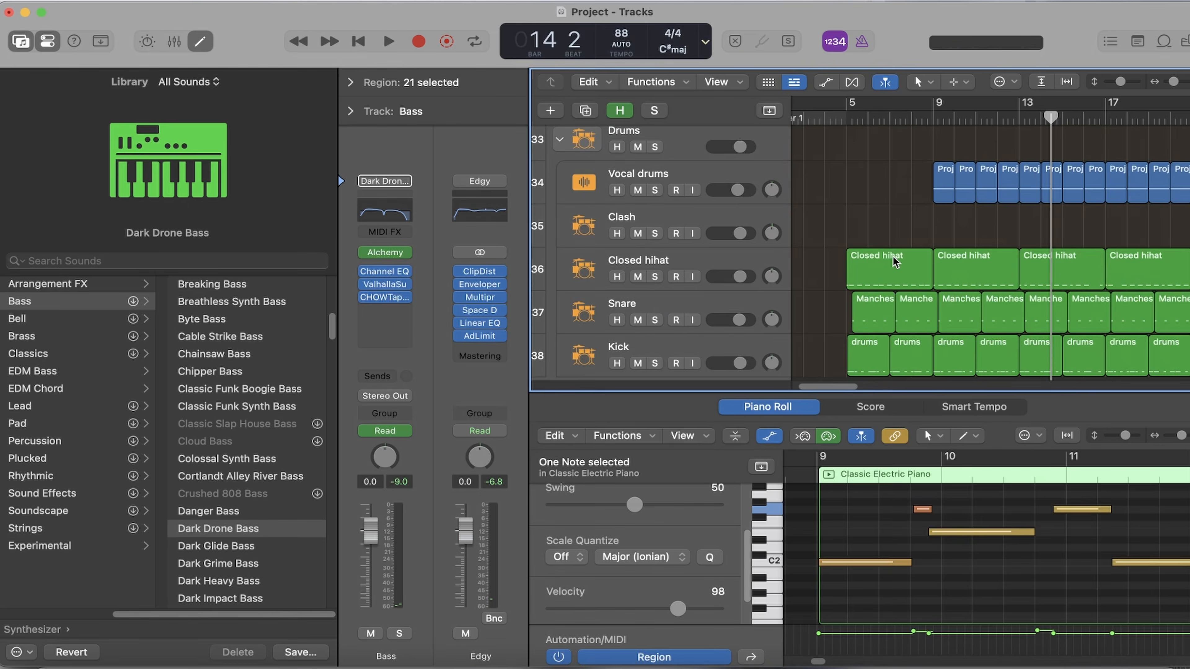
scroll(895, 261, up, 3)
click(940, 118)
key(space)
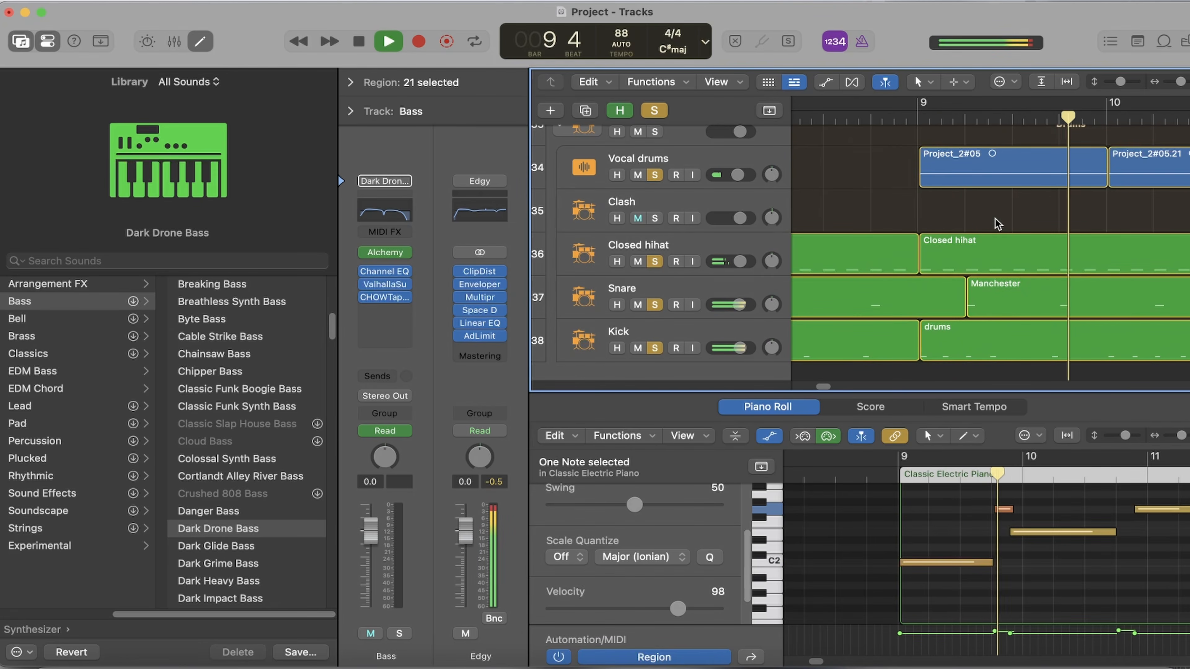
drag(1181, 82, 1177, 82)
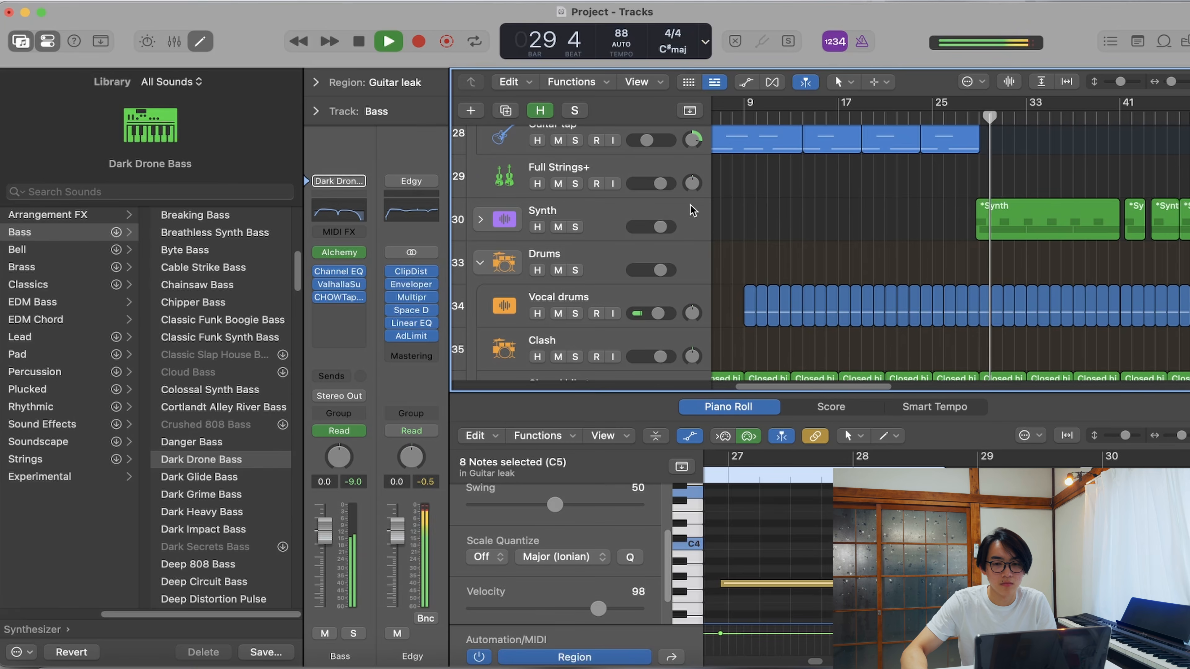
- Find the weird synth tap track in the Synth stack and inspect its 70s Analog Lead patch and TAL-Chorus-LX plug-in
scroll(858, 193, down, 3)
scroll(862, 200, up, 2)
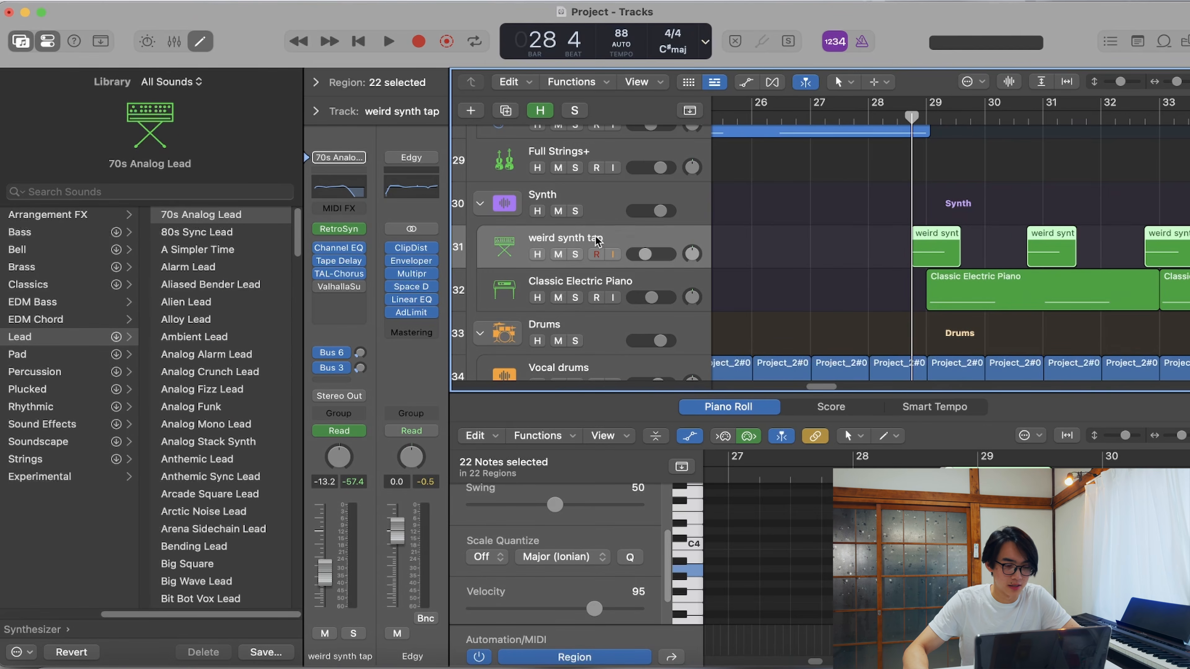
drag(183, 614, 225, 605)
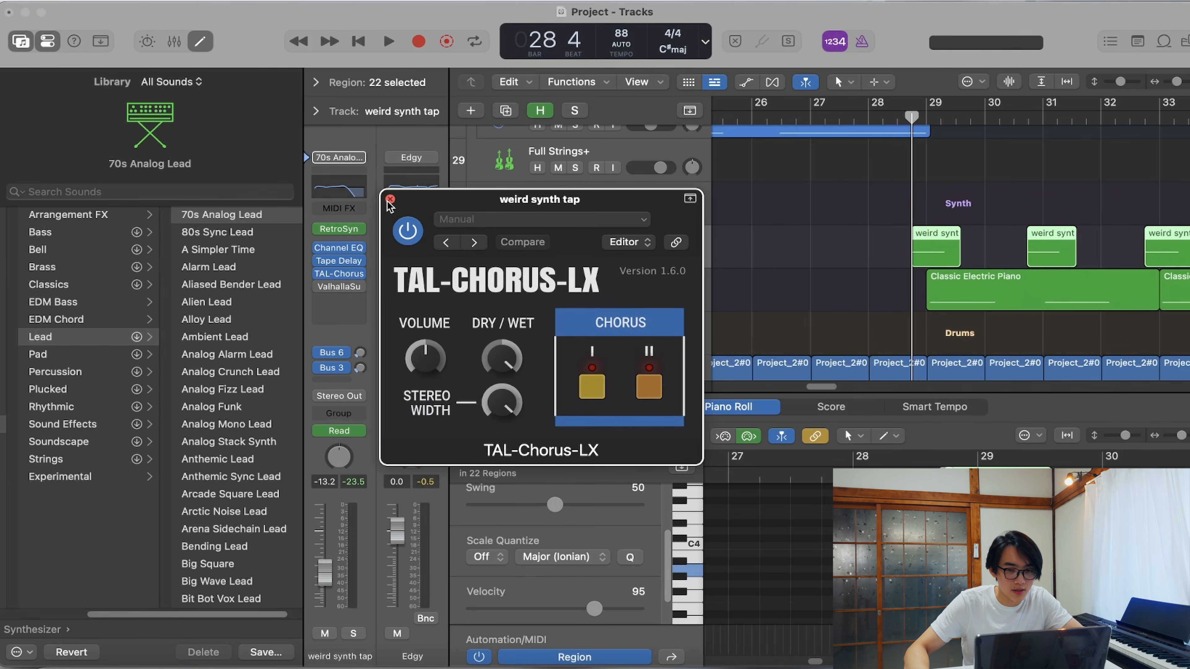
click(390, 199)
- Solo the weird synth tap track and audition it from the end of bar 28
click(575, 254)
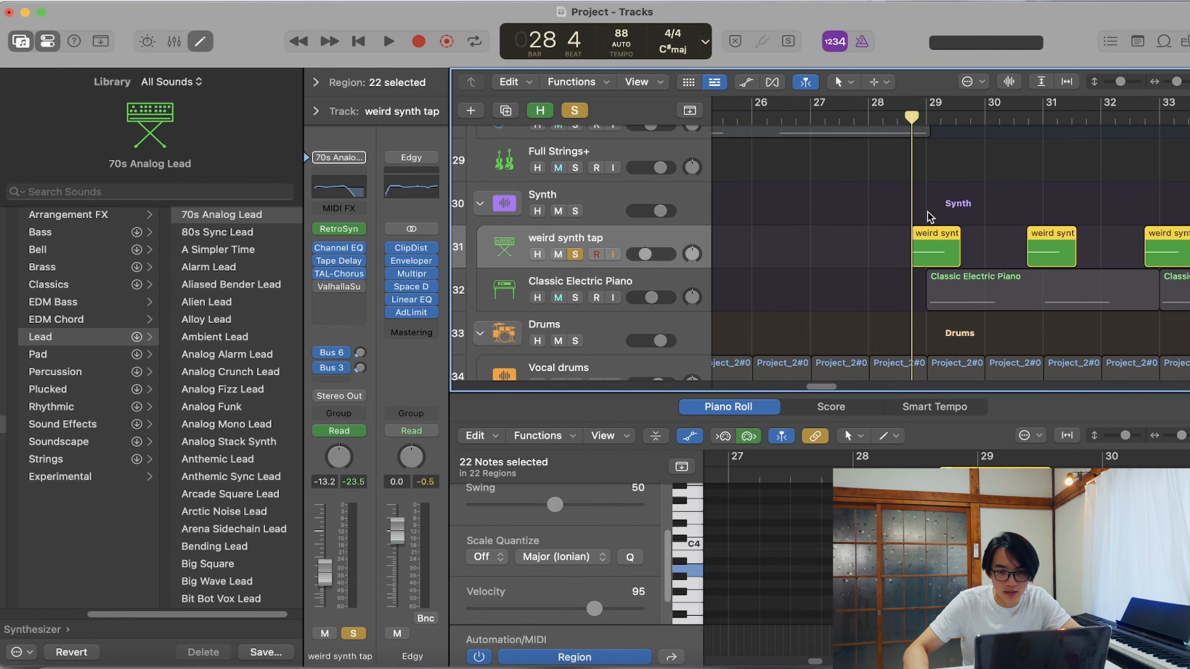
key(space)
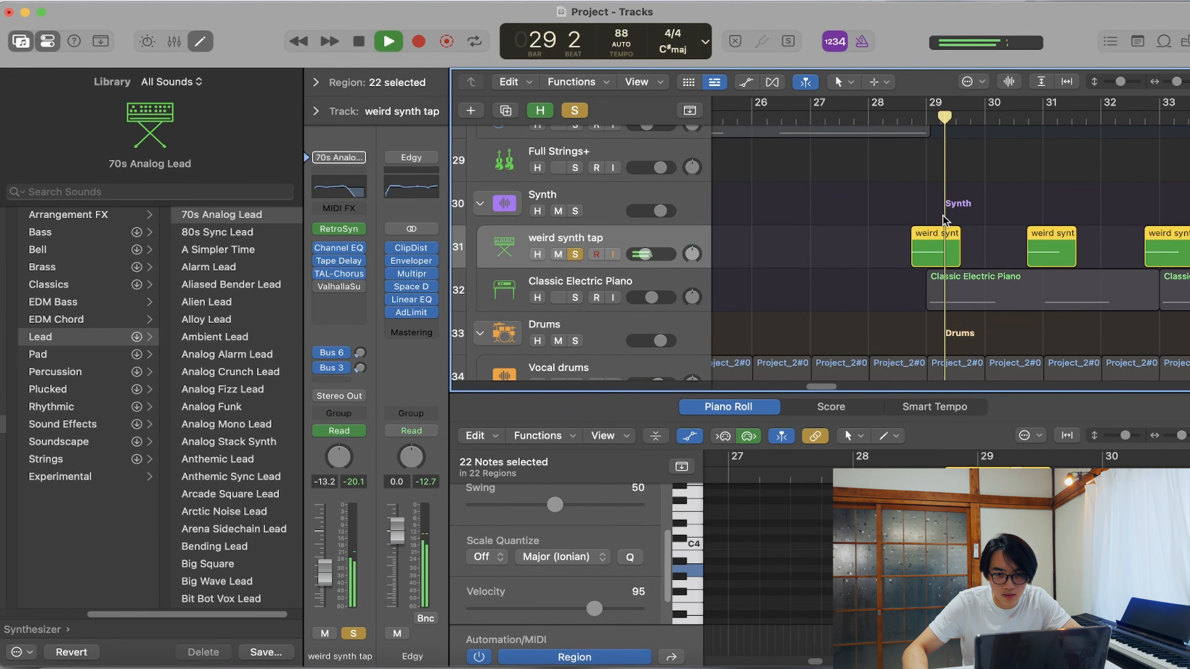
key(space)
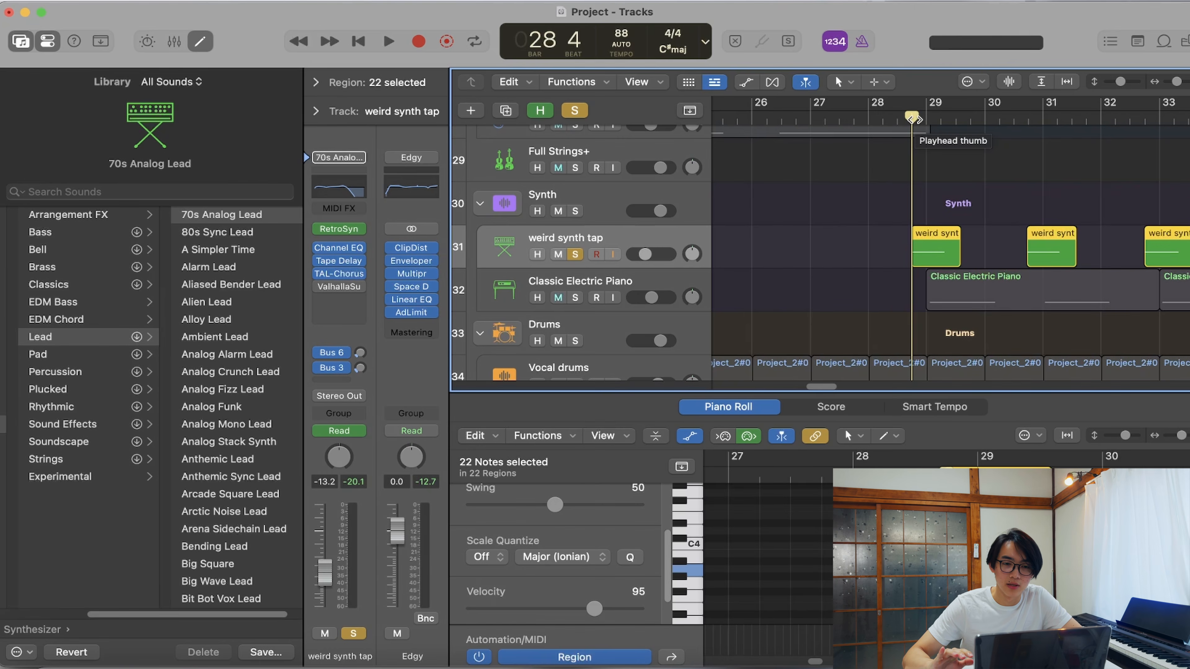
- Solo the Classic Electric Piano track and inspect its ValhallaSupermassive and Enveloper plug-ins
click(577, 295)
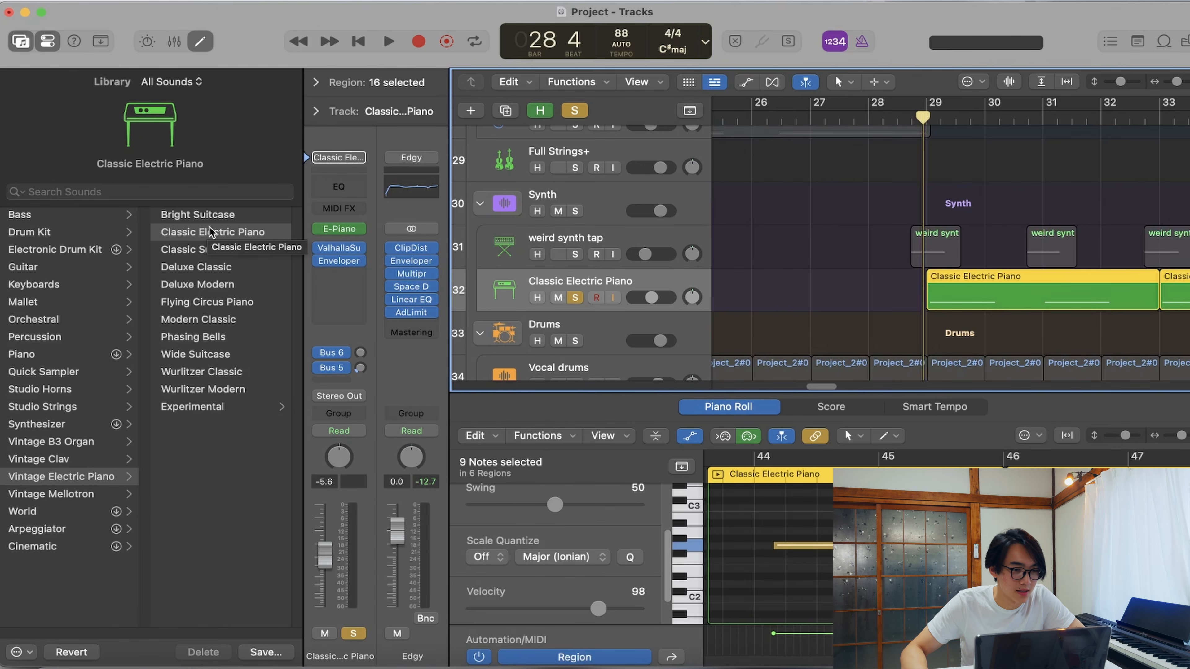
click(339, 248)
click(339, 261)
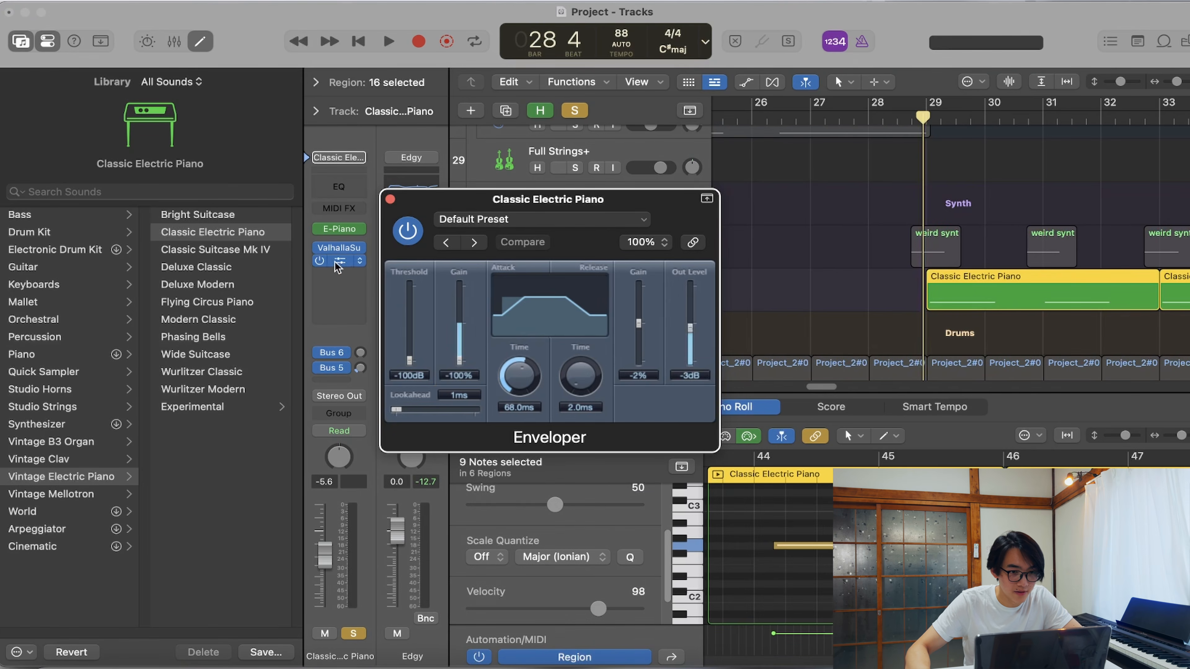
click(390, 200)
- Audition the Classic Electric Piano track alone and together with the weird synth tap track from bar 28
key(space)
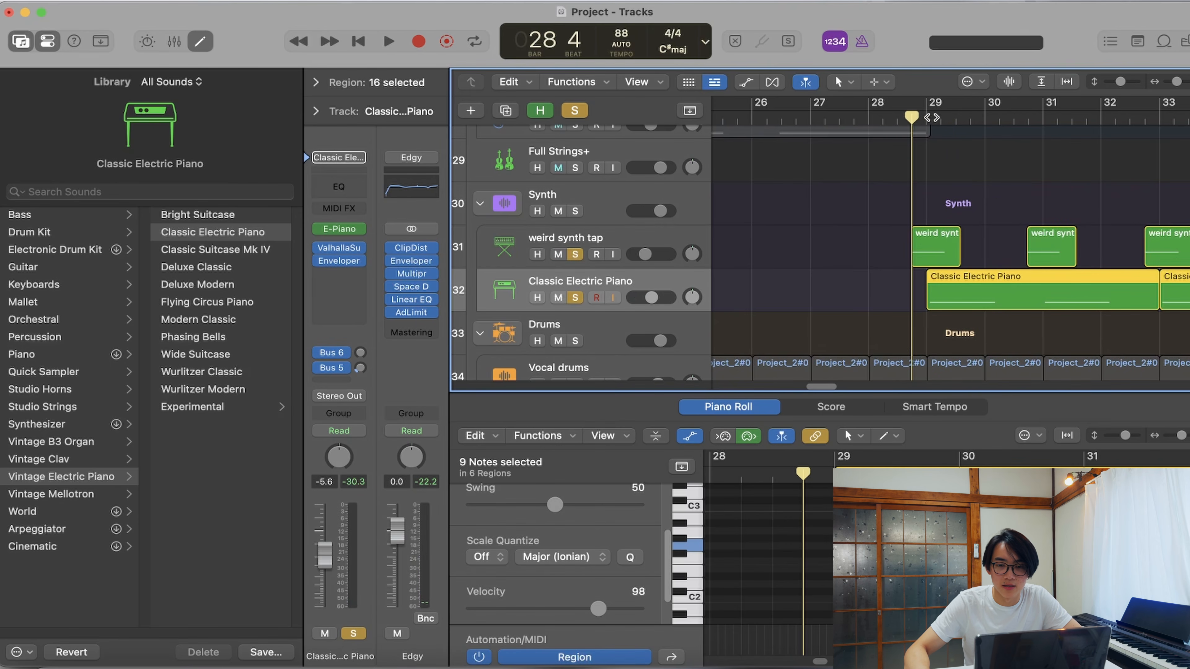
key(space)
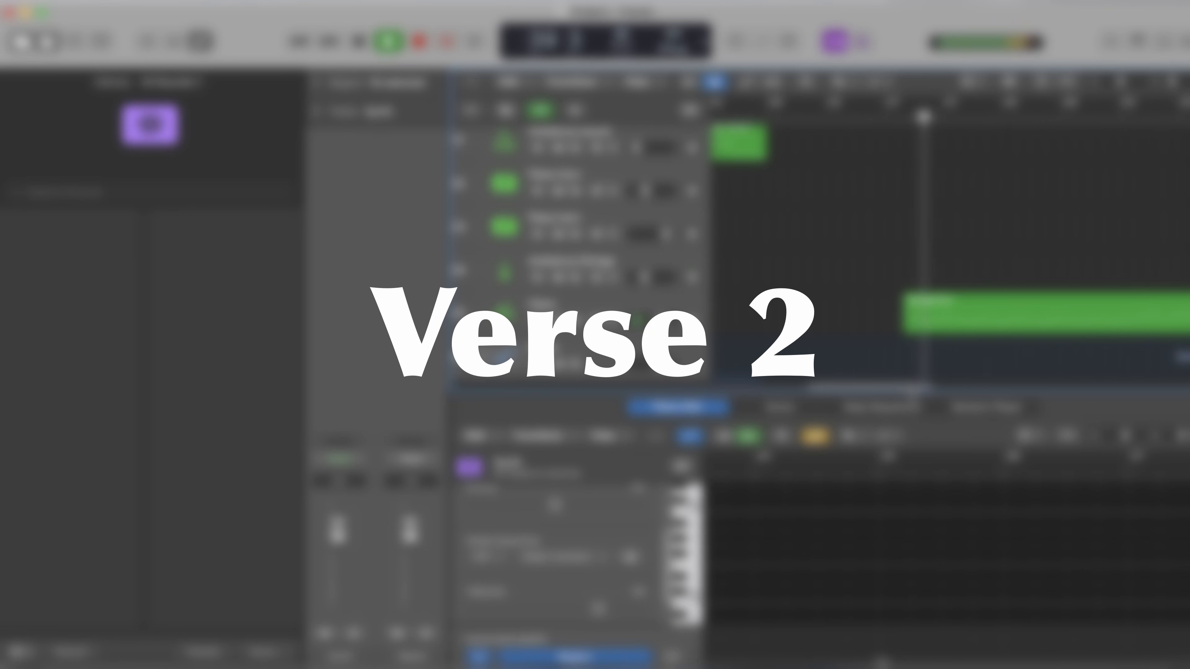
- Move the playhead to the start of the Piano track's Songwriter region in bar 38 and select that region
scroll(978, 287, up, 1)
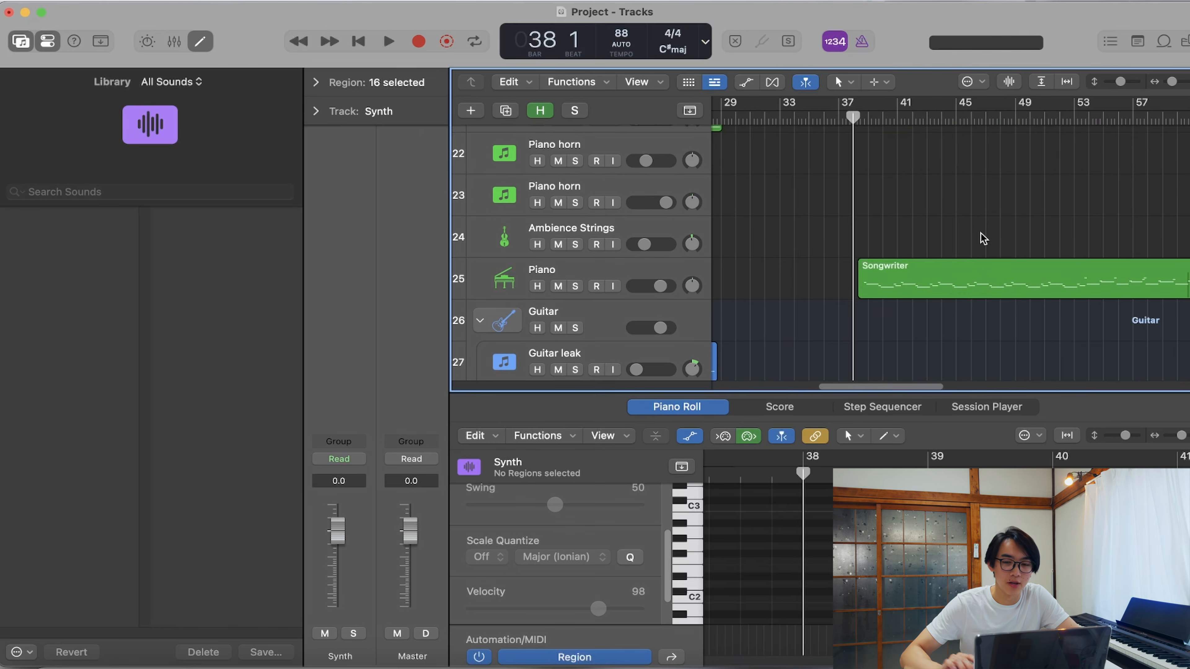
drag(857, 118, 863, 117)
click(887, 287)
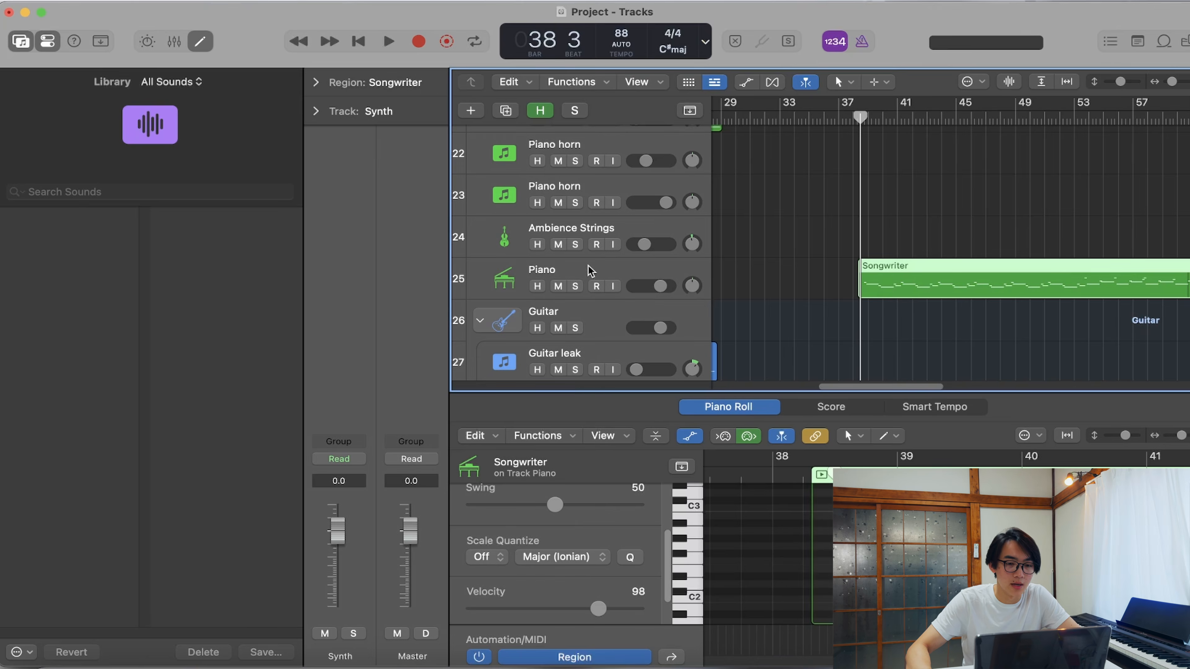
- Show the Piano track's Songwriter patch in the Library and inspect its ValhallaSupermassive and ChromaVerb plug-ins
click(120, 350)
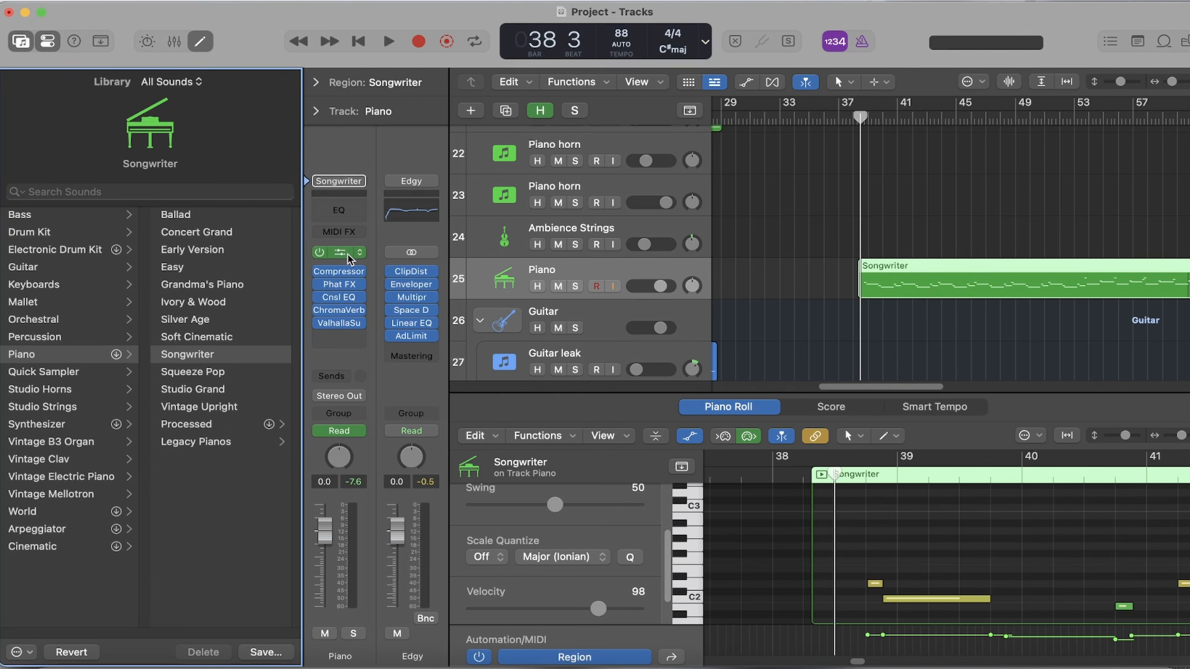
click(344, 324)
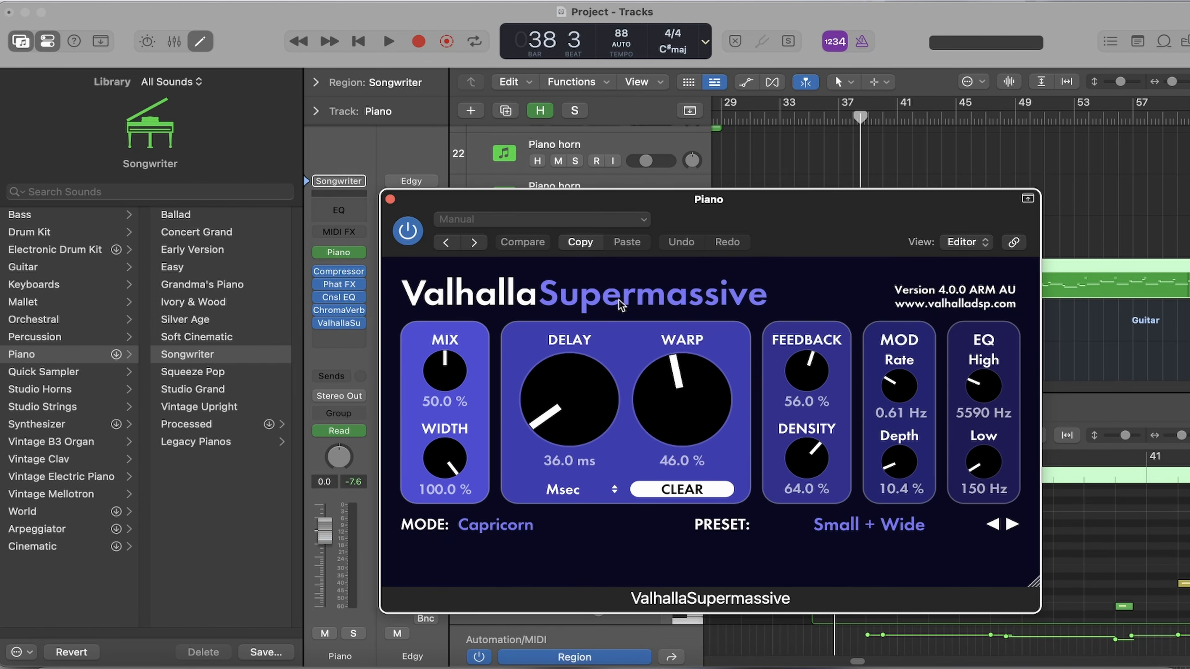
click(389, 198)
click(339, 310)
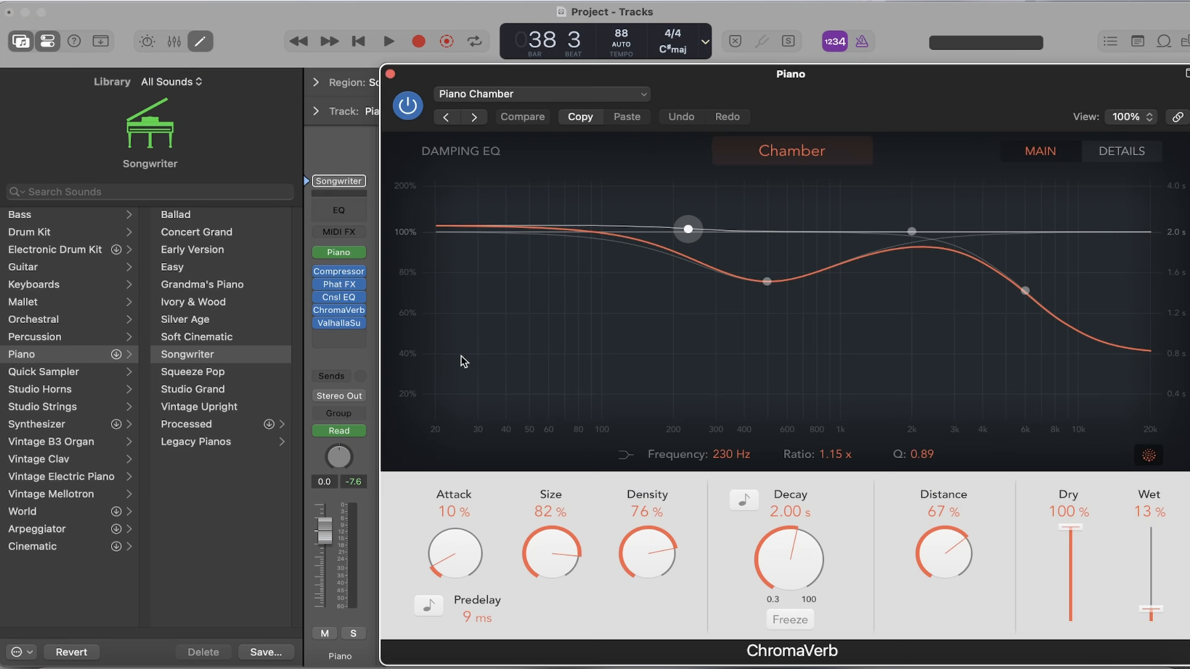
click(390, 74)
- Select the Toy Glockenspiel track, solo it and audition it from bar 39
scroll(796, 522, up, 1)
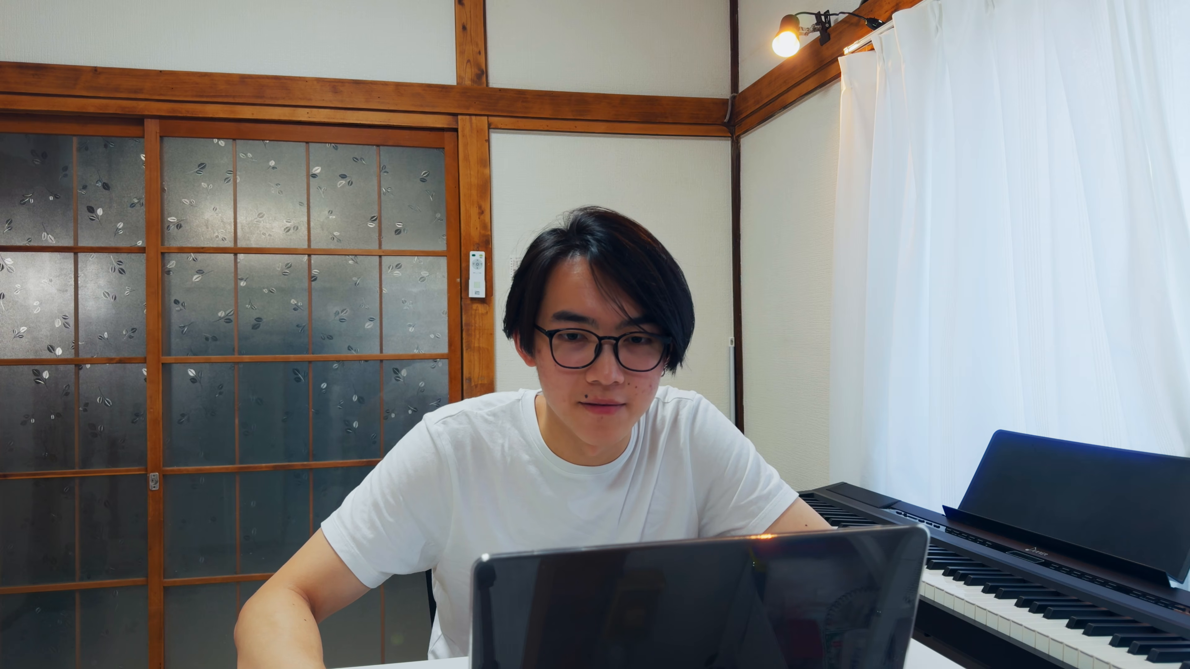
click(612, 244)
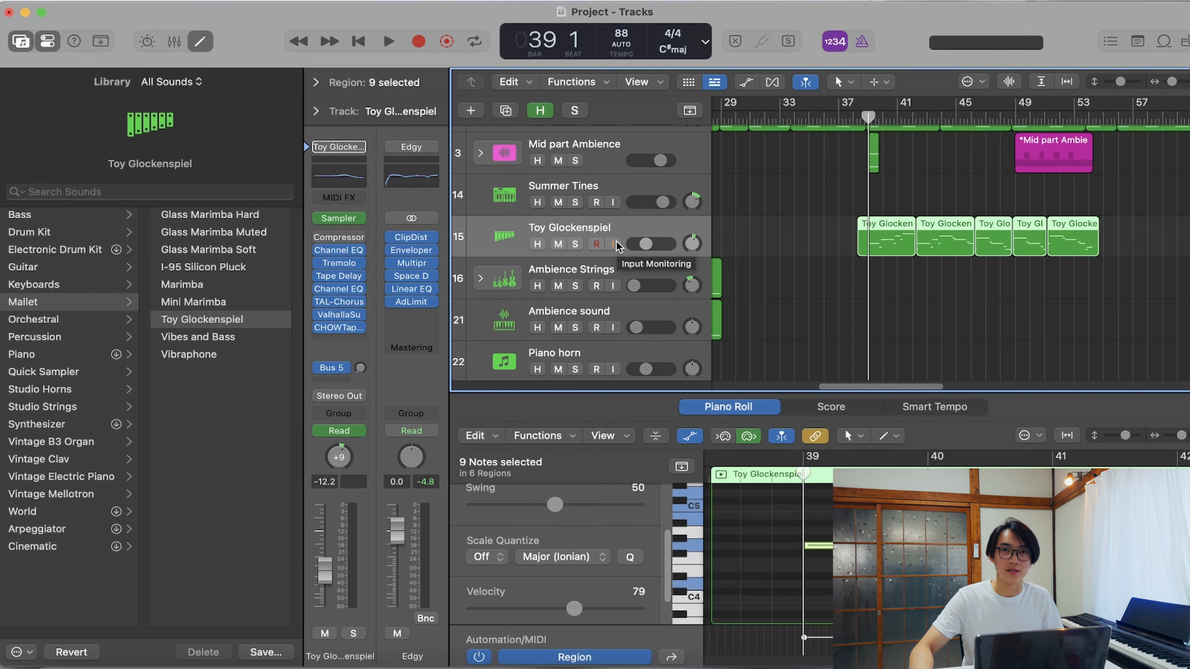
key(s)
key(space)
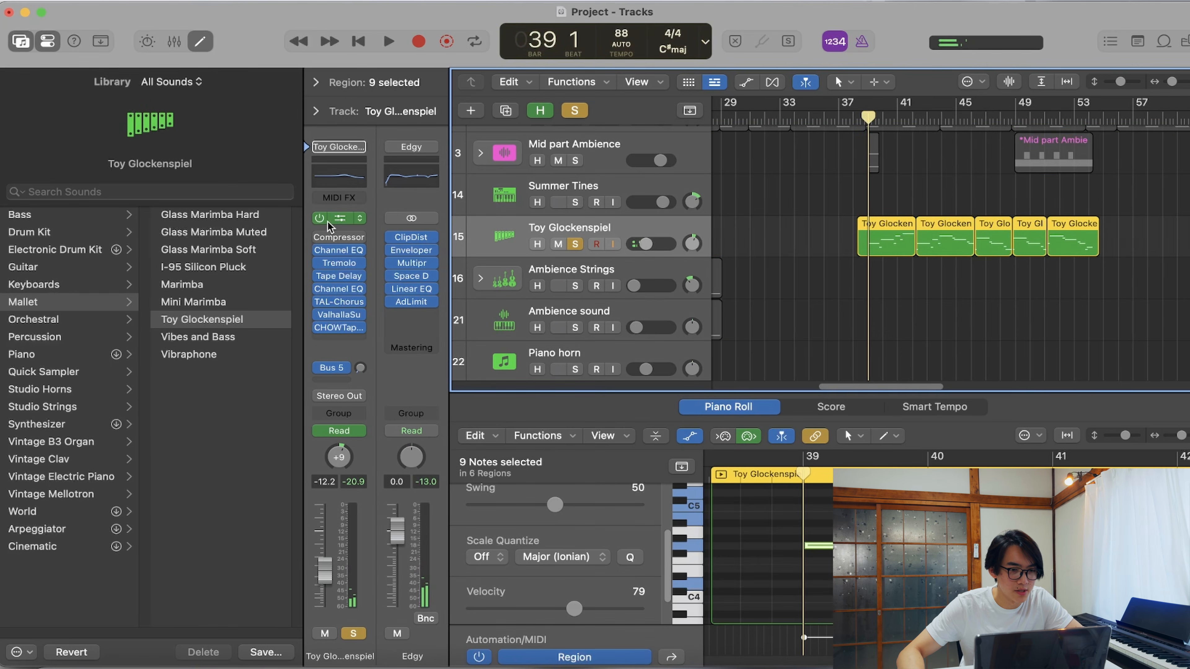
- Show the Toy Glockenspiel patch in the Library's Mallet category and inspect the track's TAL-Chorus-LX plug-in
click(173, 520)
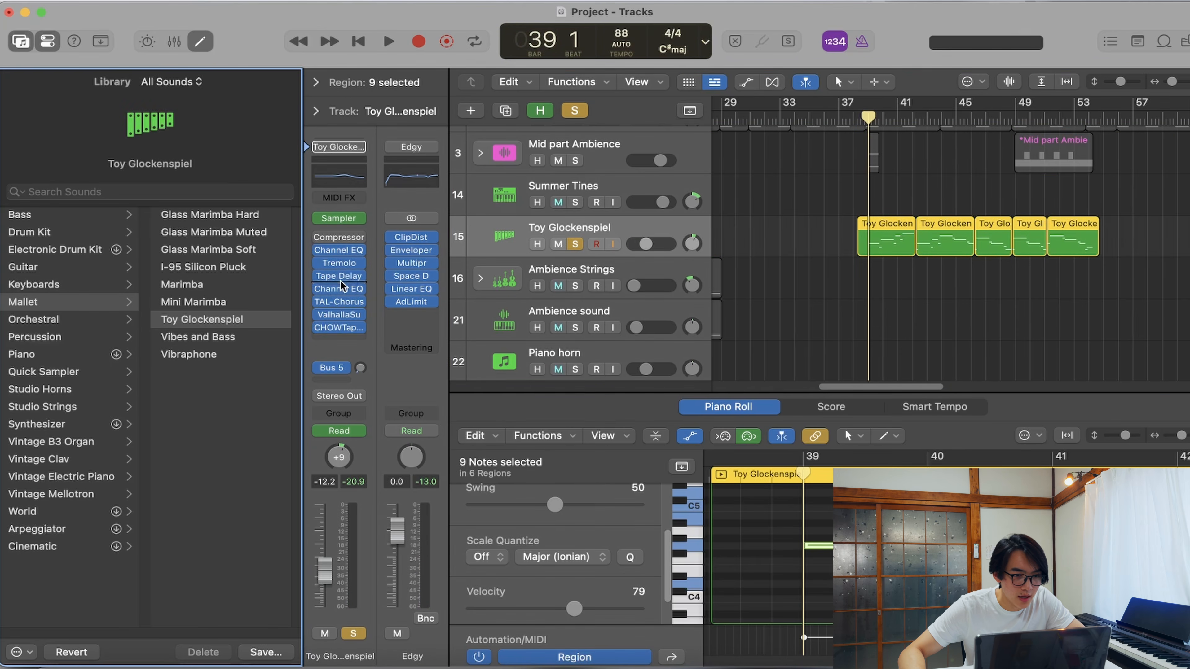
click(339, 302)
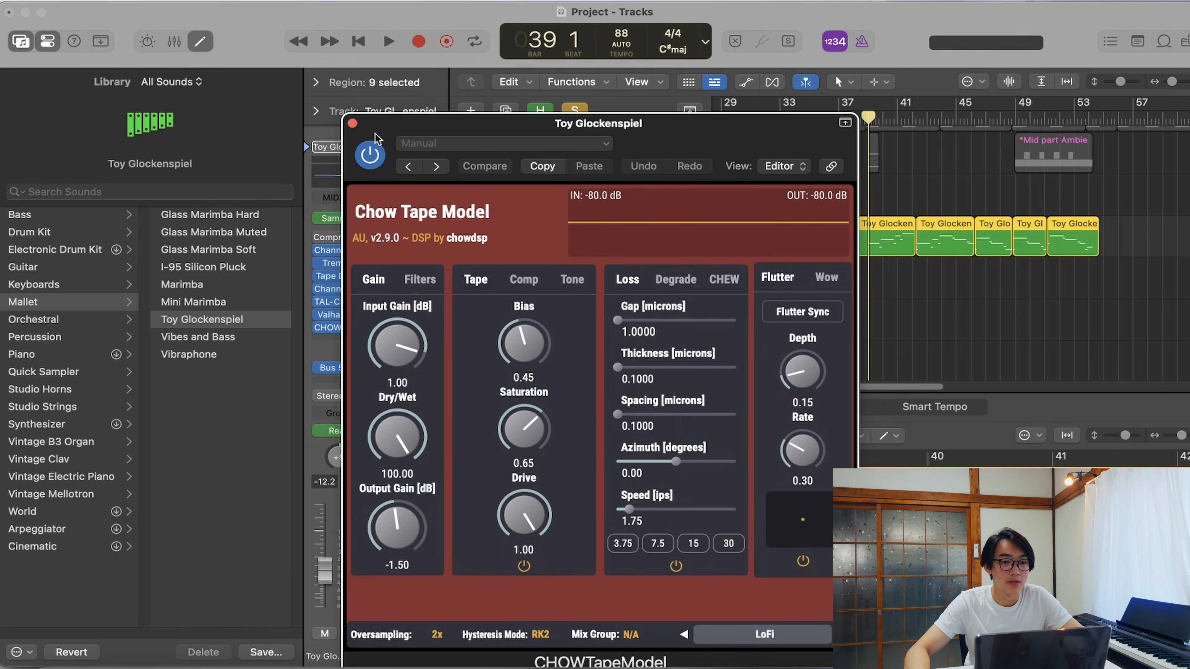
click(352, 123)
- Play the soloed Toy Glockenspiel regions while following their notes in the Piano Roll
right_click(864, 110)
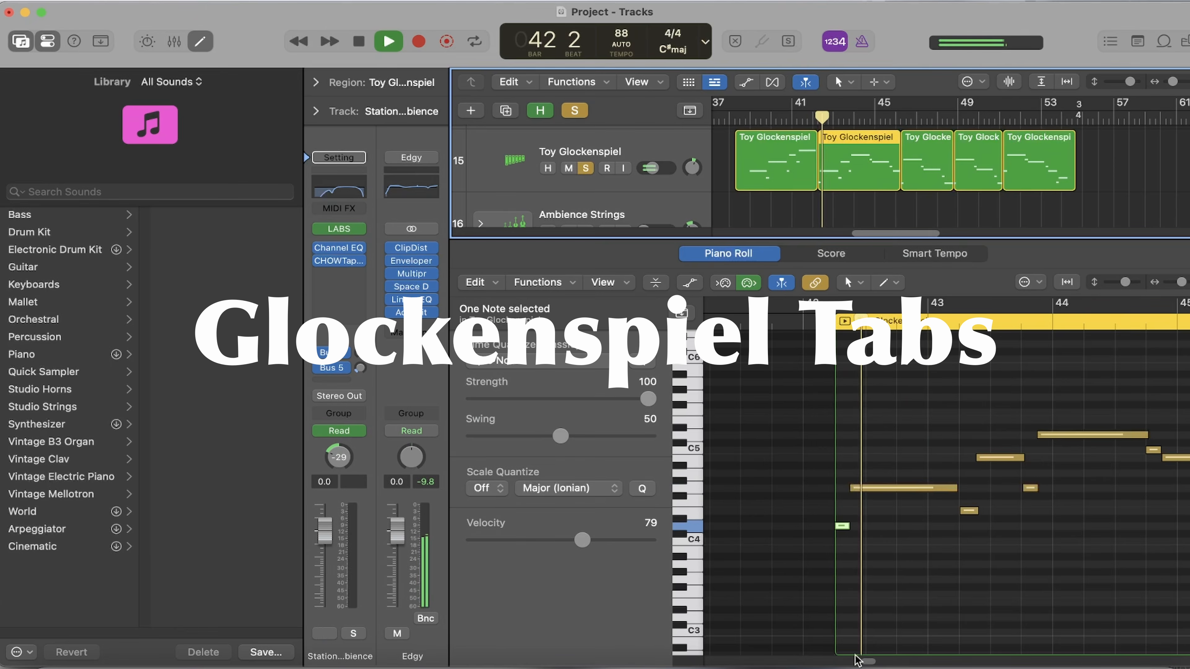
drag(866, 661, 872, 662)
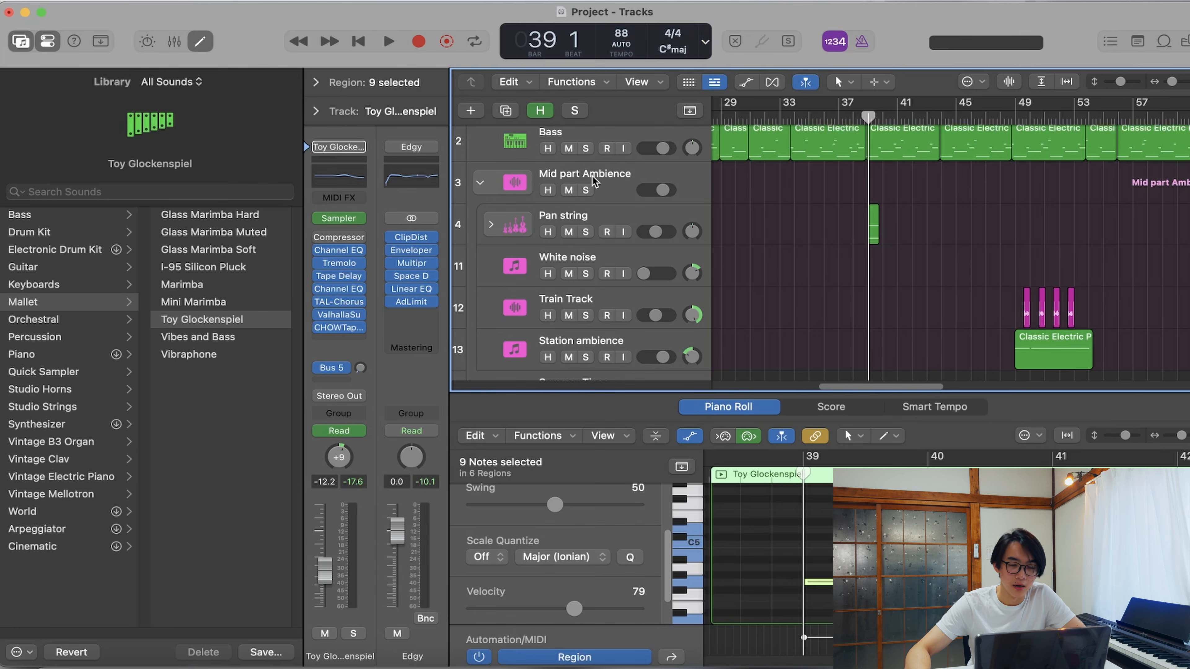
- Look through the Mid part Ambience stack, then solo its Pan string track and play it from bar 39
scroll(880, 220, down, 5)
scroll(746, 322, up, 2)
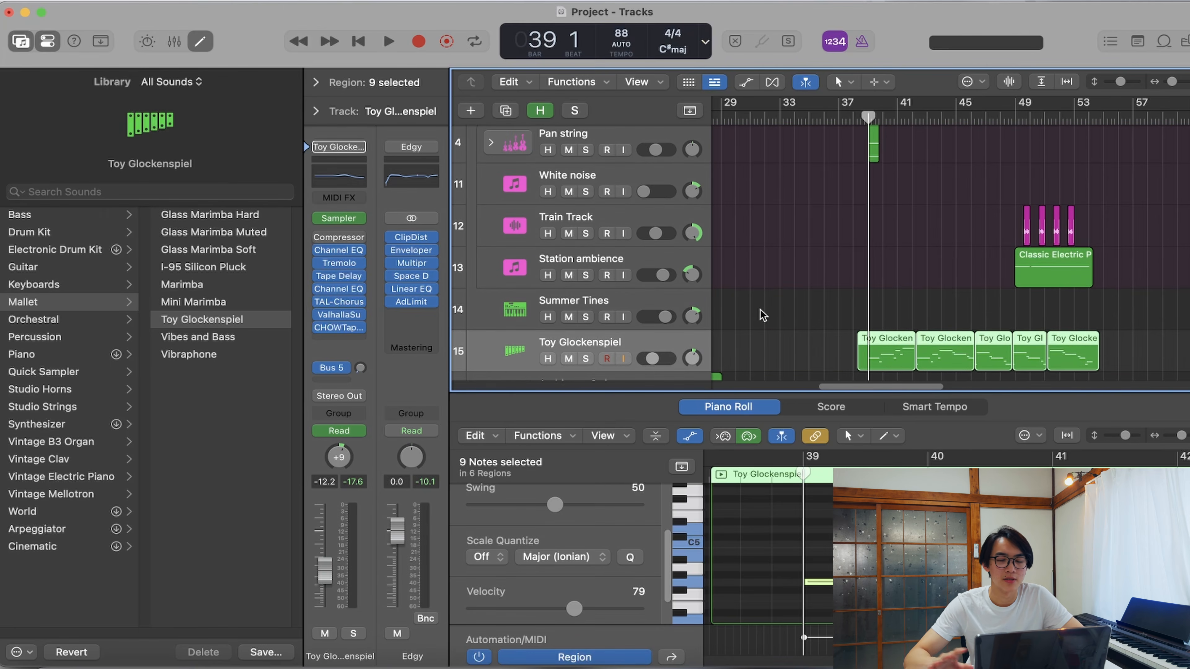
scroll(574, 167, up, 1)
click(574, 166)
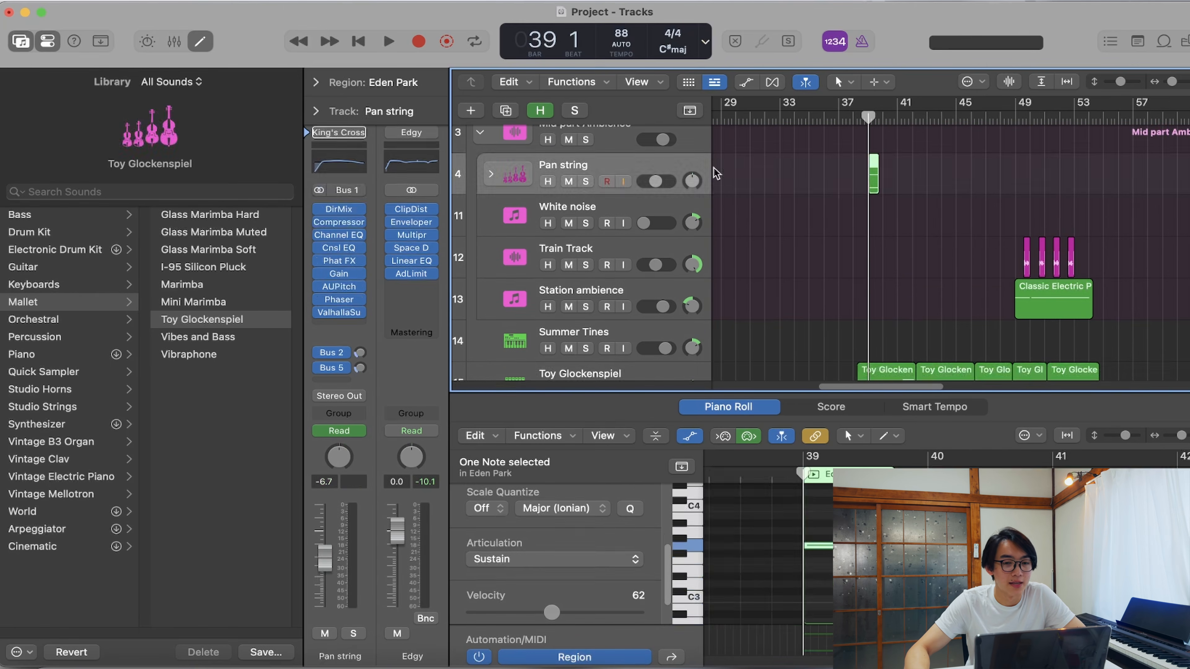
click(586, 182)
key(space)
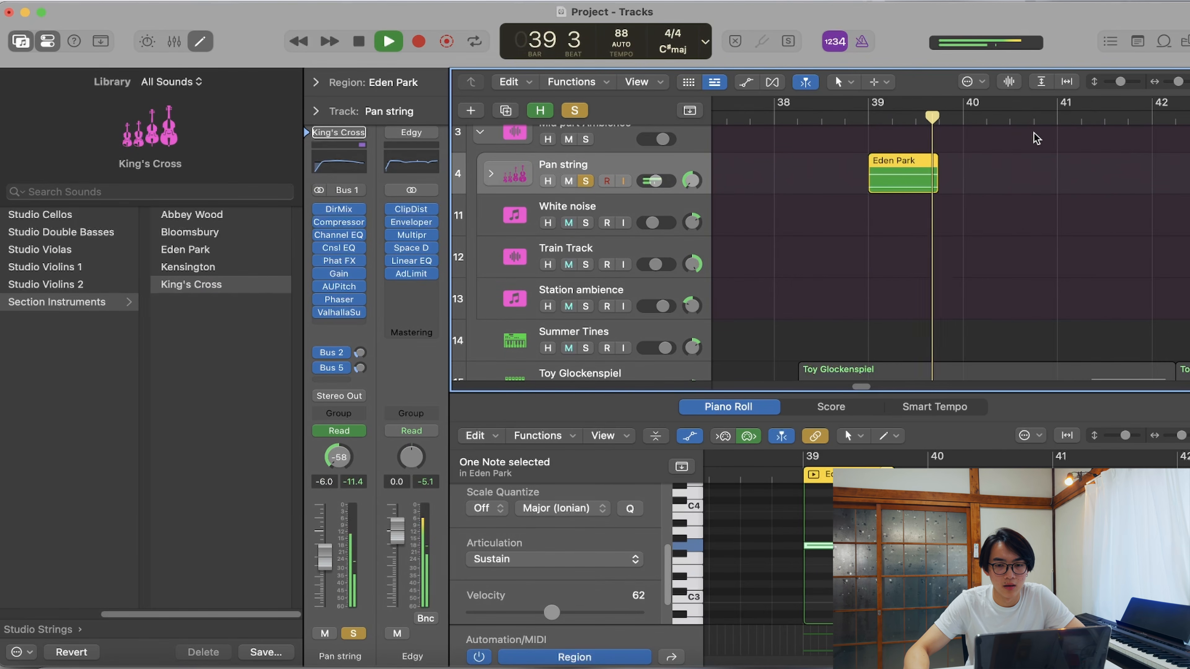
- Solo the Radiohead - All I Need reference track, unsolo Pan string and play the original passage around bar 39
scroll(995, 188, up, 3)
click(585, 152)
key(space)
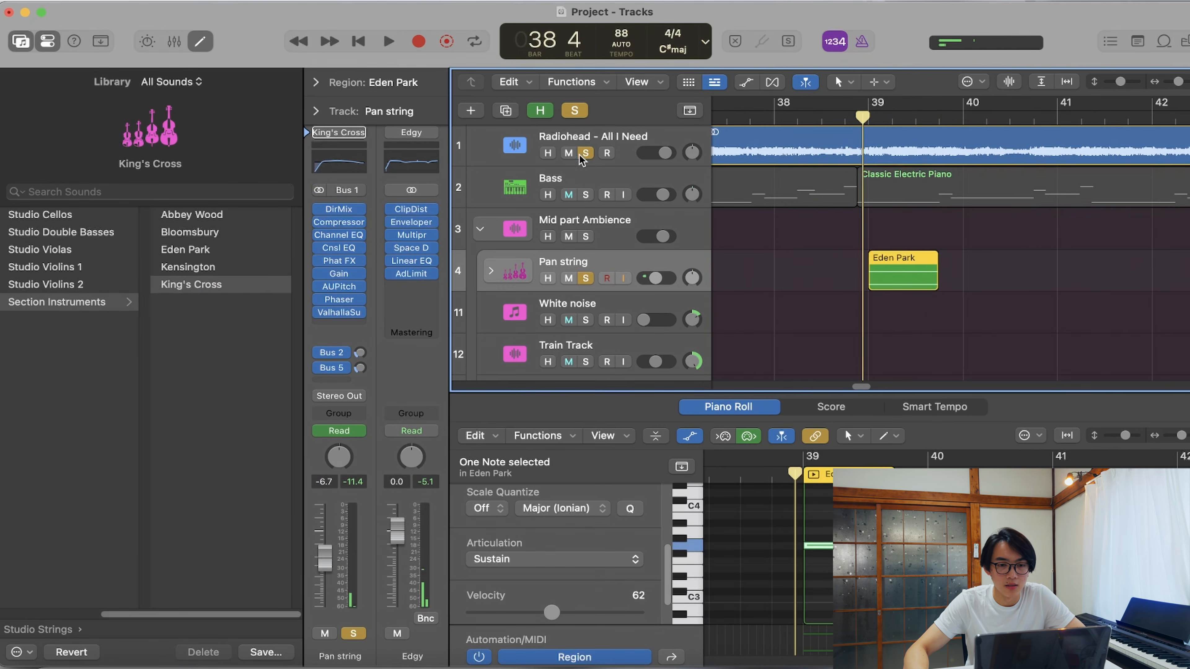
click(585, 278)
key(space)
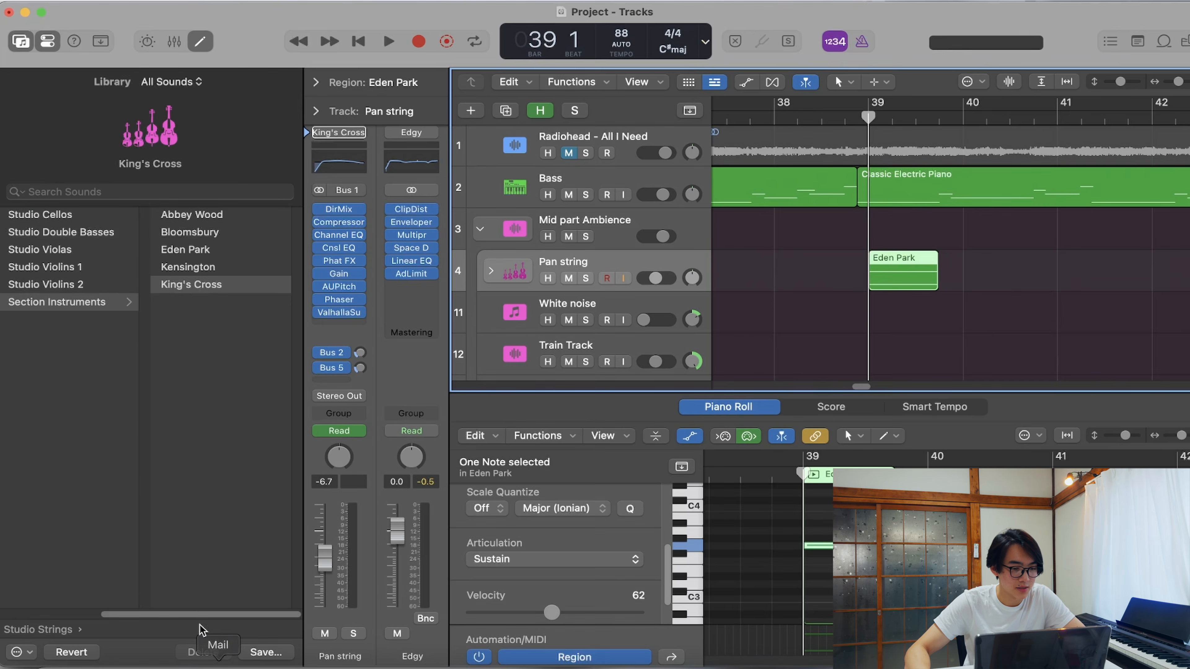
- Show where the Pan string track's King's Cross patch sits among the Studio Strings section instruments in the Library
click(57, 413)
click(206, 302)
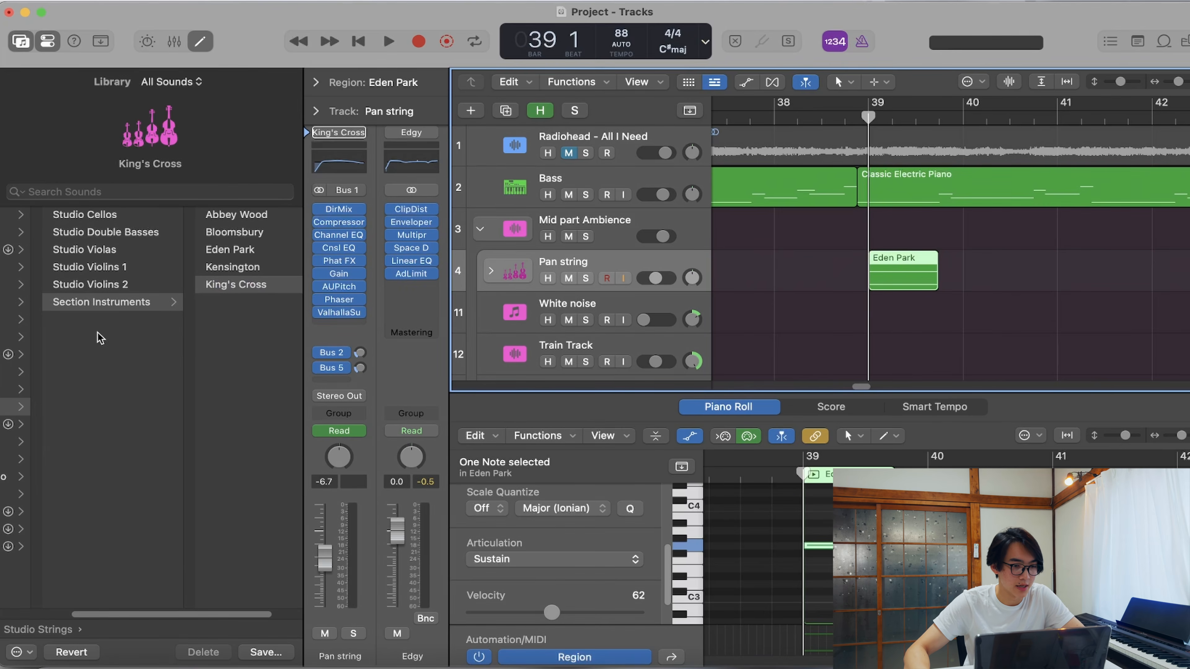
- Show the automation lanes and play the Pan string track's AUPitch: Pitch automation over the Eden Park region
key(a)
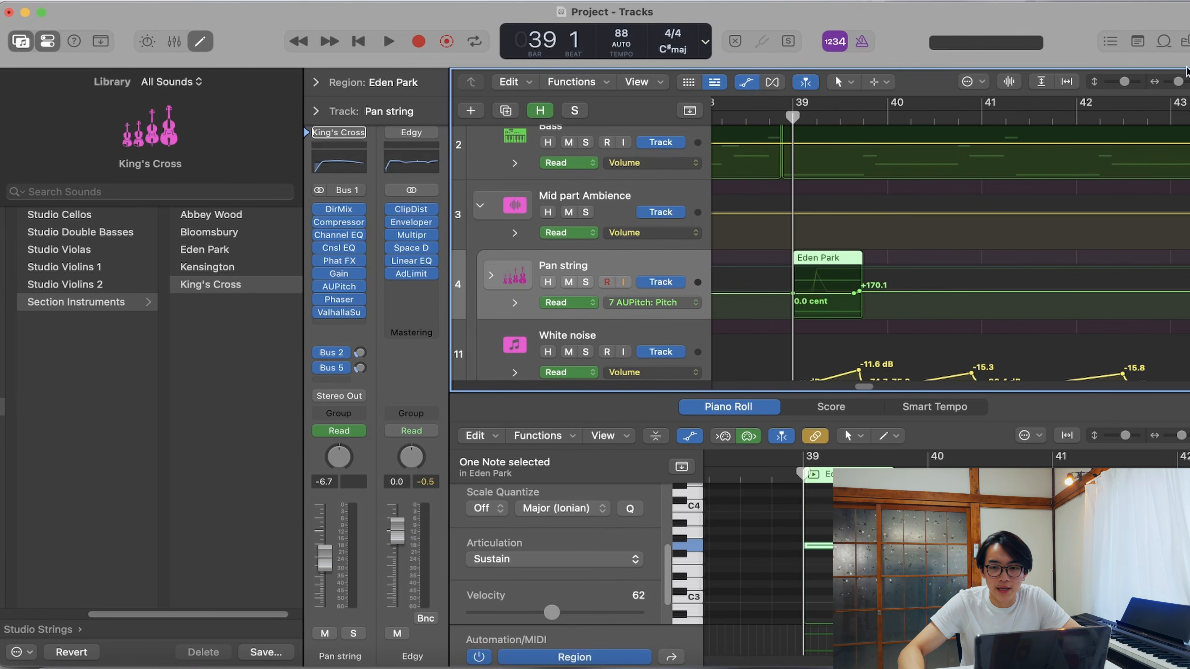
drag(1180, 81, 1183, 79)
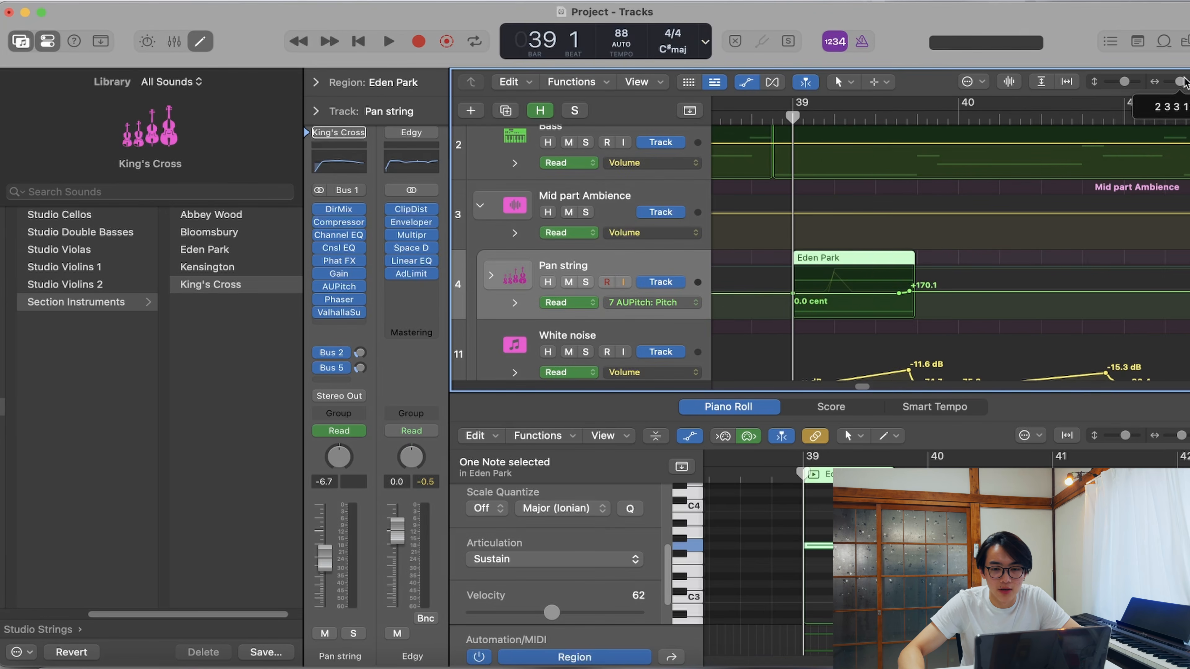
key(space)
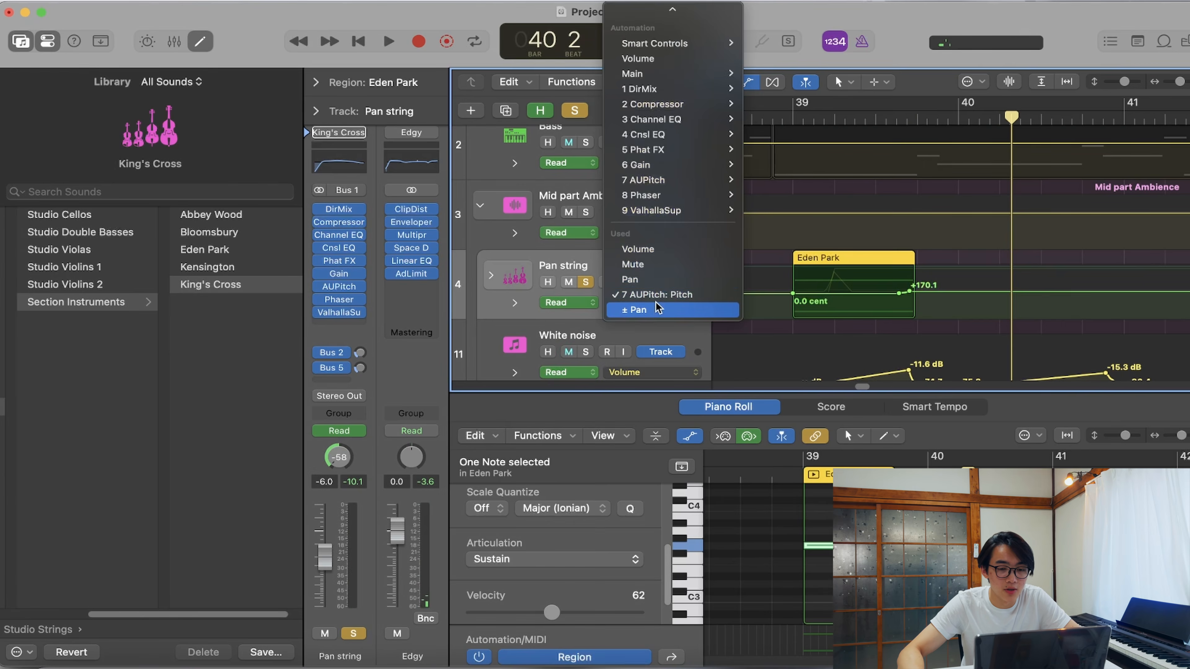
- Display the Pan string track's ± Pan automation and play the Eden Park region from bar 39
click(663, 310)
drag(787, 118, 791, 119)
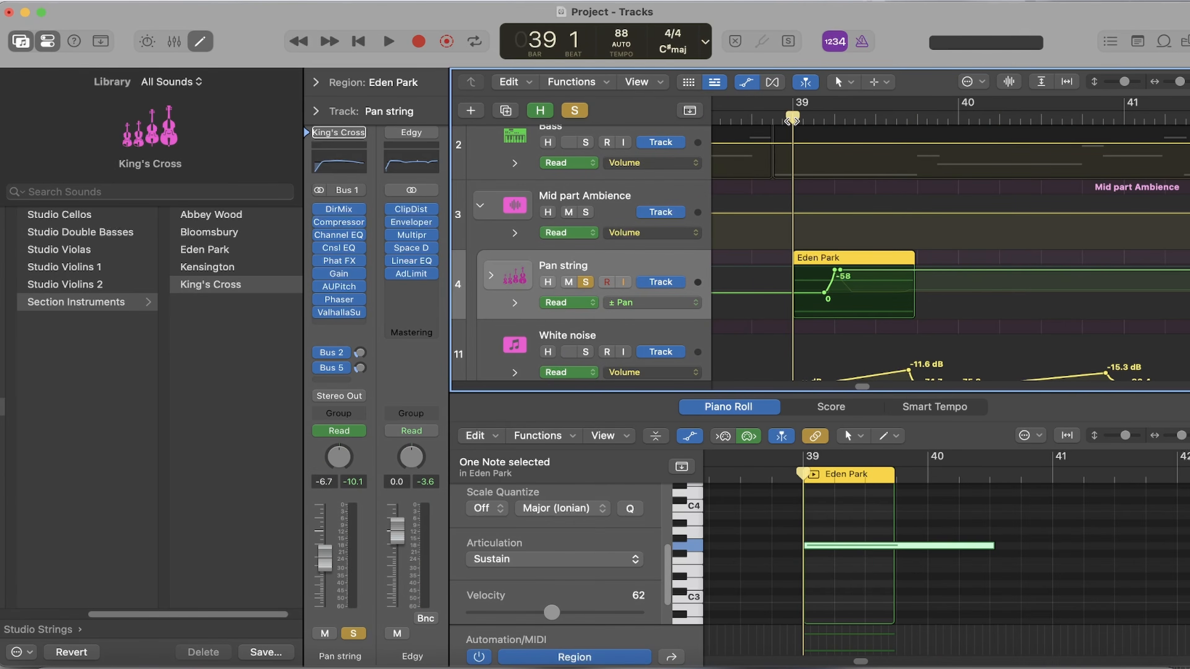
key(space)
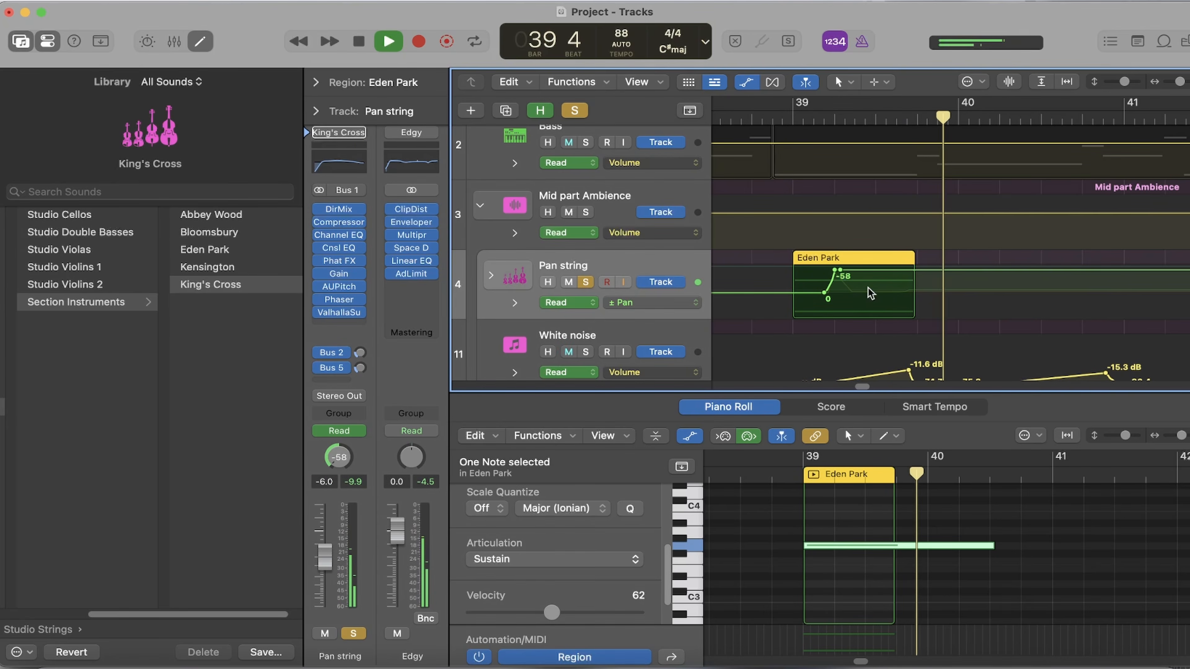
key(space)
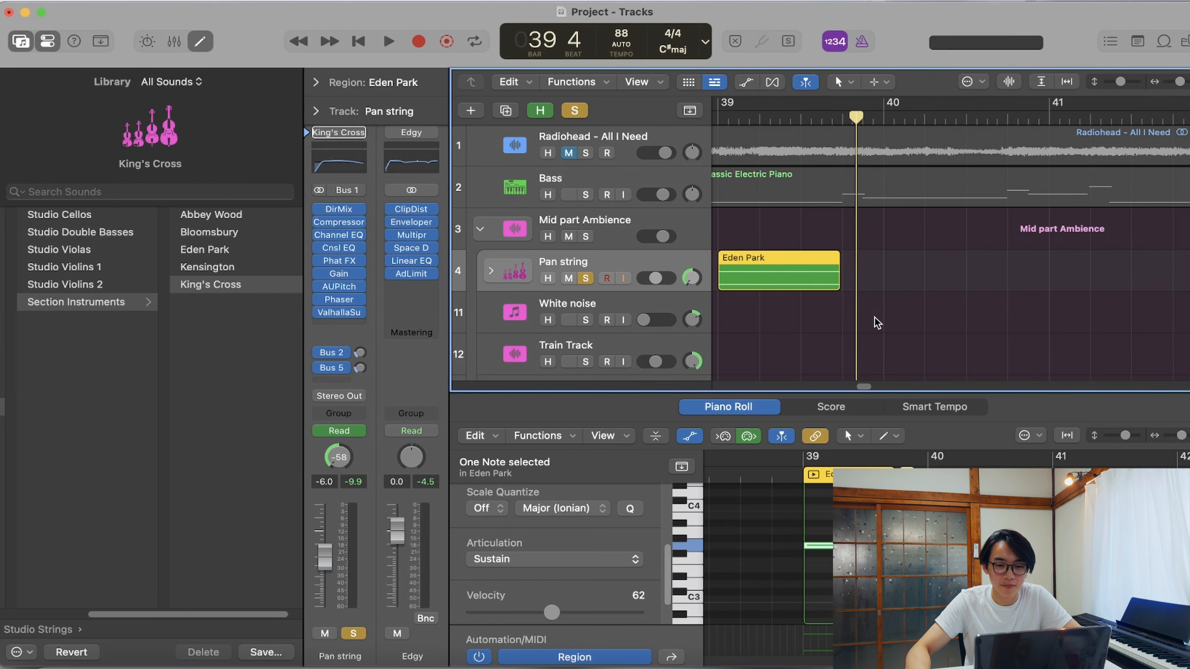
- Draw a ± Pan slope from -58 to +13 after the Eden Park region and bend it with the Automation Curve Tool
key(a)
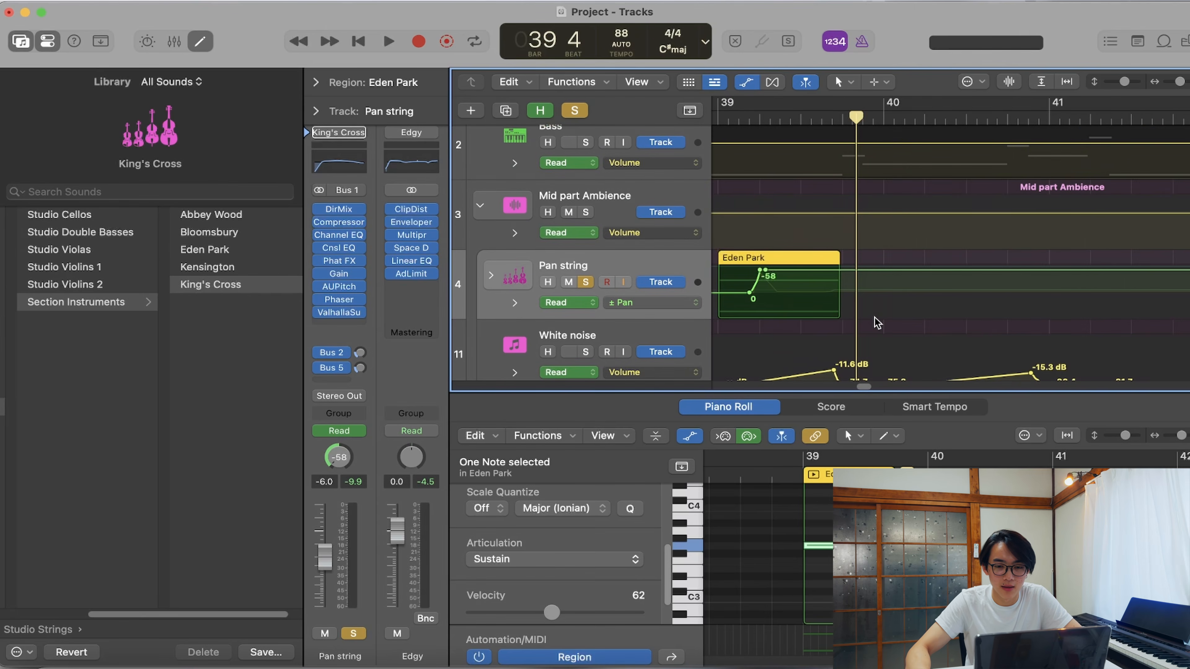
click(856, 271)
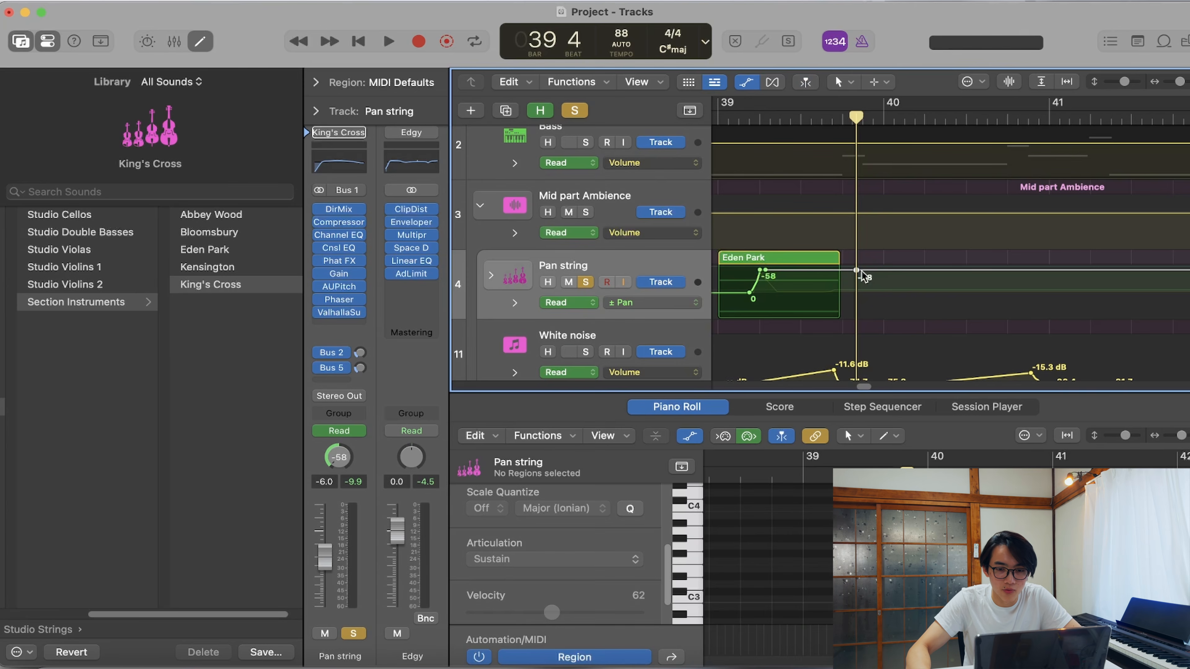
drag(885, 270, 885, 297)
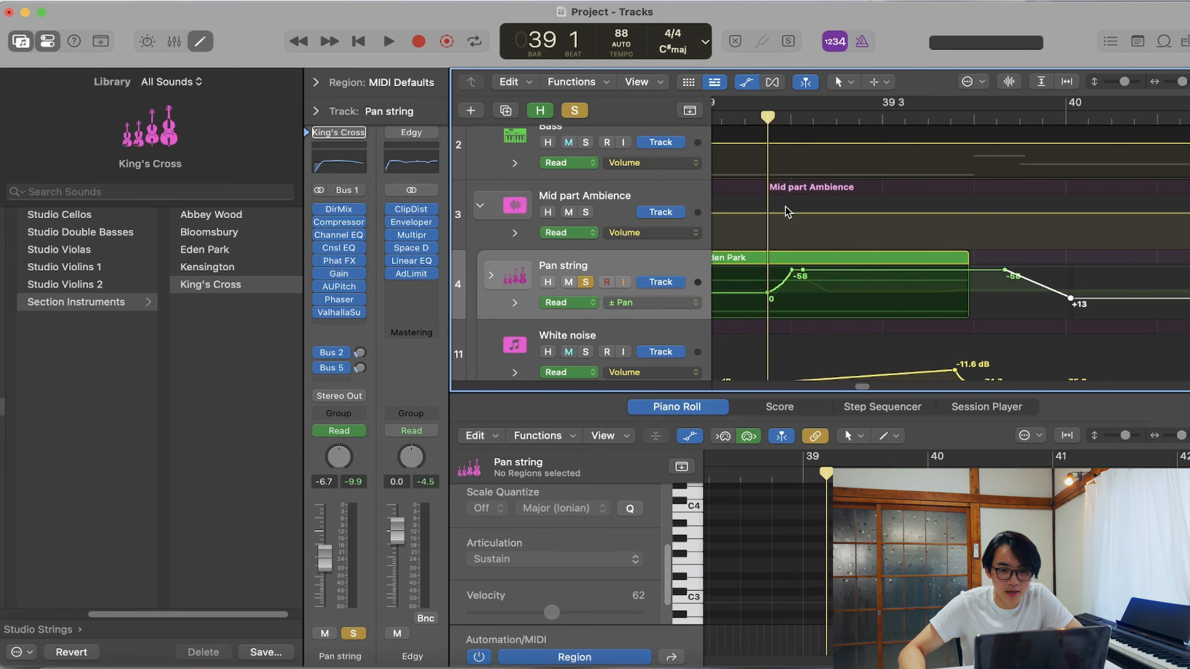
click(850, 84)
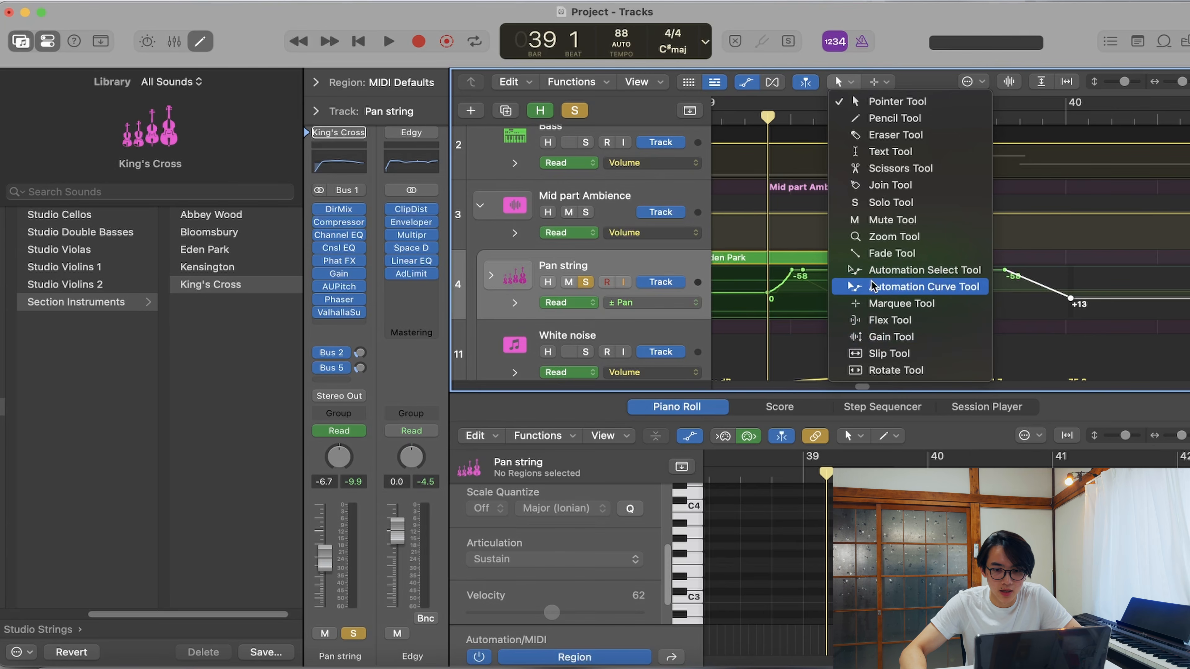
click(901, 288)
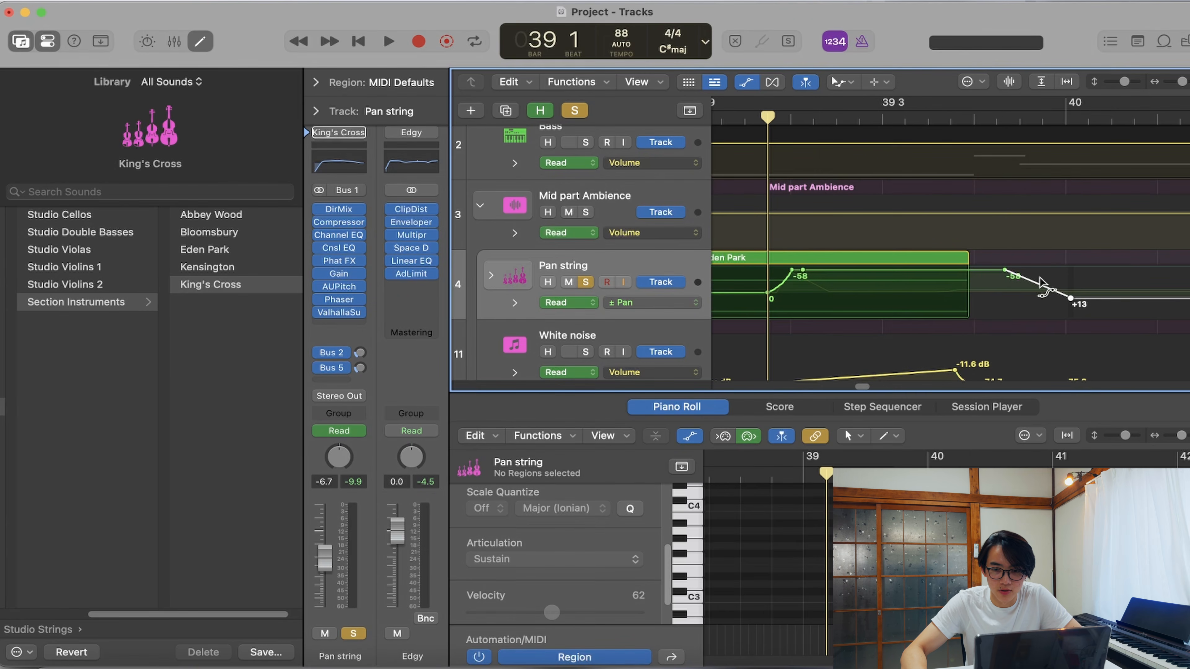
drag(1040, 286, 1035, 304)
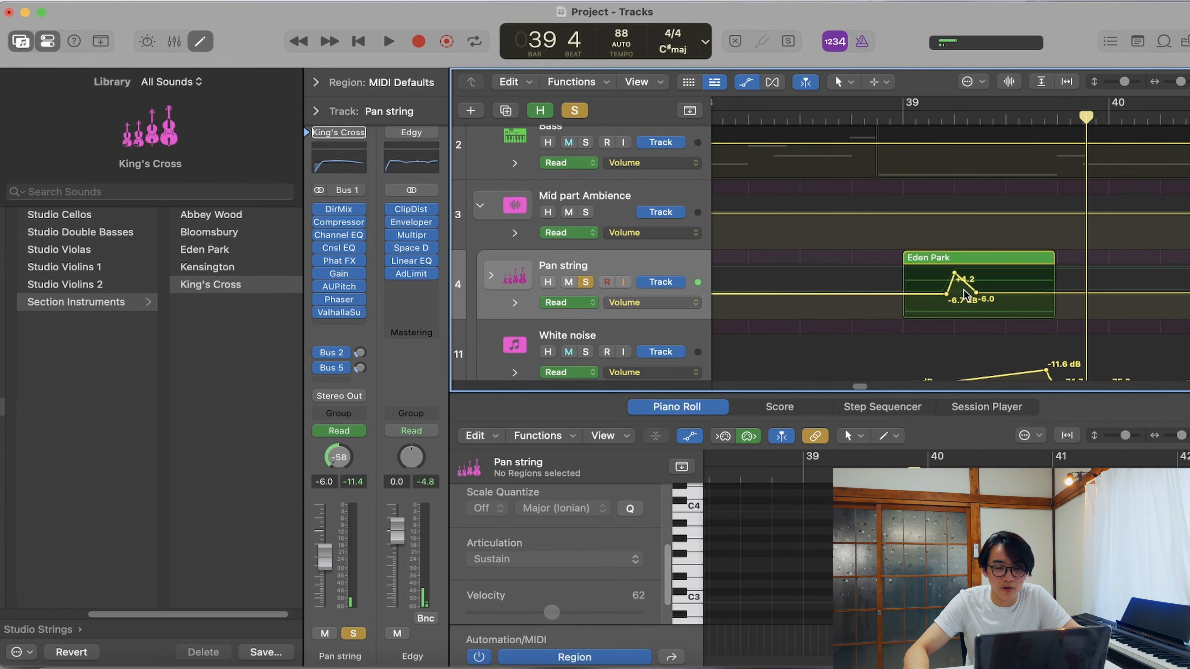
- Play the soloed Pan string from bar 38 beat 4 with its Volume automation displayed, and hide the automation lanes
drag(895, 123, 884, 150)
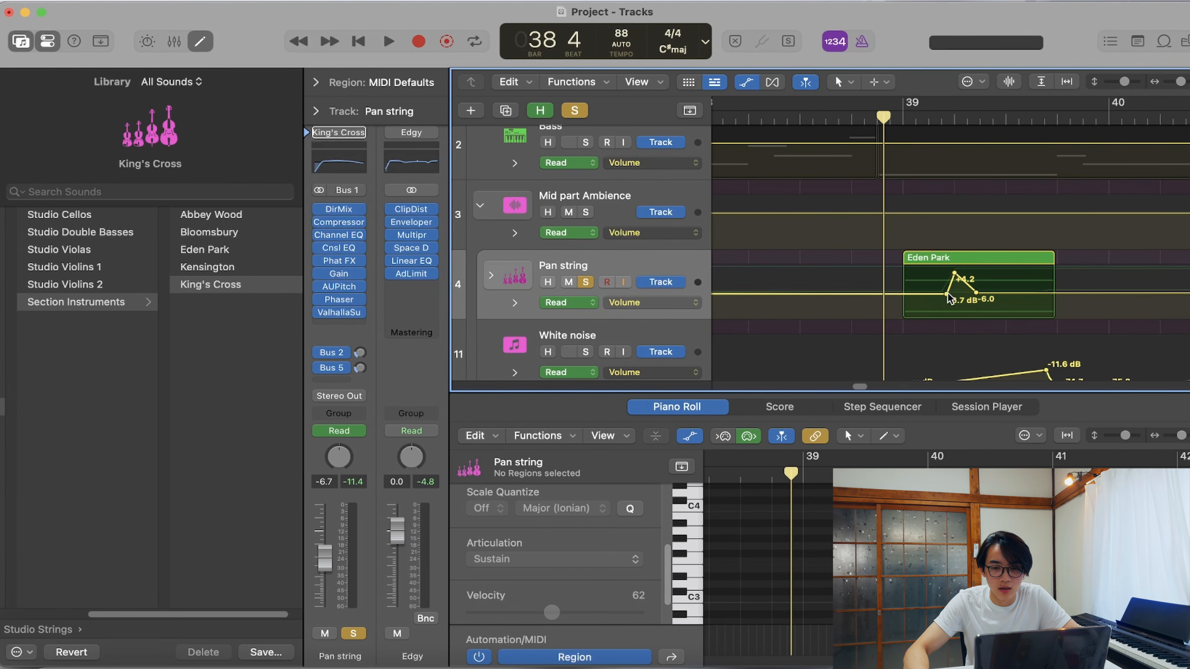
key(space)
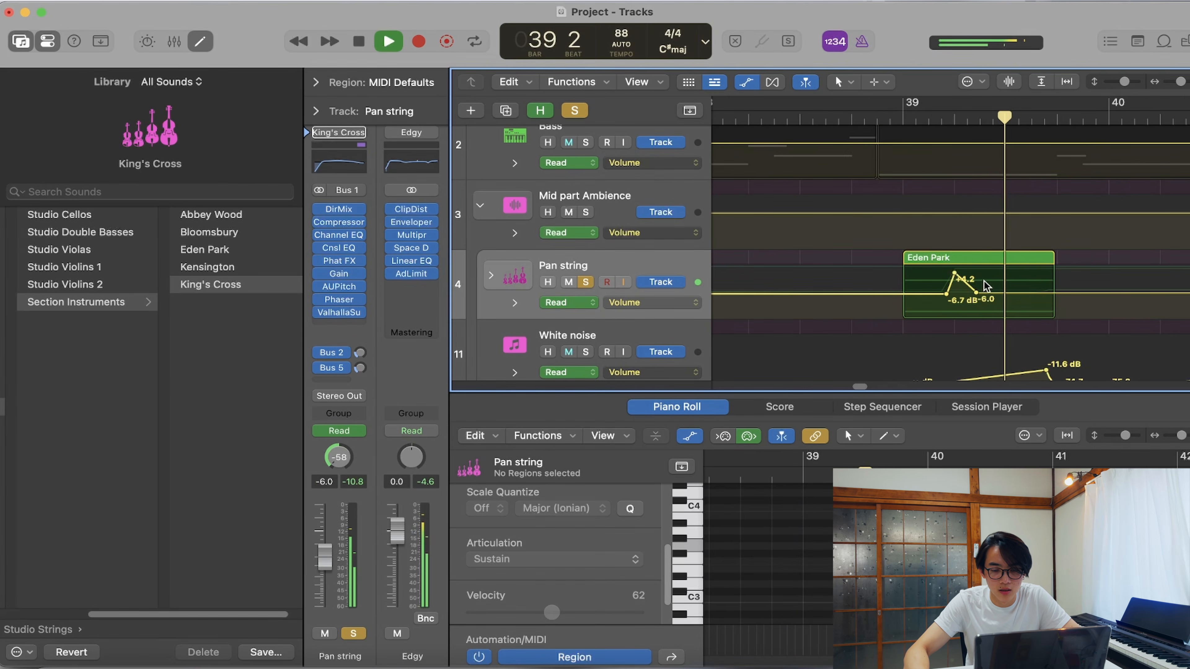
key(space)
key(a)
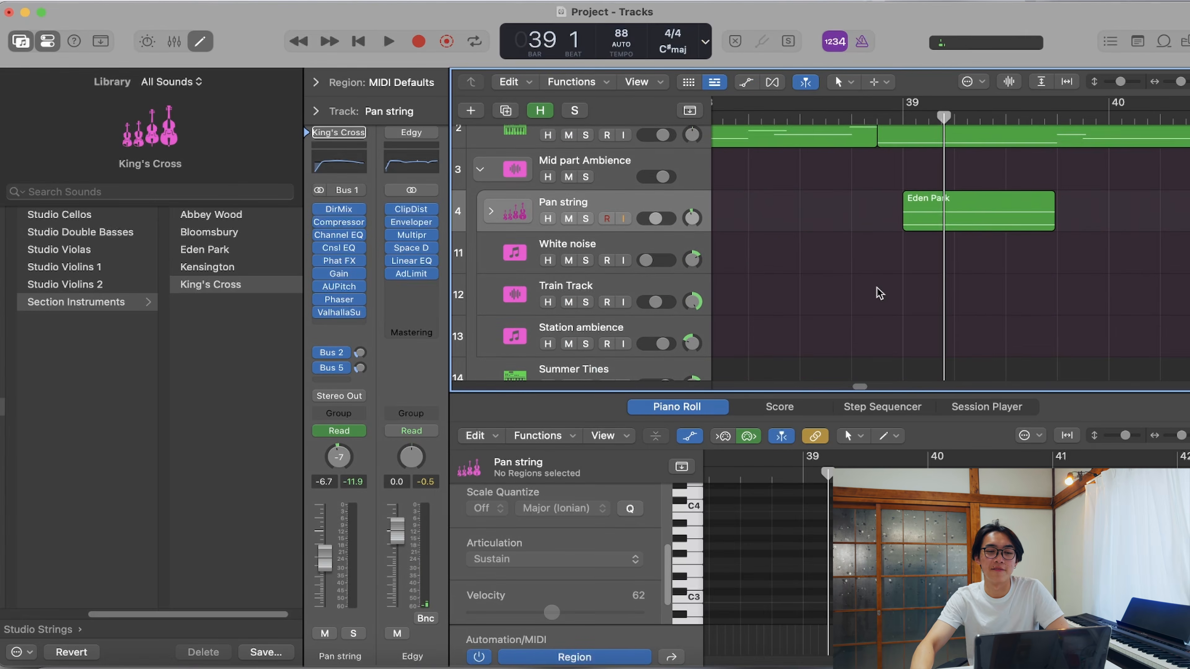
- Show the automation lanes, solo the White noise track and play its Volume automation swells from just before bar 39
scroll(879, 287, down, 3)
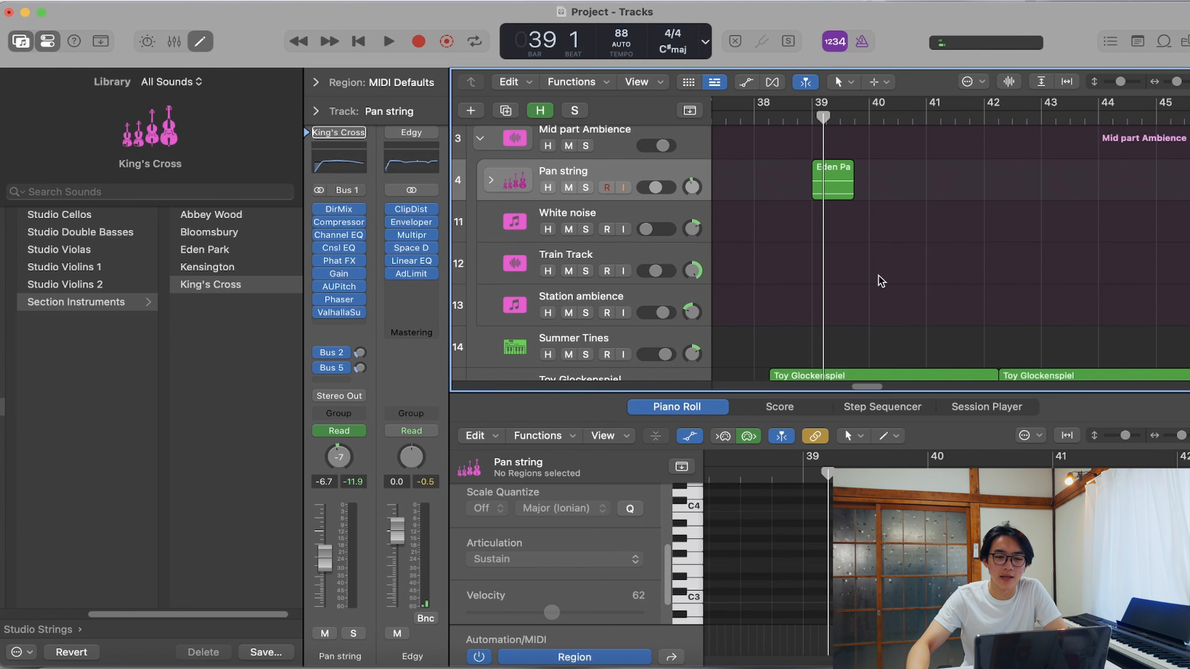
key(a)
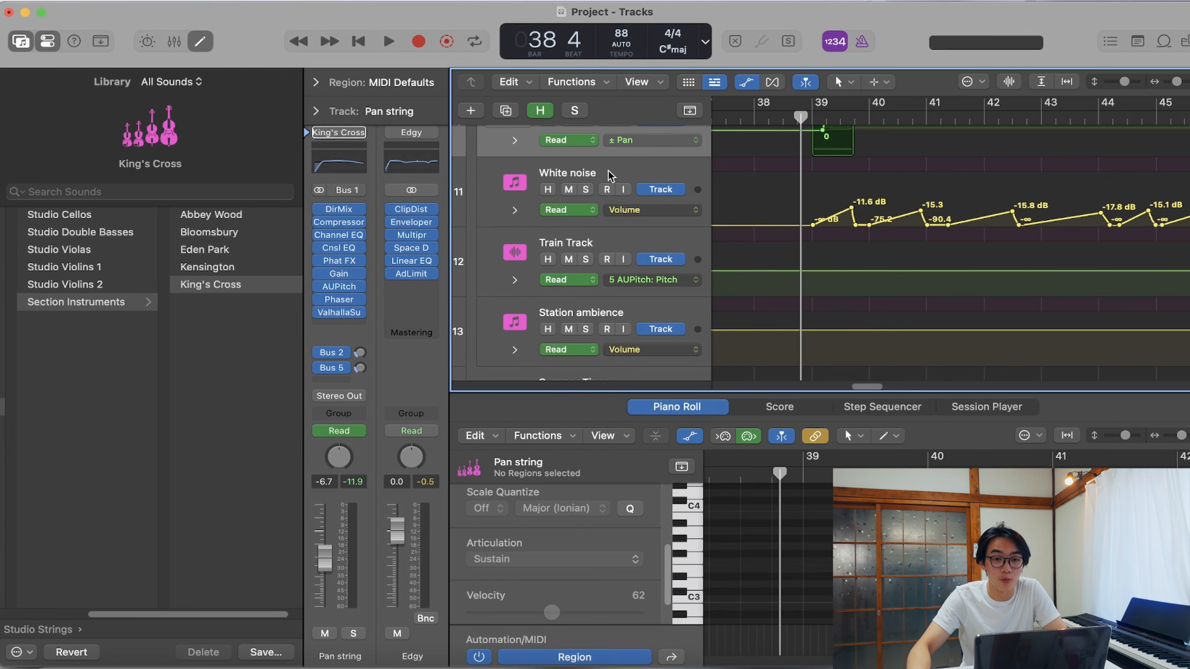
click(585, 189)
scroll(751, 307, up, 3)
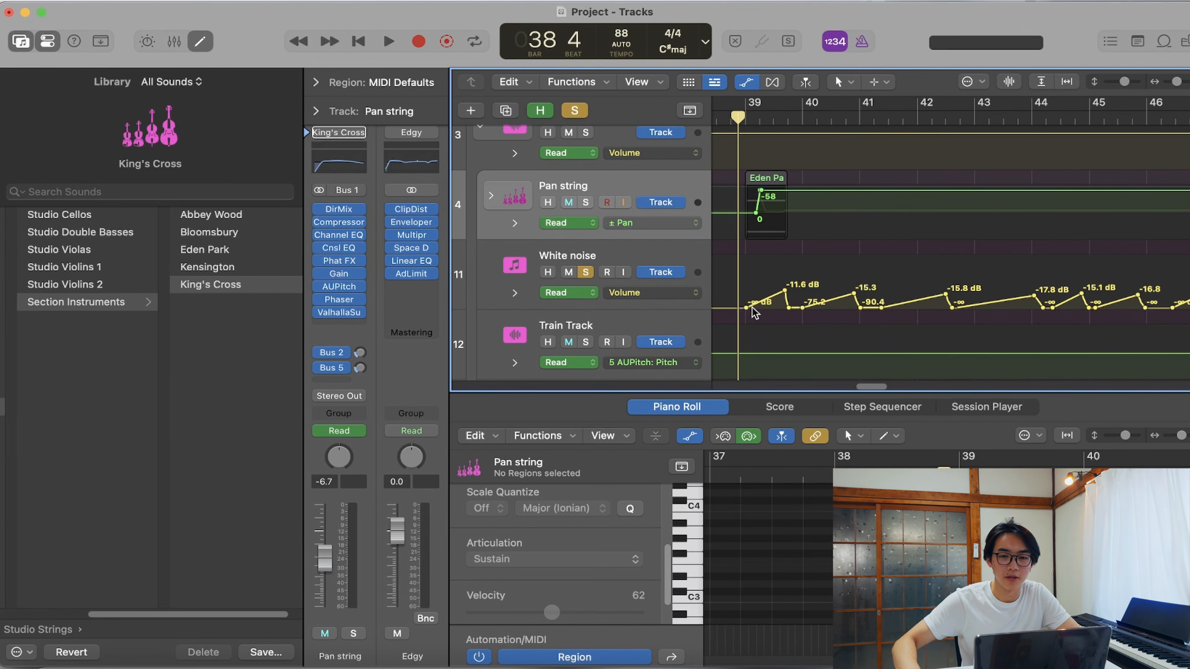
key(space)
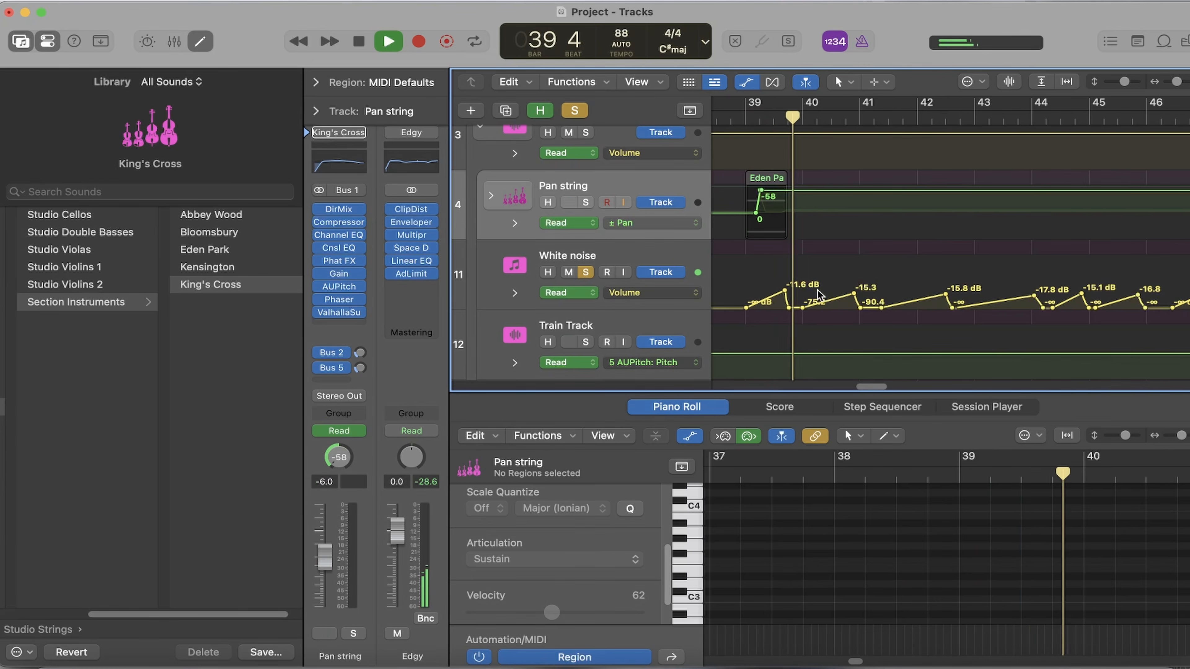
drag(870, 386, 873, 385)
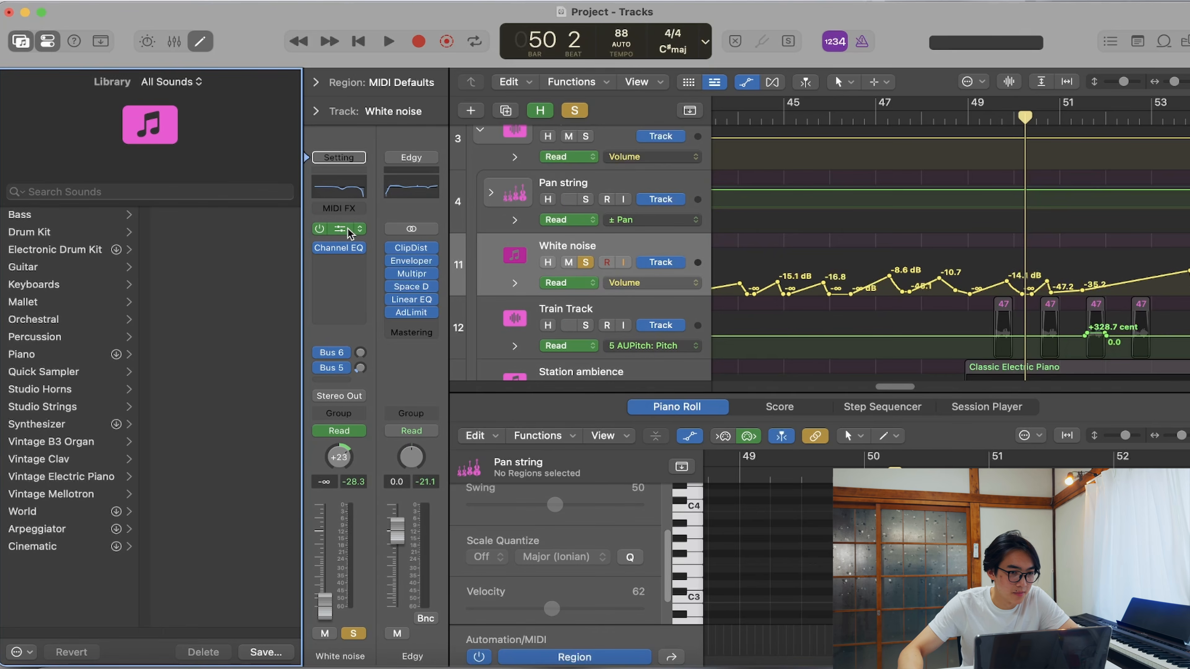
- Inspect the White noise track's Test Oscillator, its place among the Utility instruments, and the track's Channel EQ curve
click(346, 229)
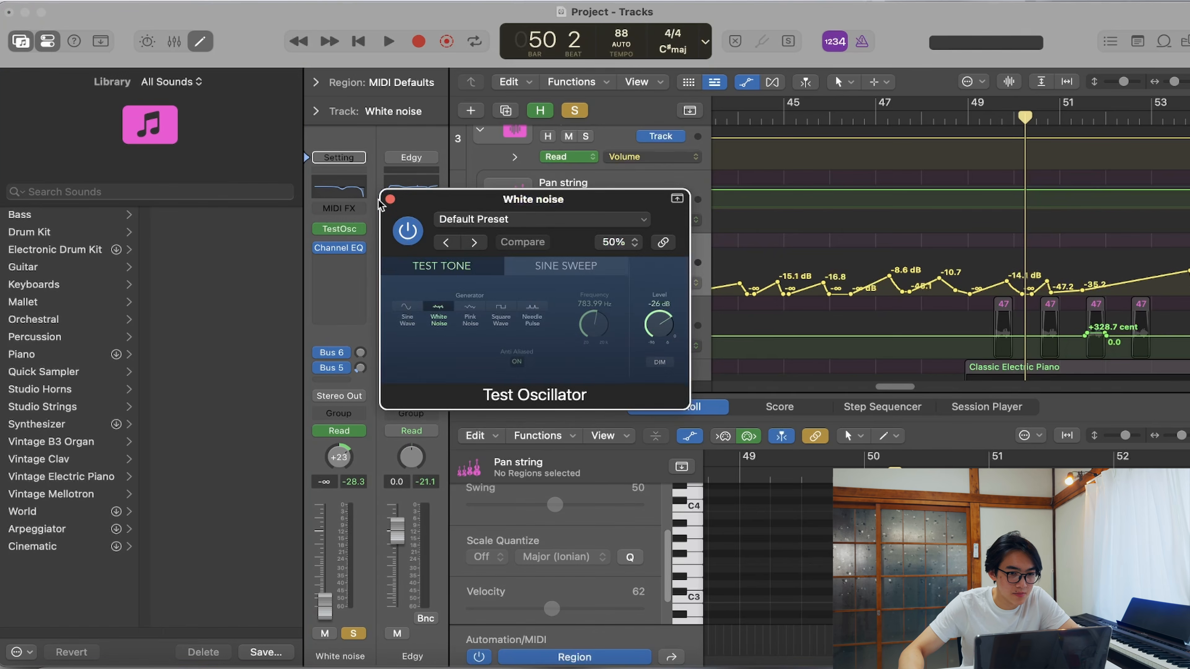
click(389, 199)
click(363, 230)
mouse_move(398, 460)
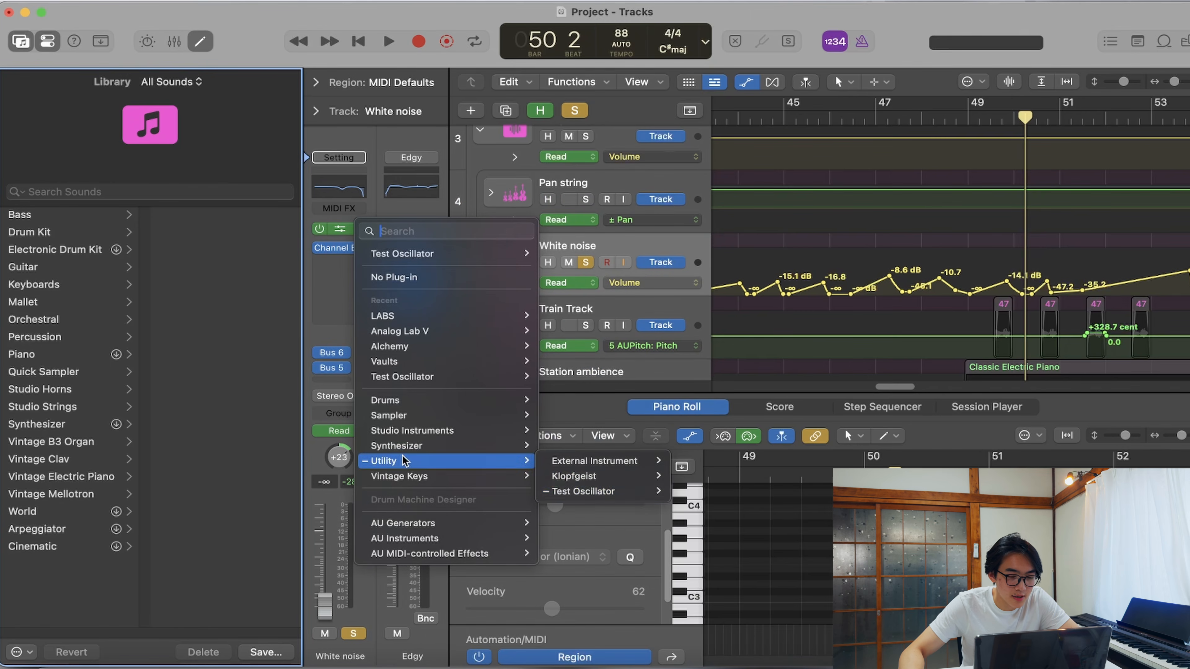
click(586, 493)
click(342, 249)
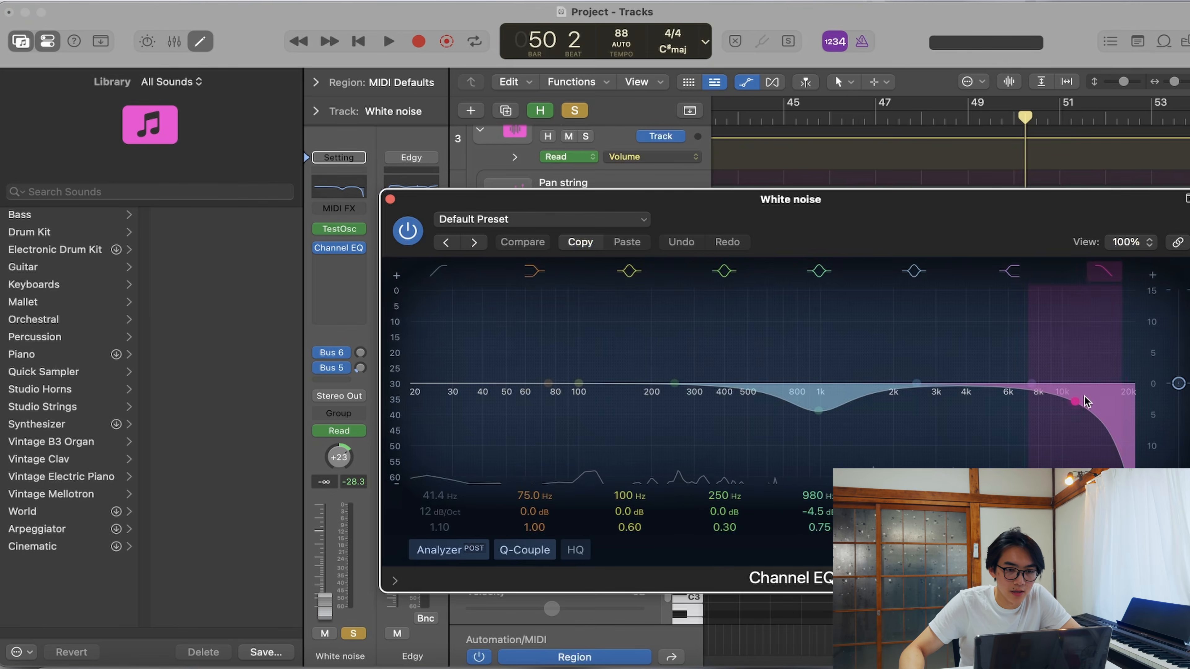
click(389, 199)
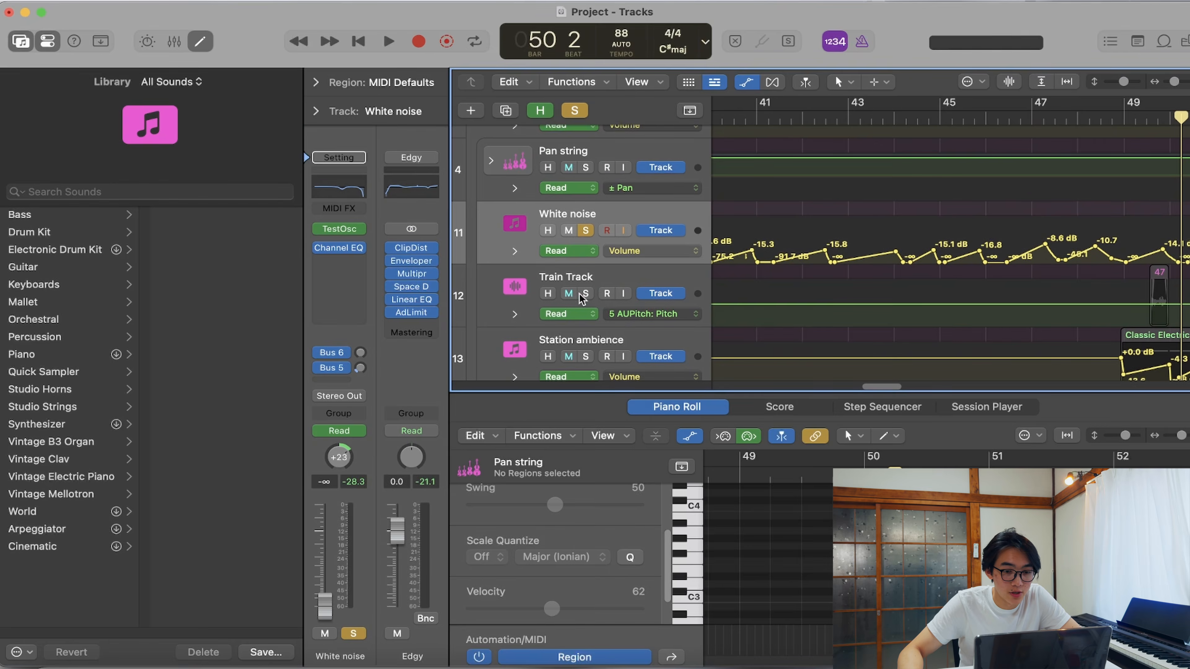
- Solo the Train Track and play its sampled regions
click(585, 293)
key(space)
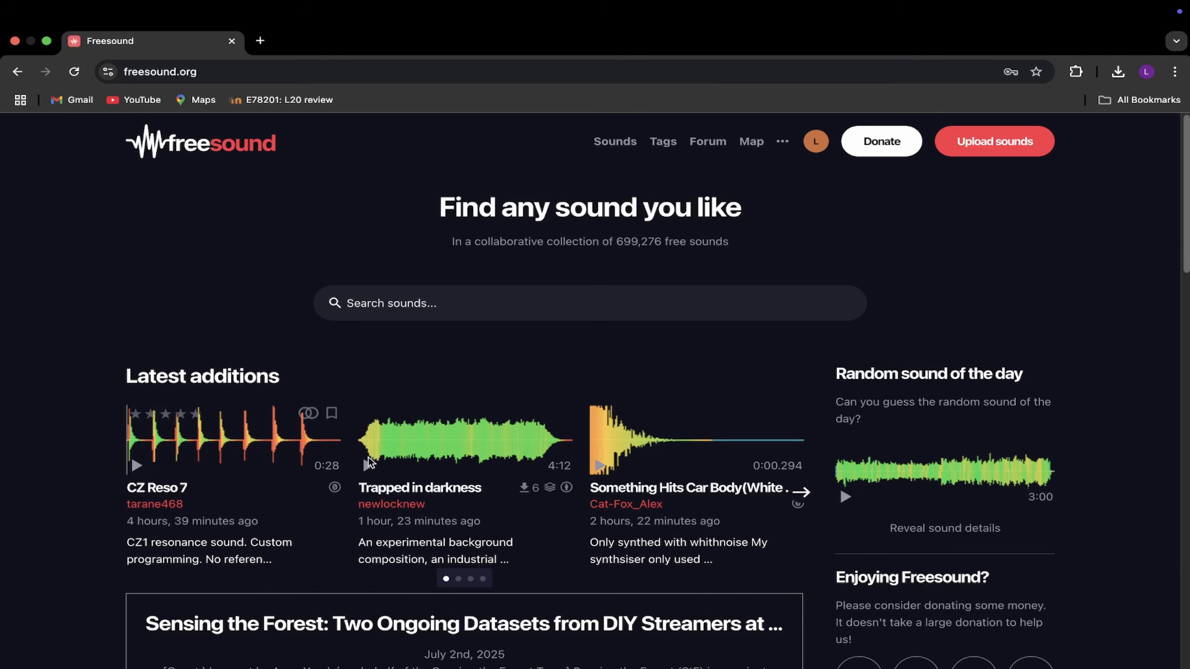
- Browse Freesound in the web browser and search for "train tracks"
scroll(479, 298, down, 15)
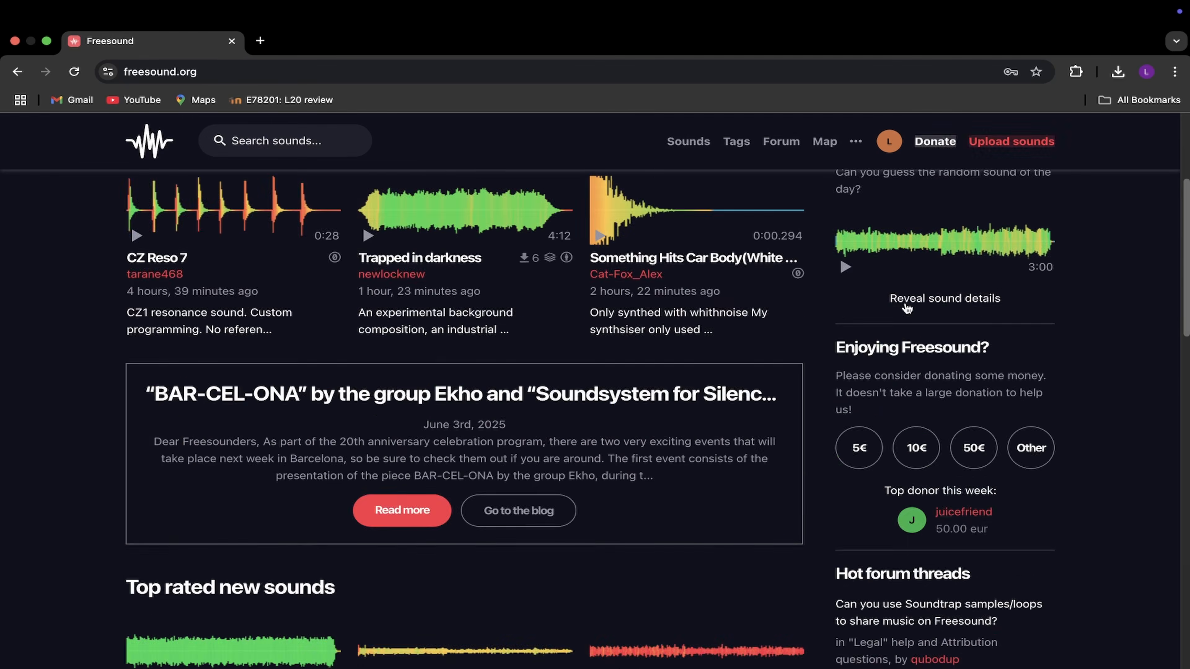
scroll(906, 307, down, 8)
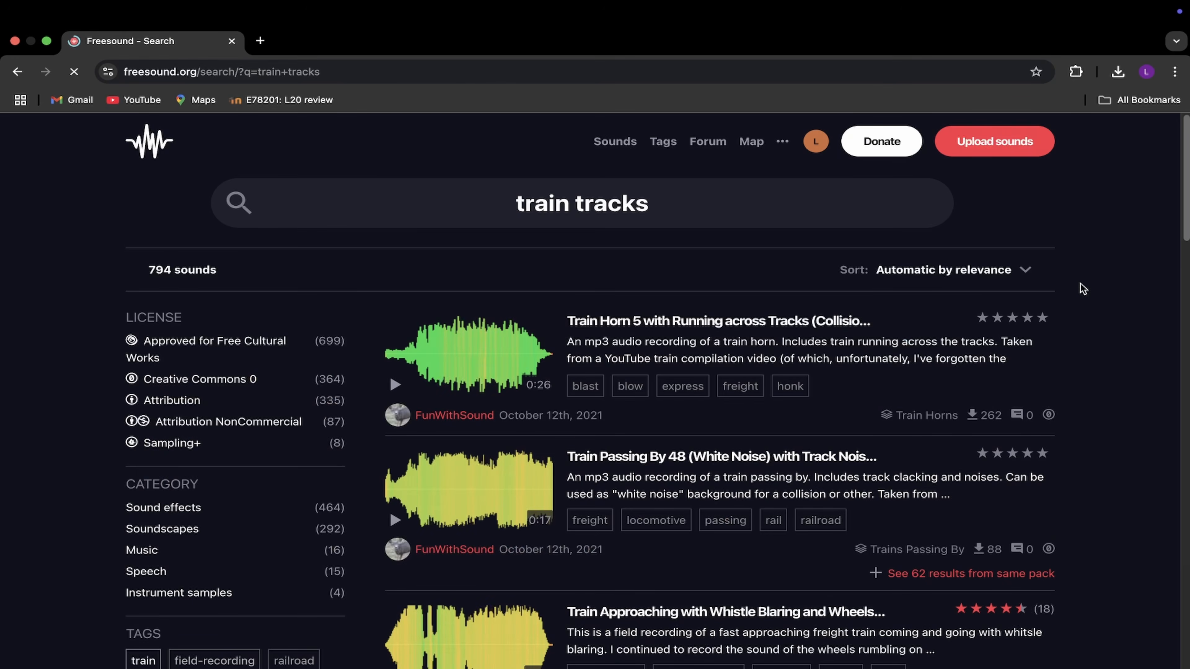
scroll(1080, 286, down, 5)
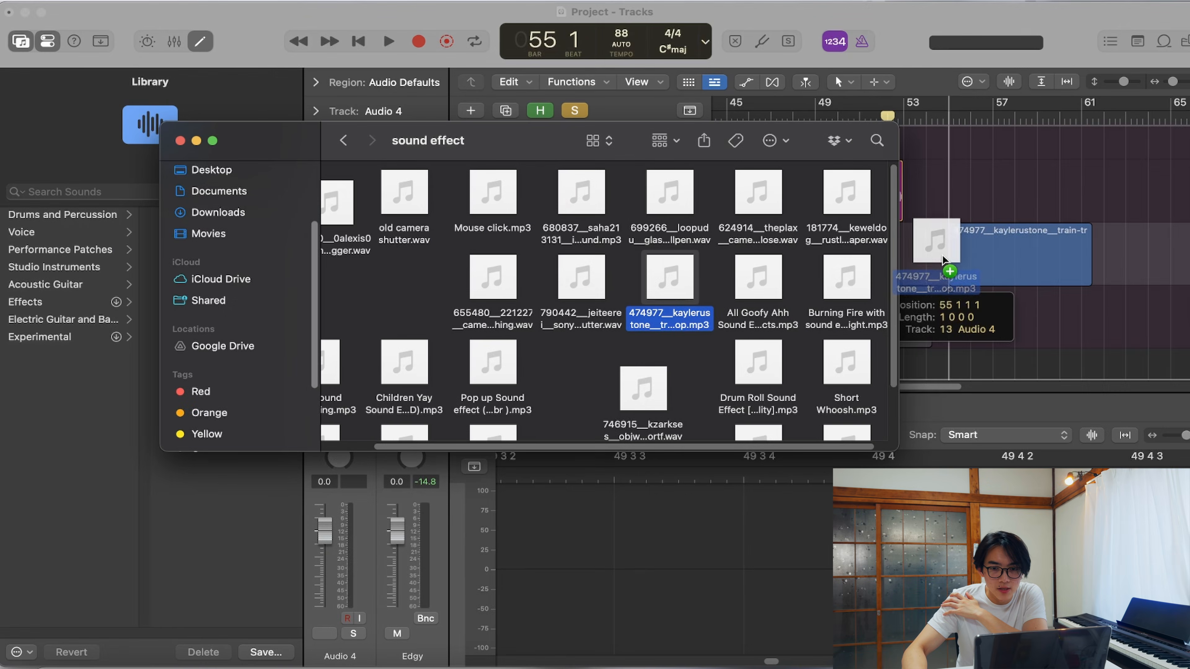
- Play the train-track-joints-slow-loop recording from bar 54 beat 4 and trim its region to a short slice
drag(935, 247, 937, 248)
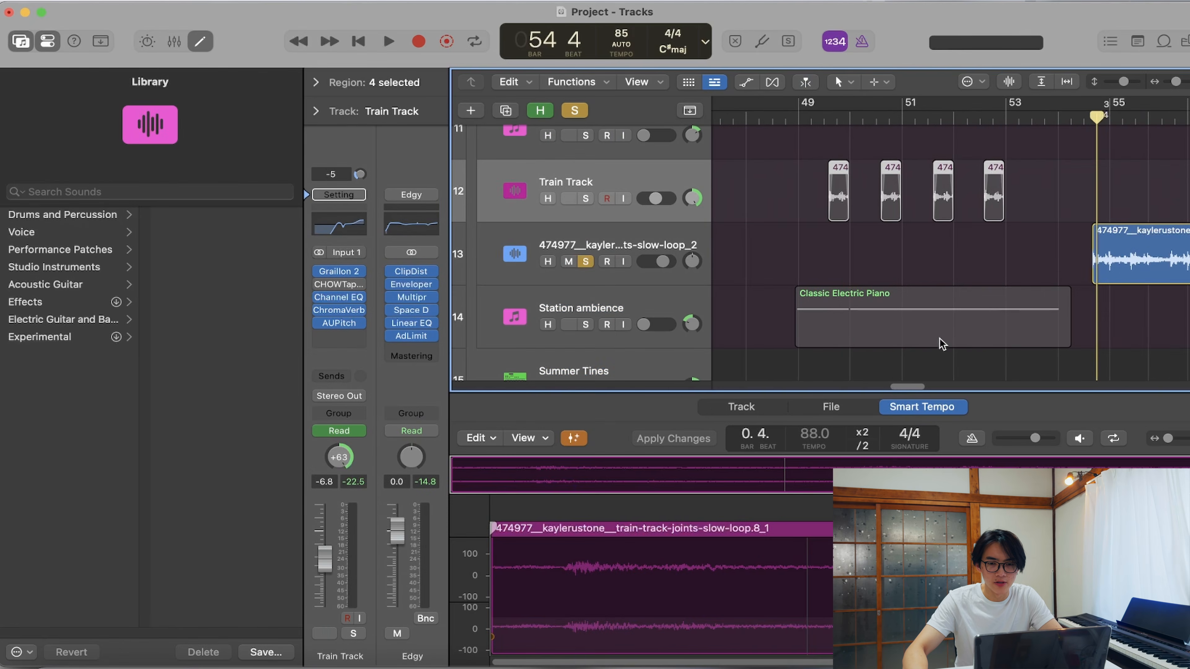
key(space)
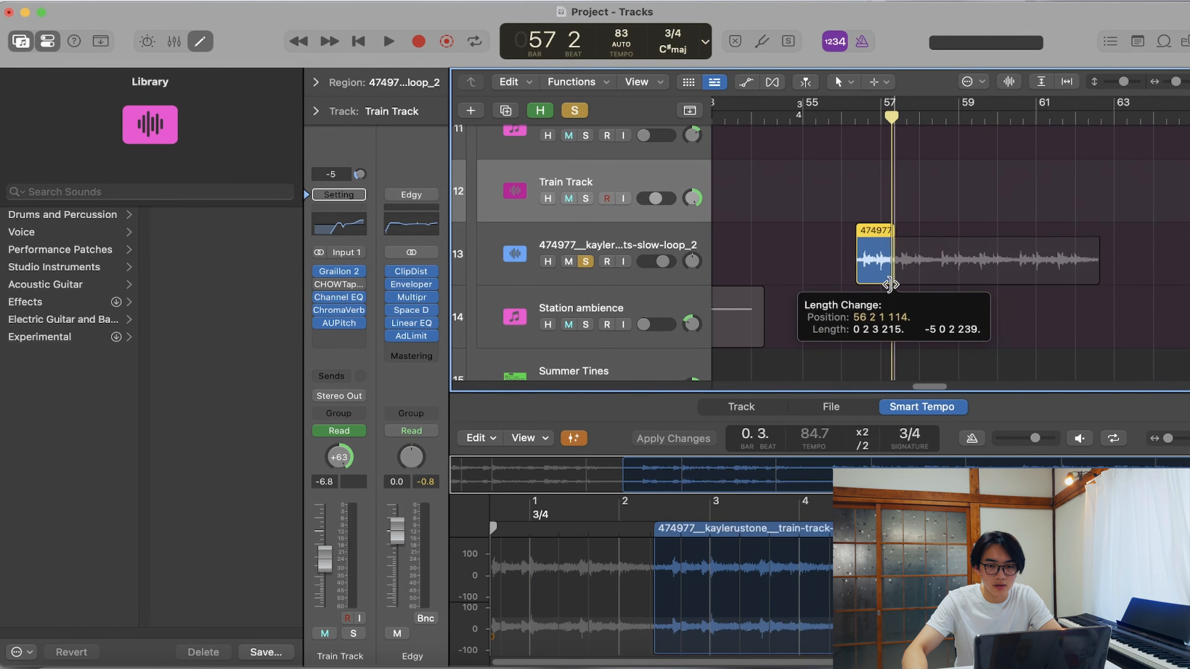
drag(892, 284, 889, 284)
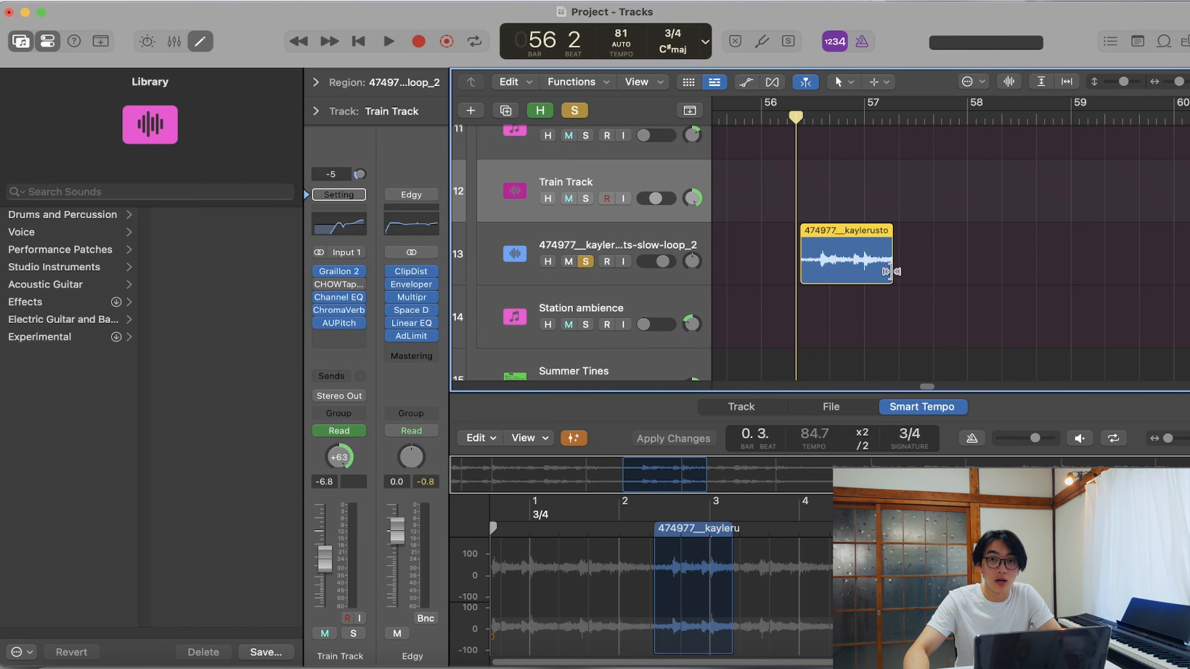
drag(890, 272, 863, 272)
- Play the soloed Train Track regions around bar 52 and inspect the Graillon 2 plug-in's settings
key(space)
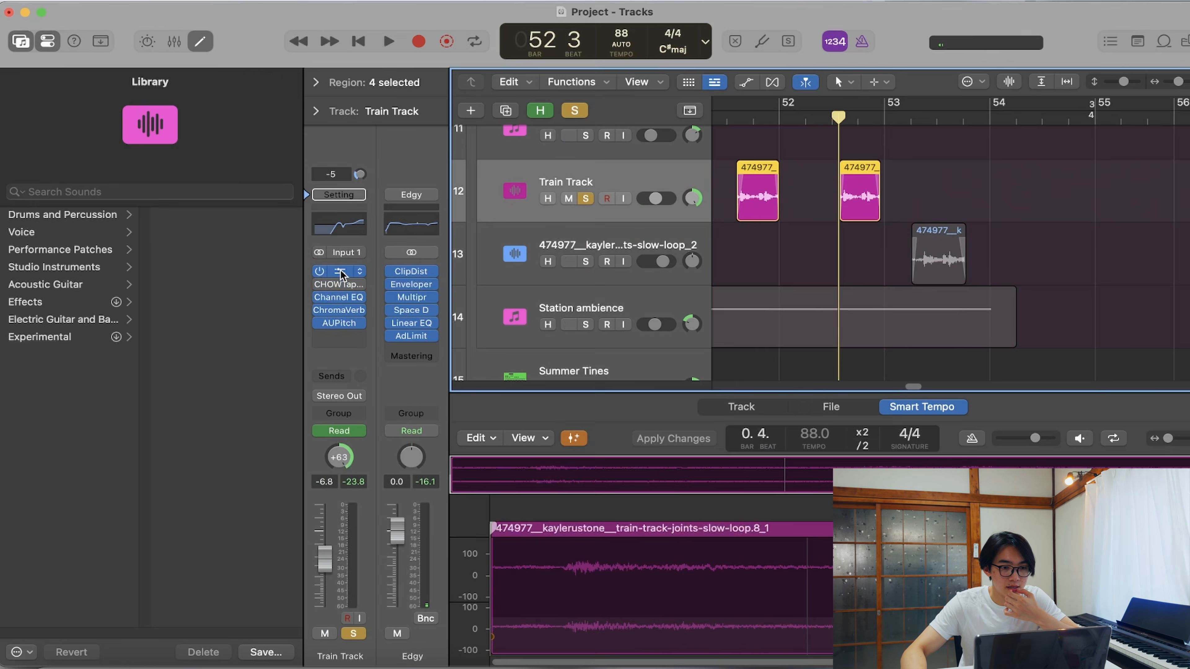
click(339, 272)
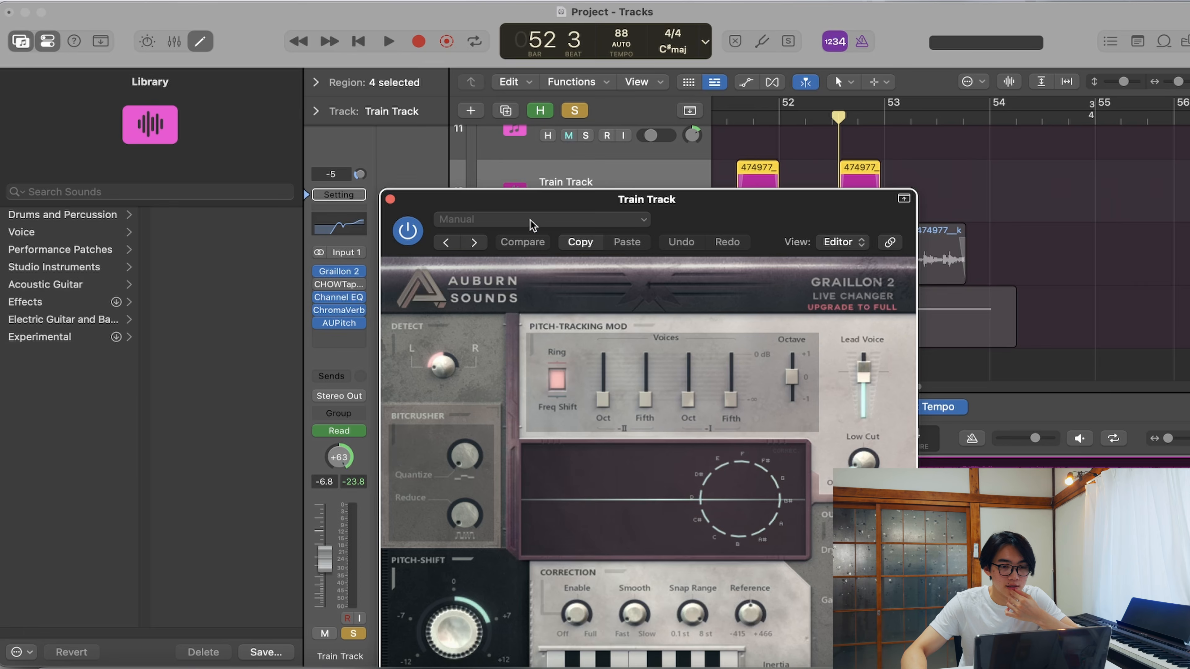
drag(580, 195, 502, 69)
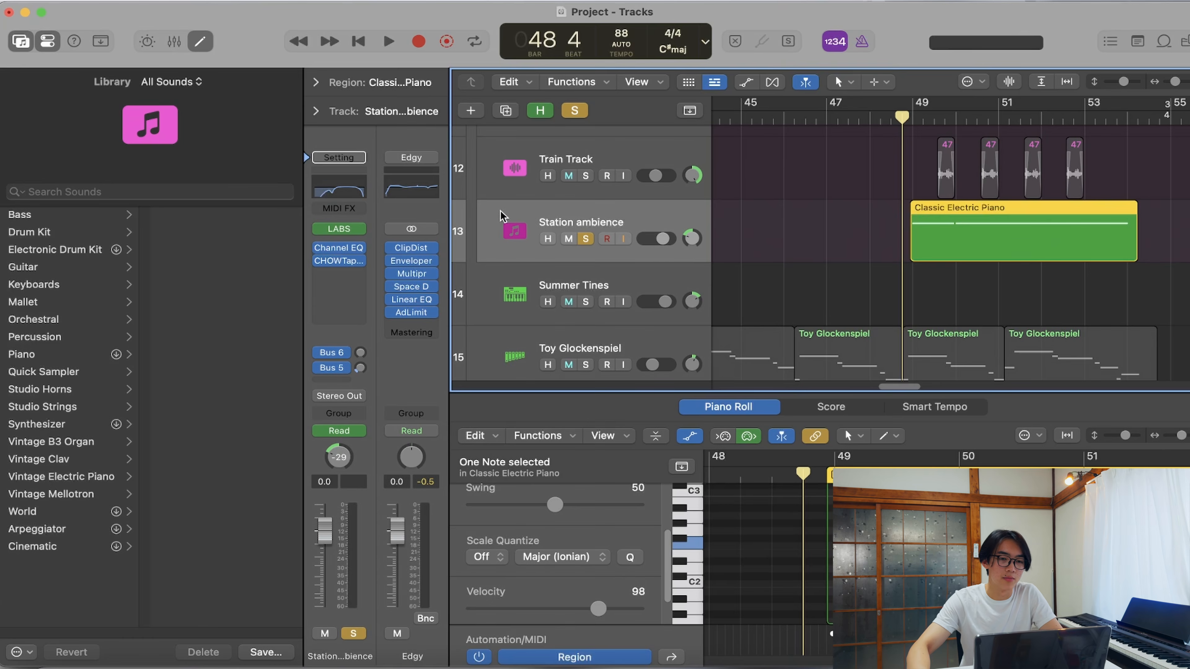
- Inspect the London Atmos pack in Station ambience's LABS instrument, play its region from just before bar 49, and deselect the region
click(338, 230)
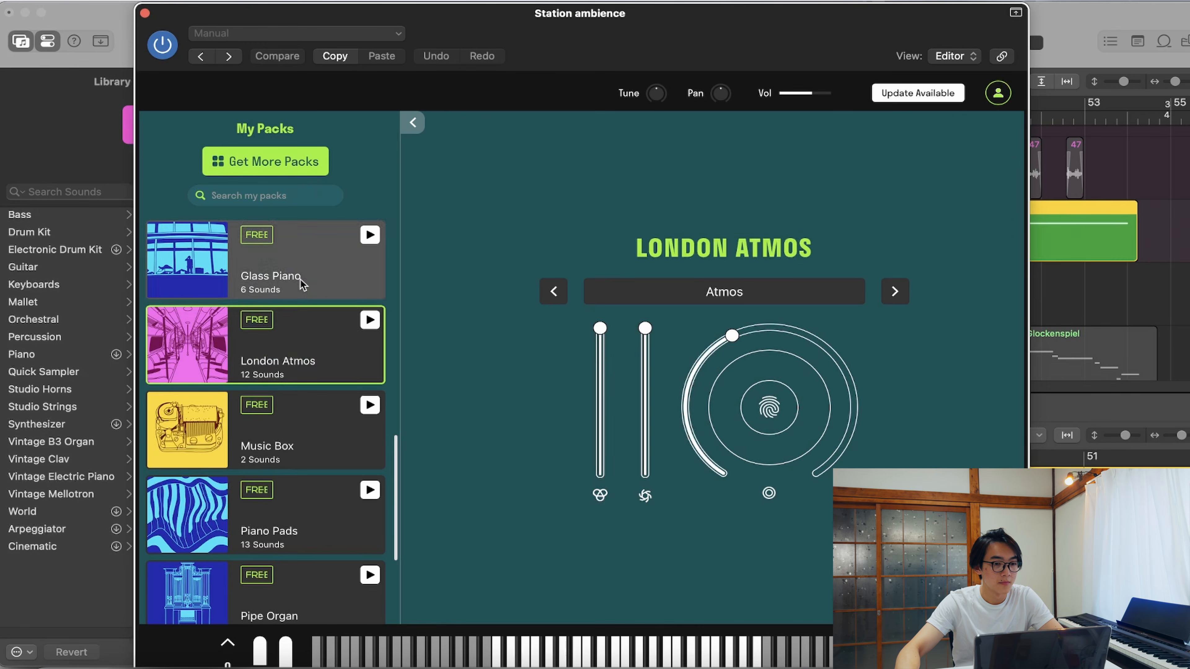
click(340, 330)
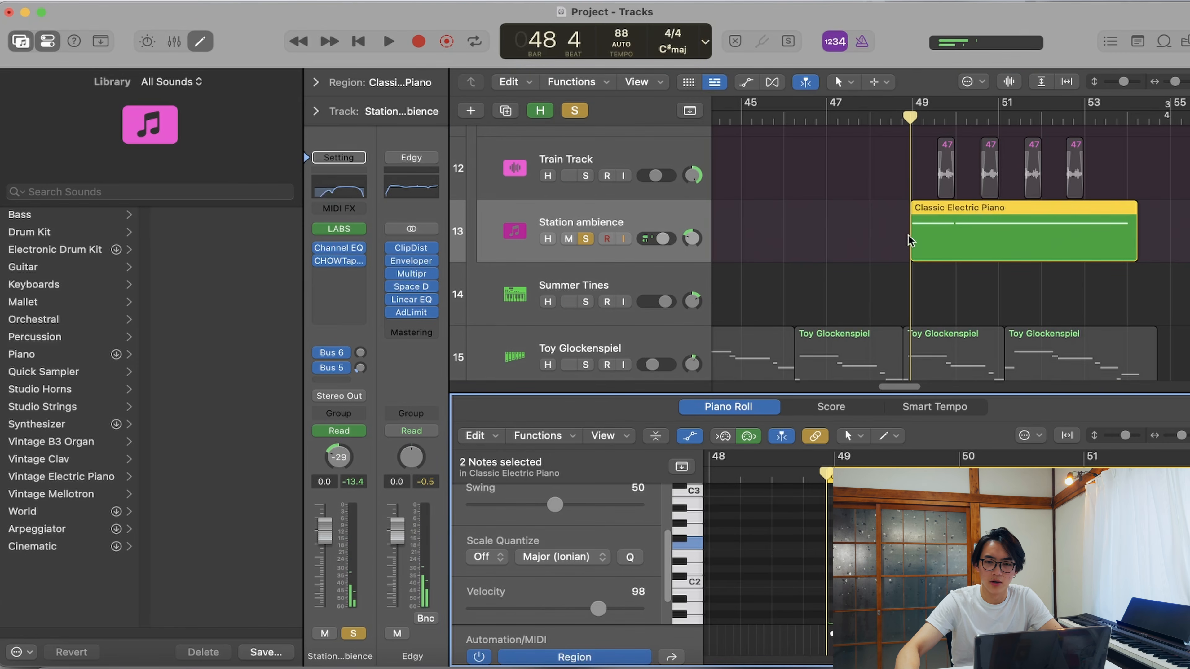
key(a)
click(942, 246)
click(808, 253)
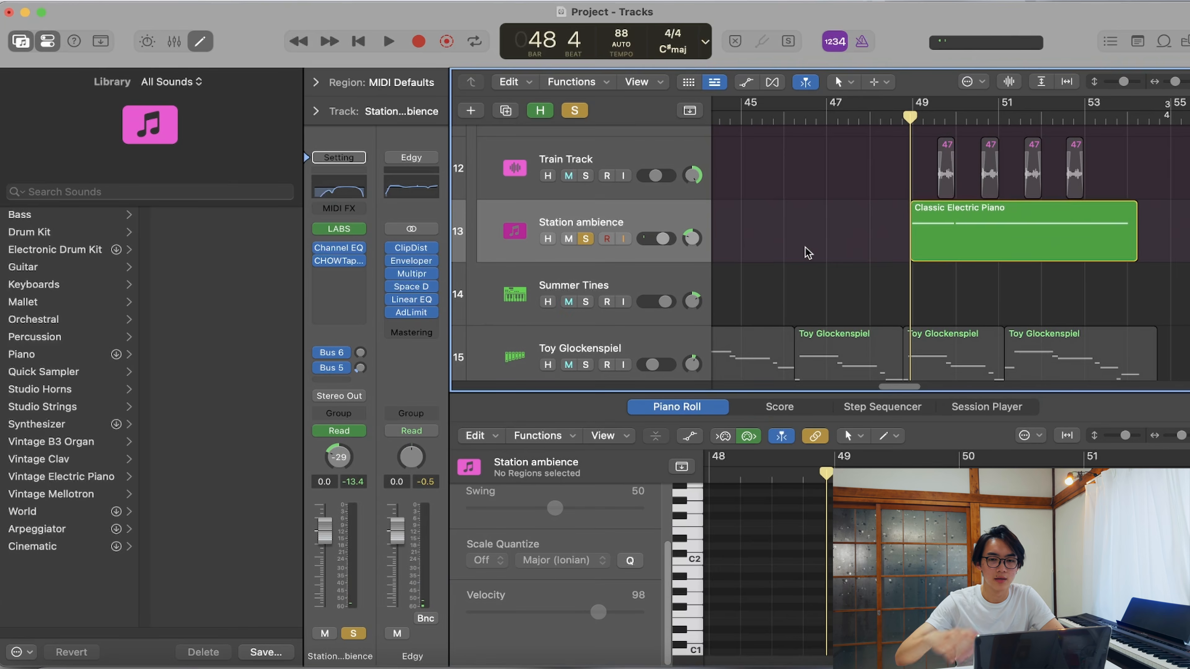
- Show track automation and play the soloed Station ambience region from just before bar 49, following its volume curve
key(a)
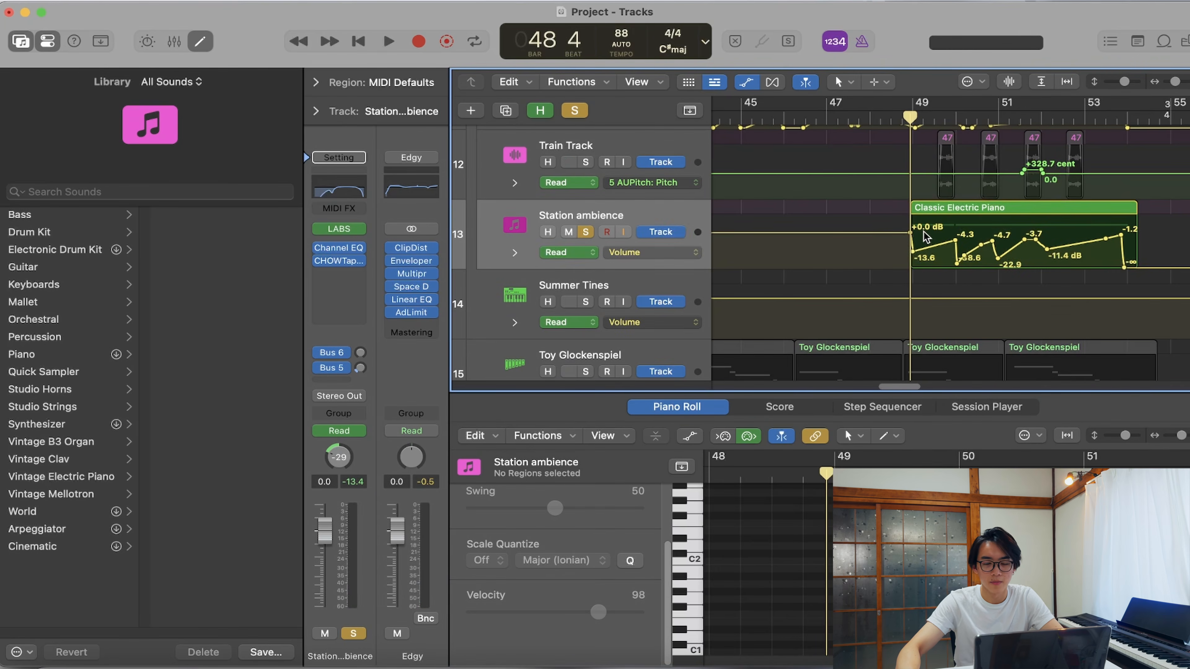
key(space)
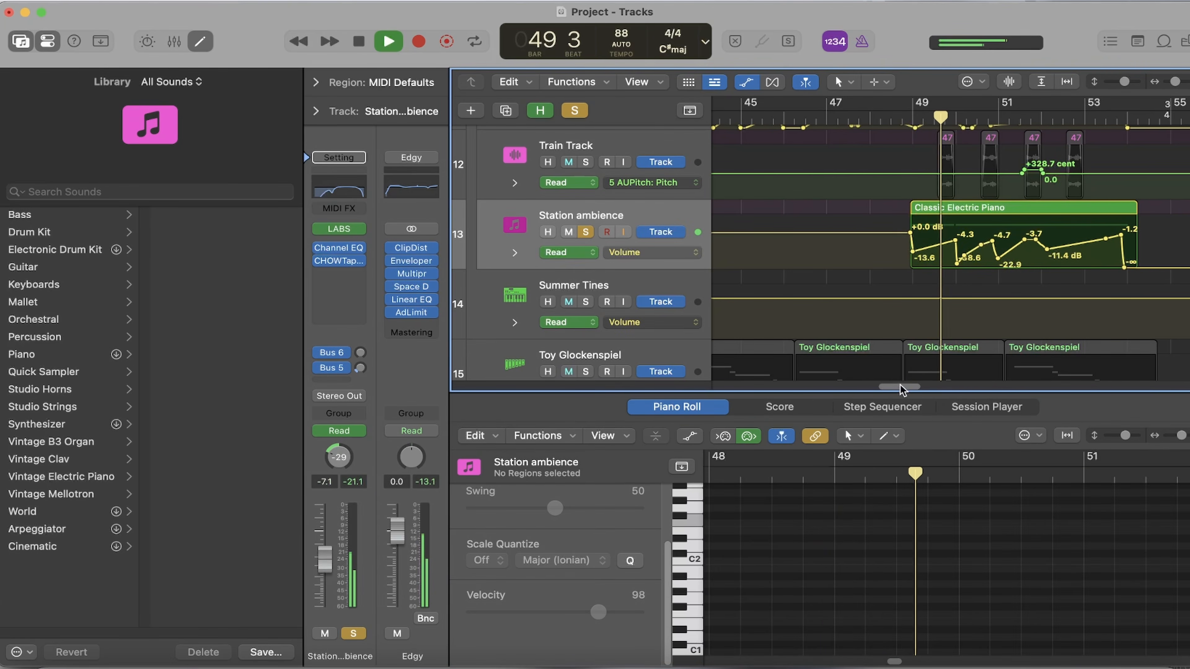
drag(901, 389, 908, 389)
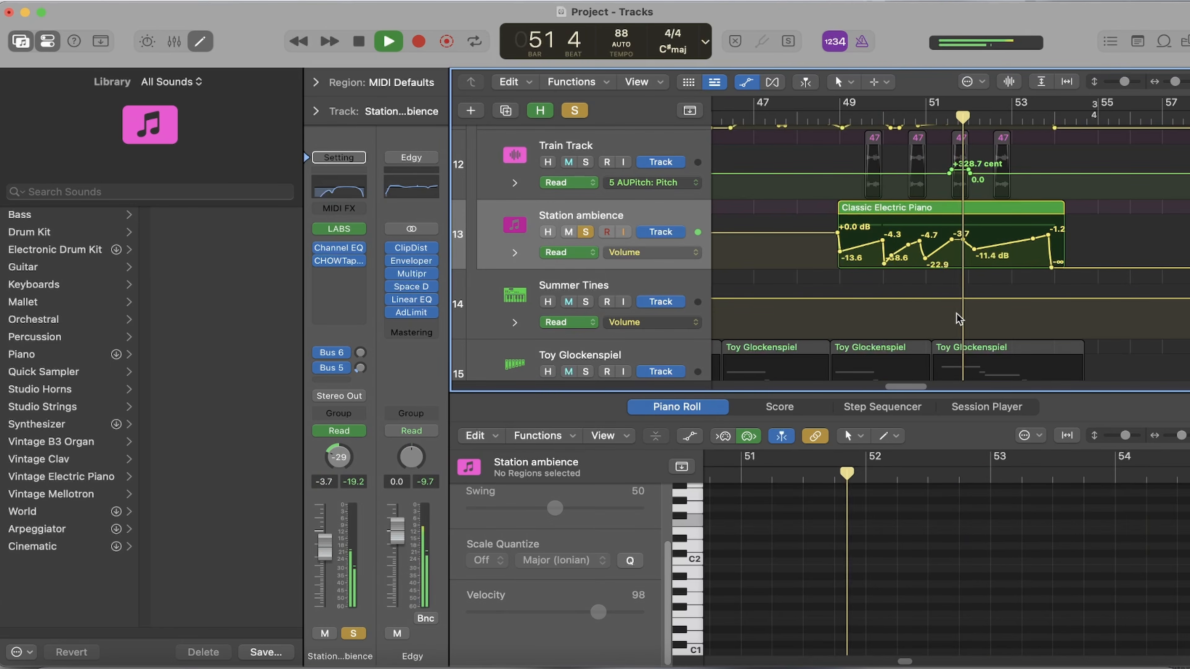
scroll(960, 320, up, 2)
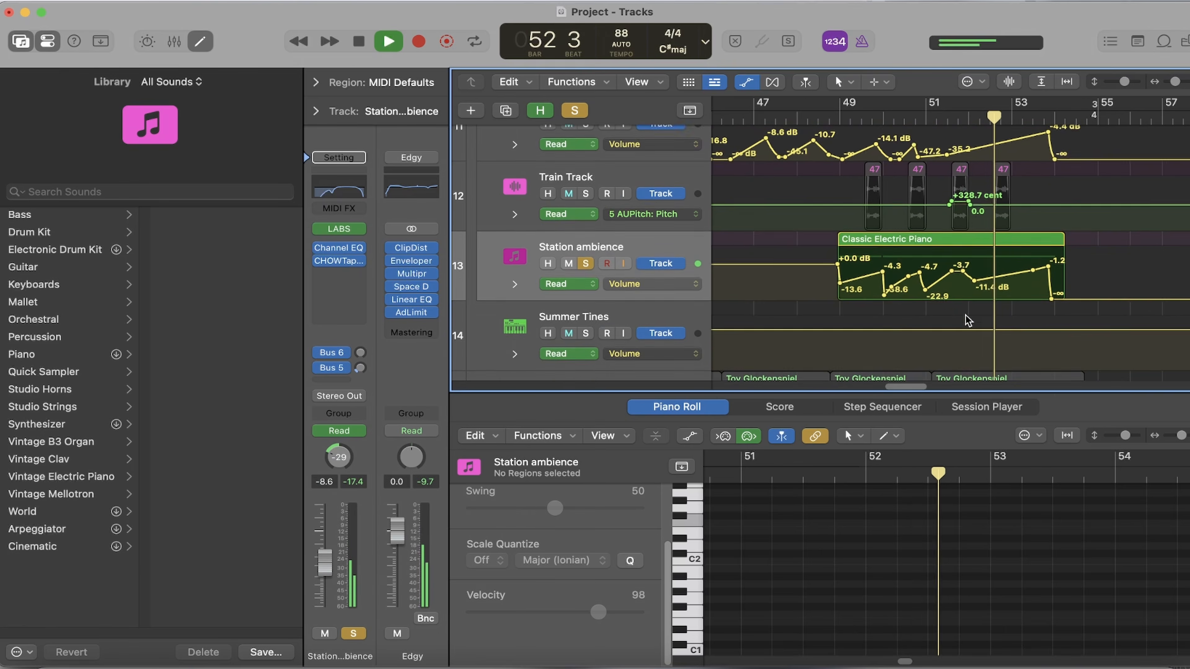
scroll(967, 321, up, 2)
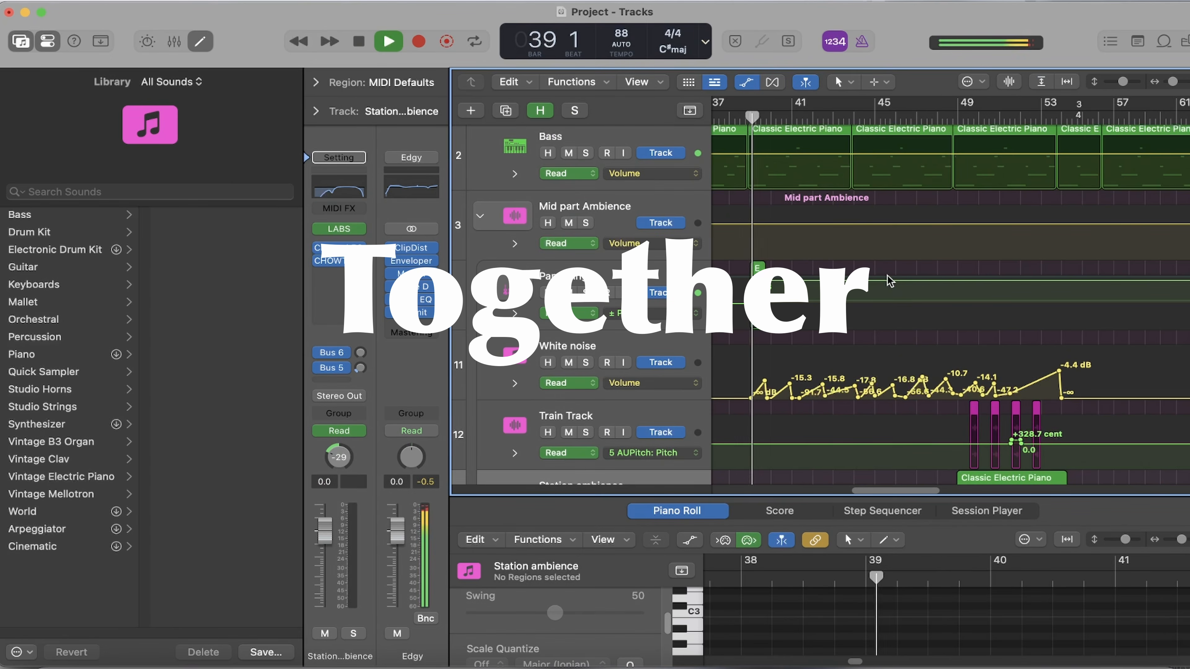
- Play the unsoloed arrangement from bar 39 and look through the automation of the Mid part Ambience tracks
scroll(948, 270, down, 2)
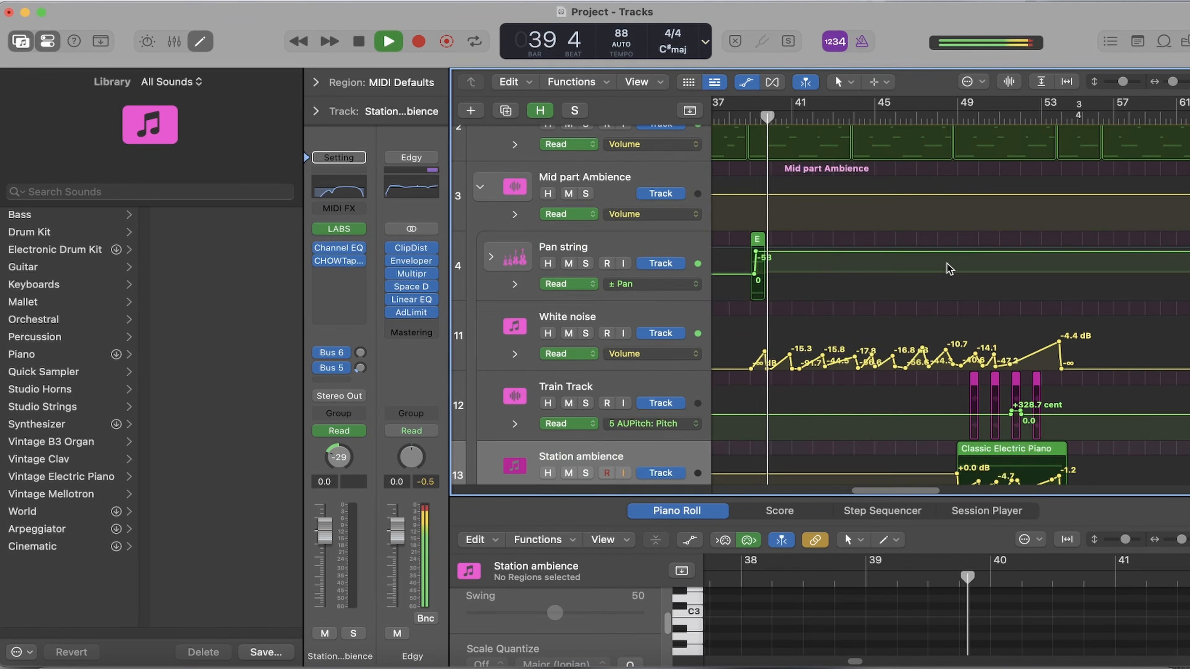
scroll(949, 269, down, 6)
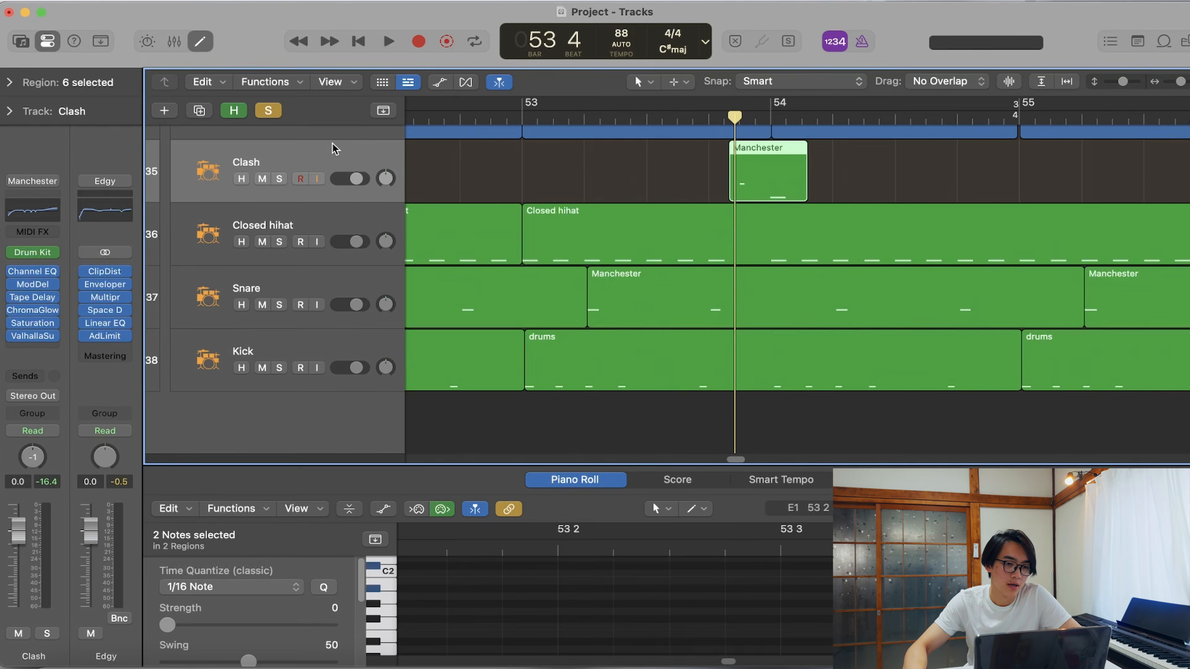
- Play the Clash track's Manchester region from bar 53 beat 4 and inspect its two notes in the Piano Roll
key(y)
key(y)
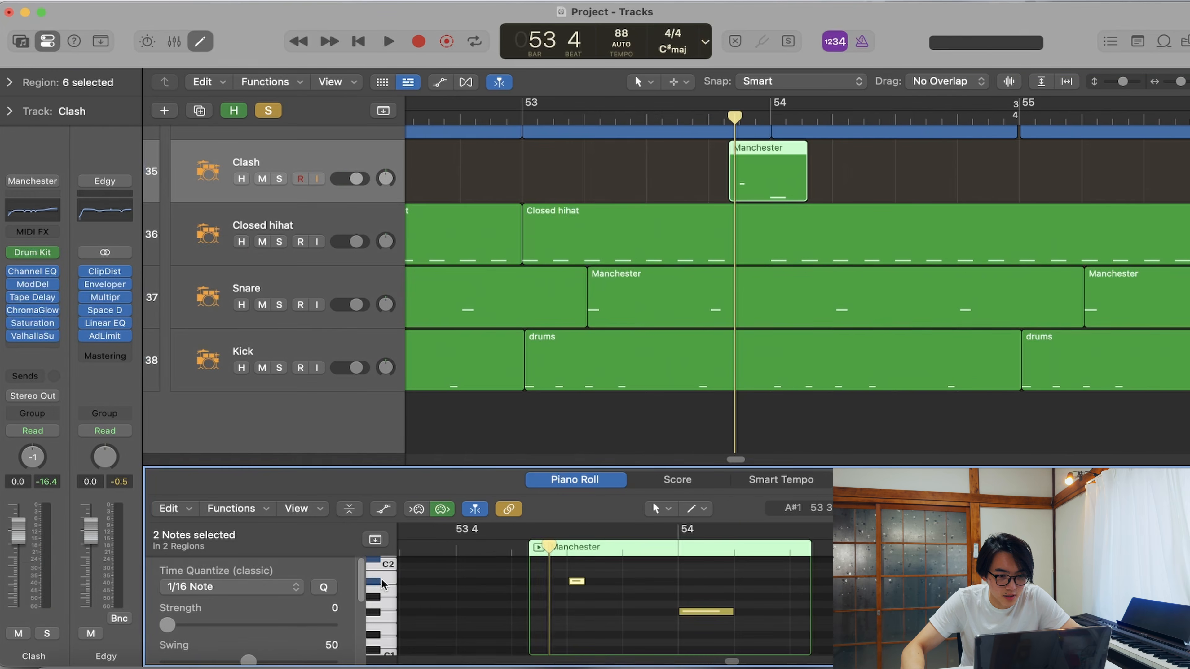
key(space)
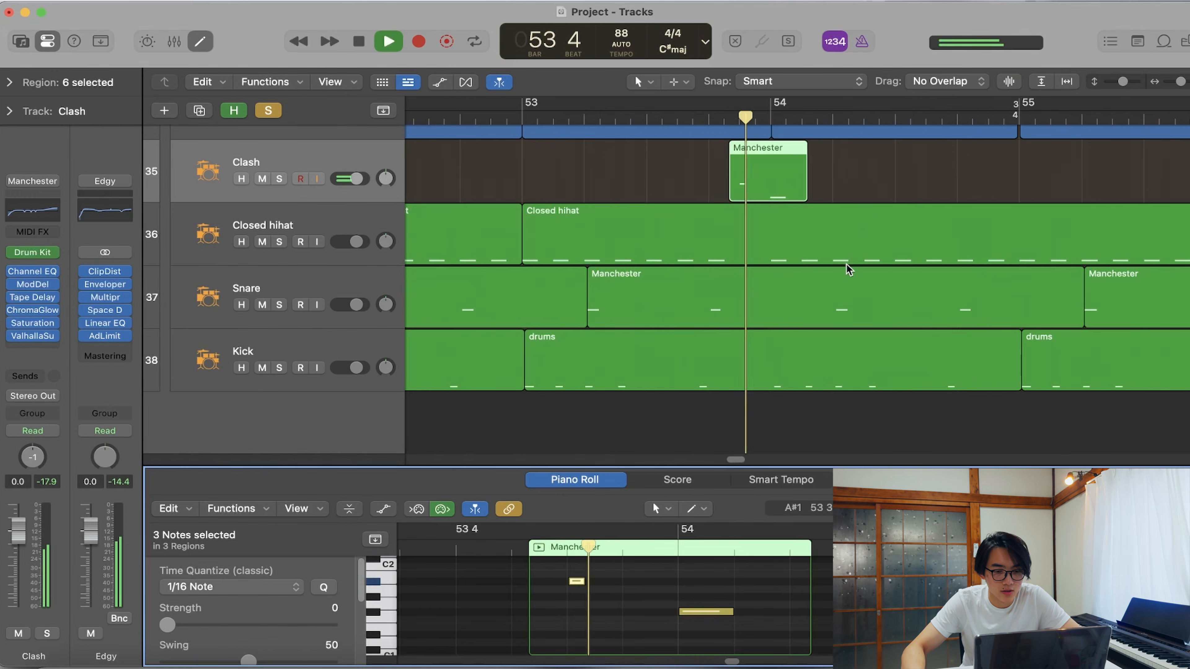
key(space)
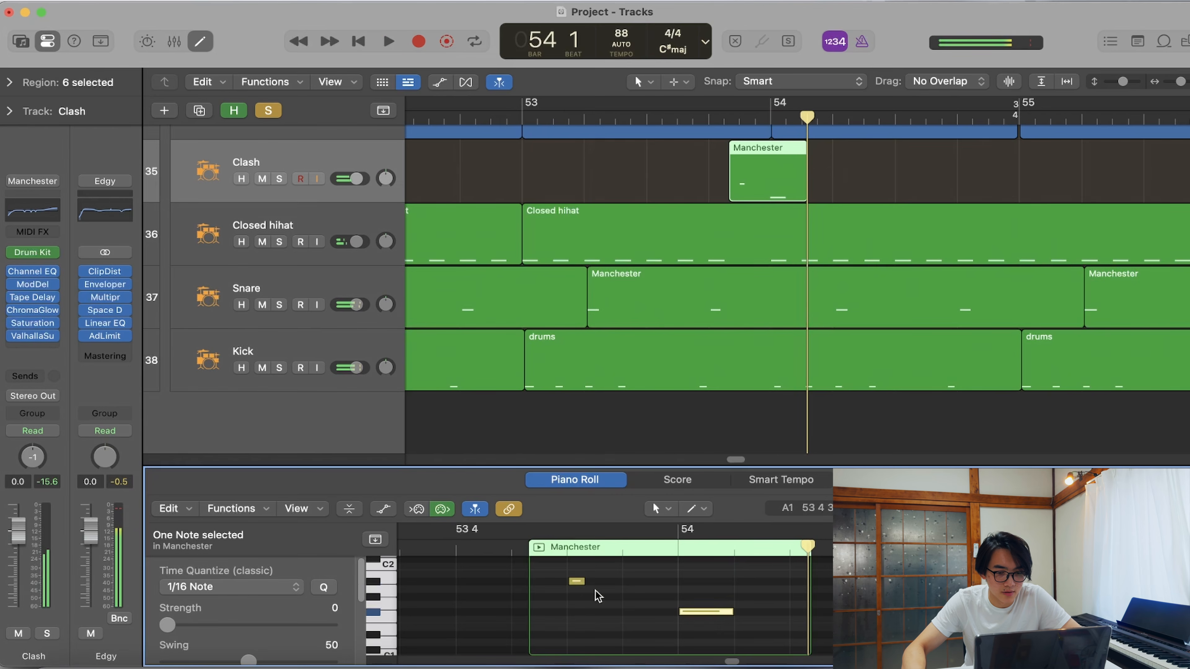
click(575, 583)
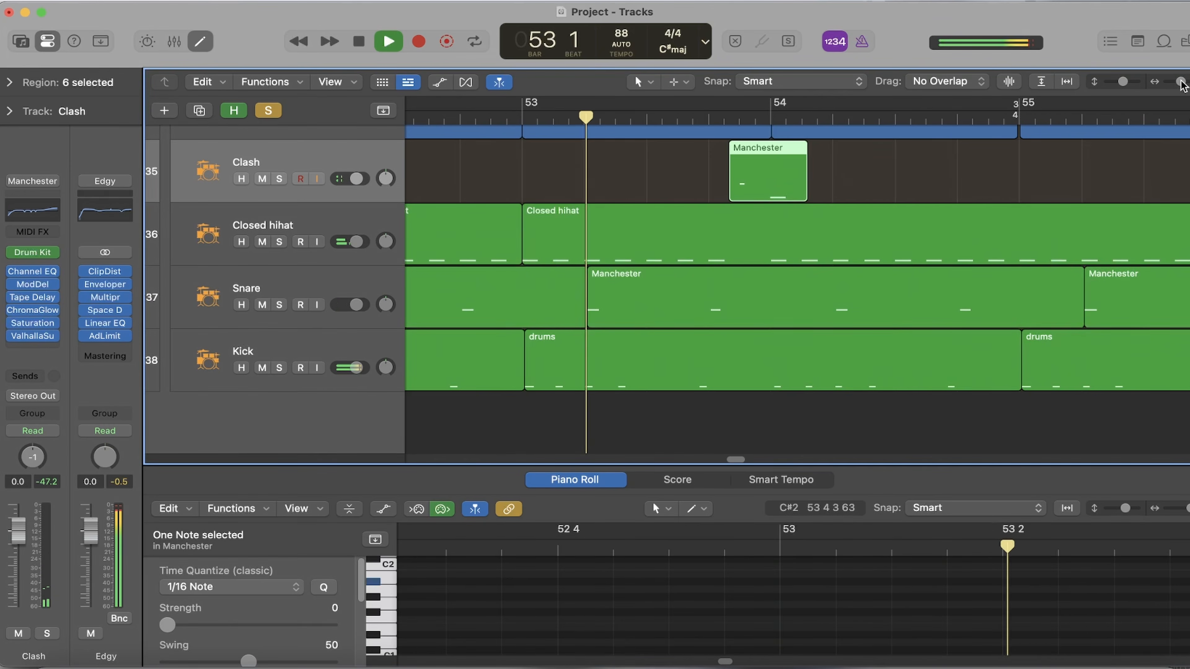
drag(1182, 83, 1178, 83)
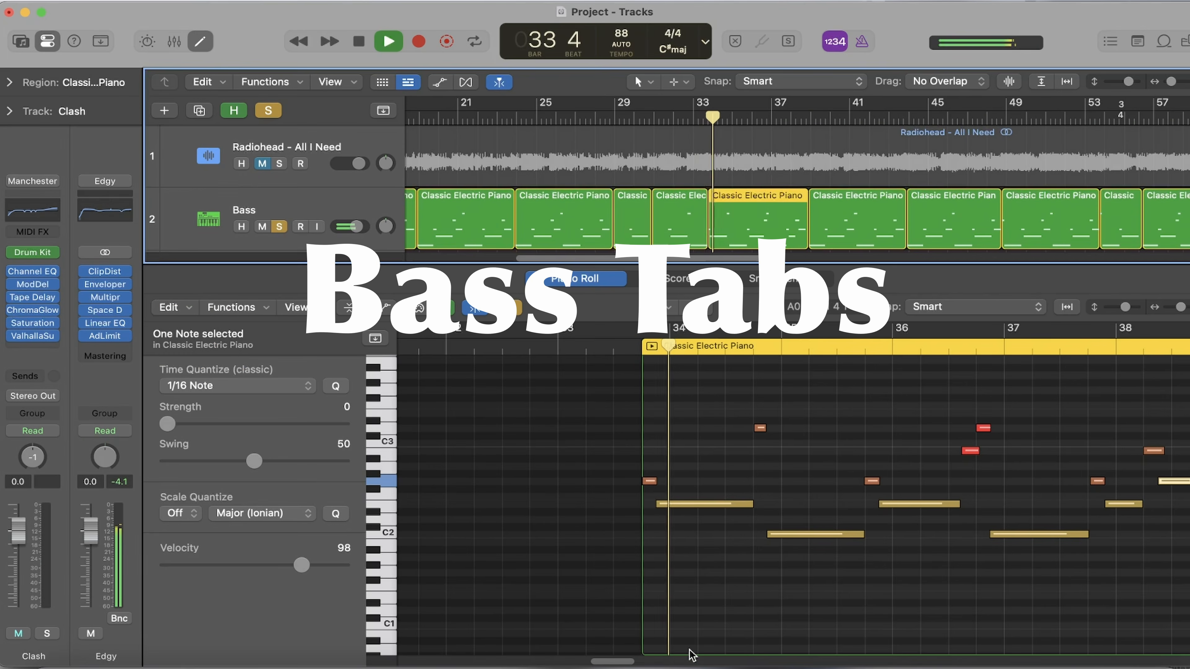
- Follow the soloed Bass region's notes in the Piano Roll up to bar 38 and stop playback
drag(616, 662, 621, 662)
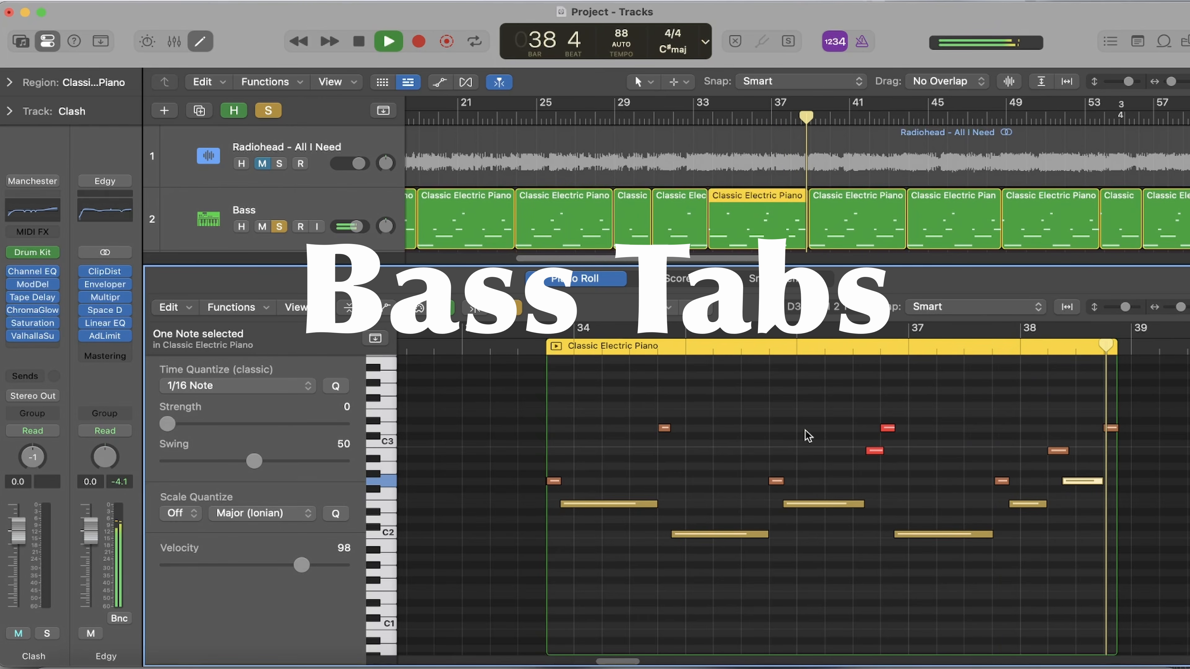
key(space)
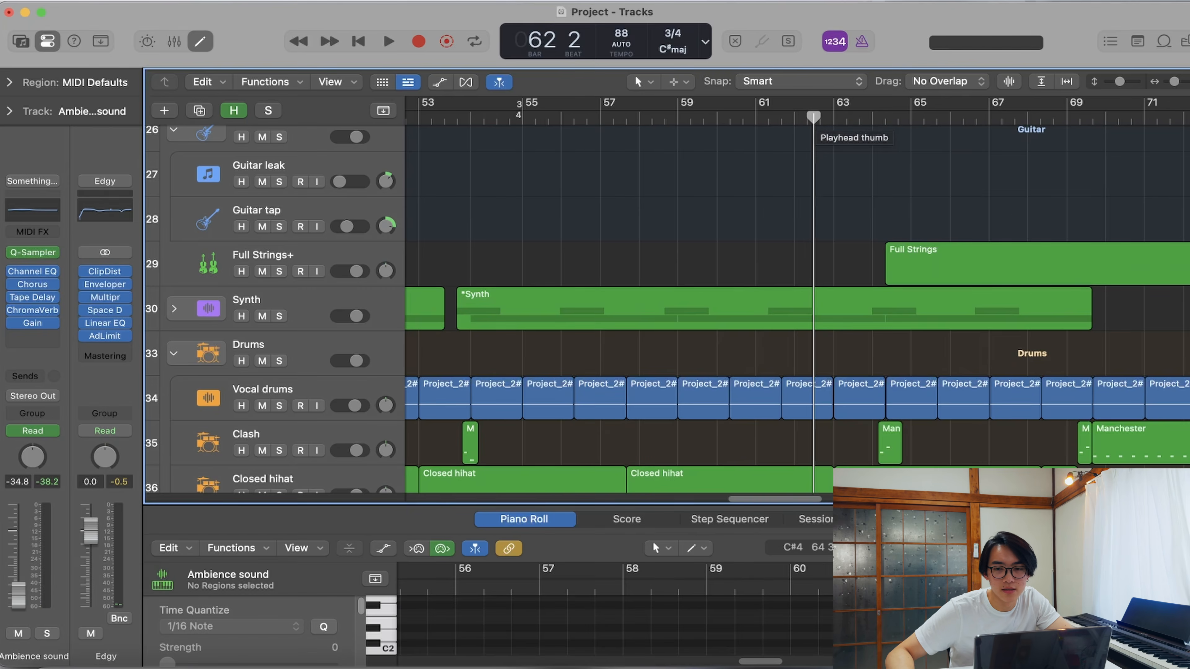
- Play the soloed Piano horn track around bar 64 and inspect its Light My Fire Organ preset in Analog Lab
key(space)
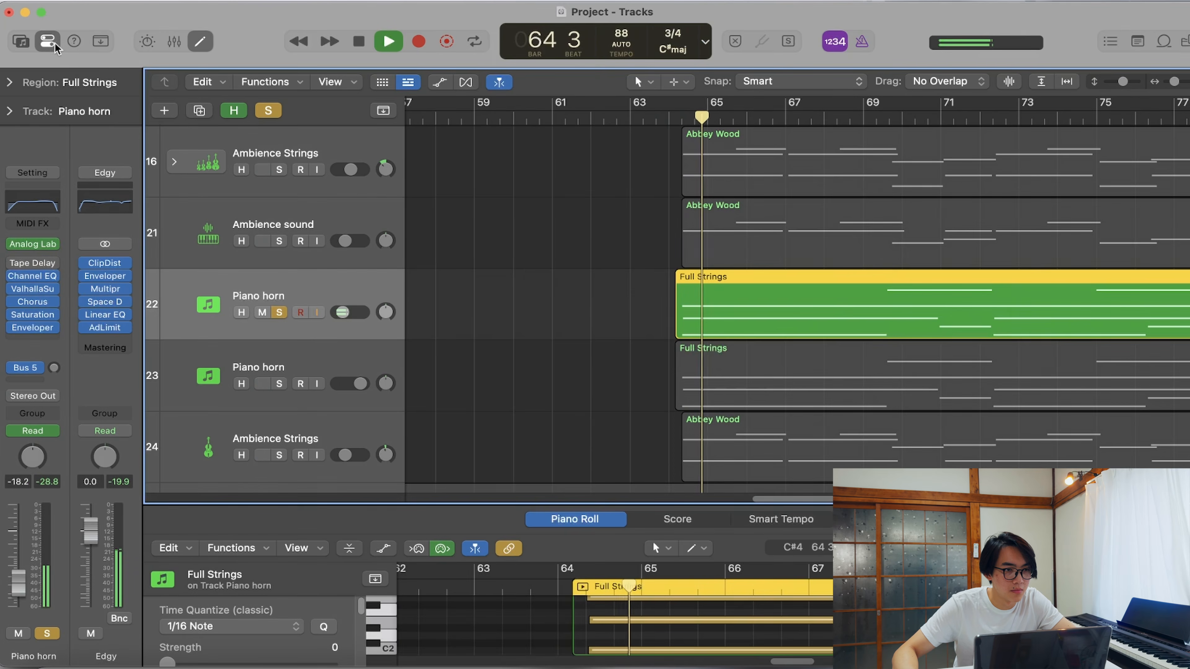
key(y)
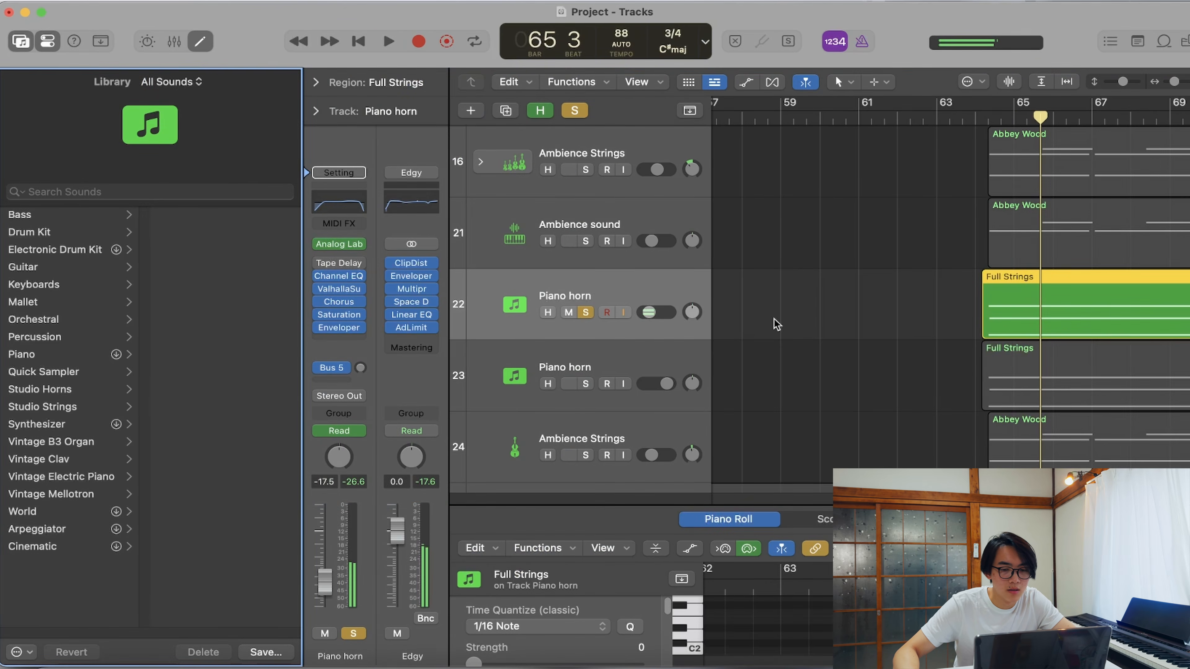
click(338, 244)
click(573, 95)
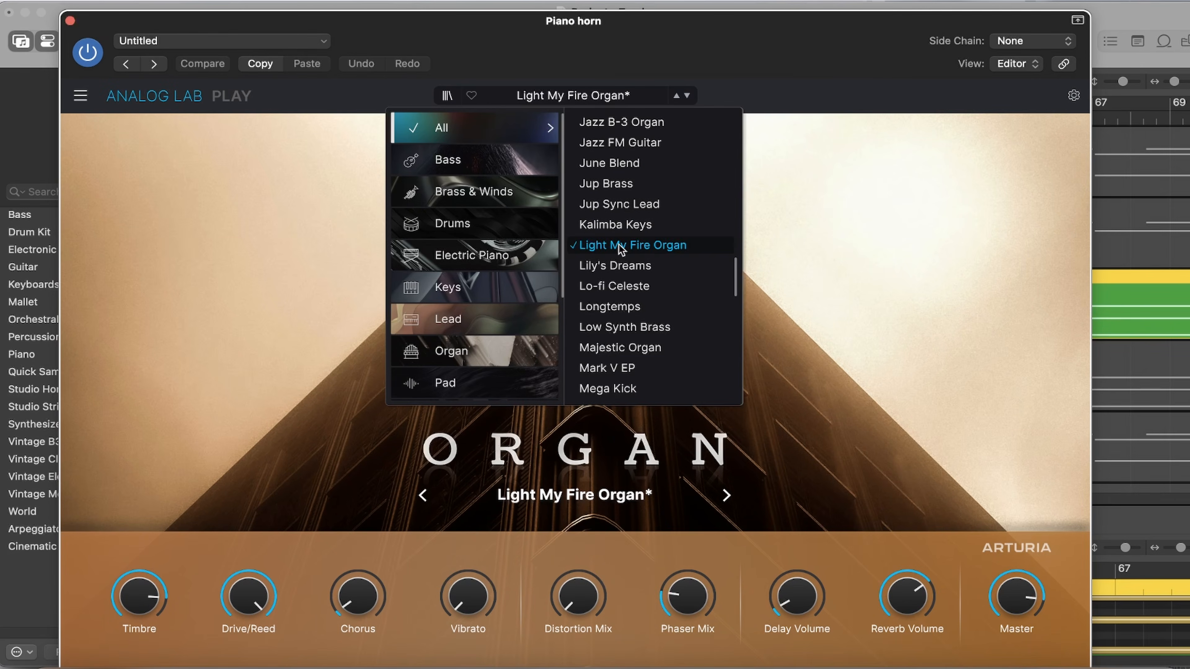
click(842, 248)
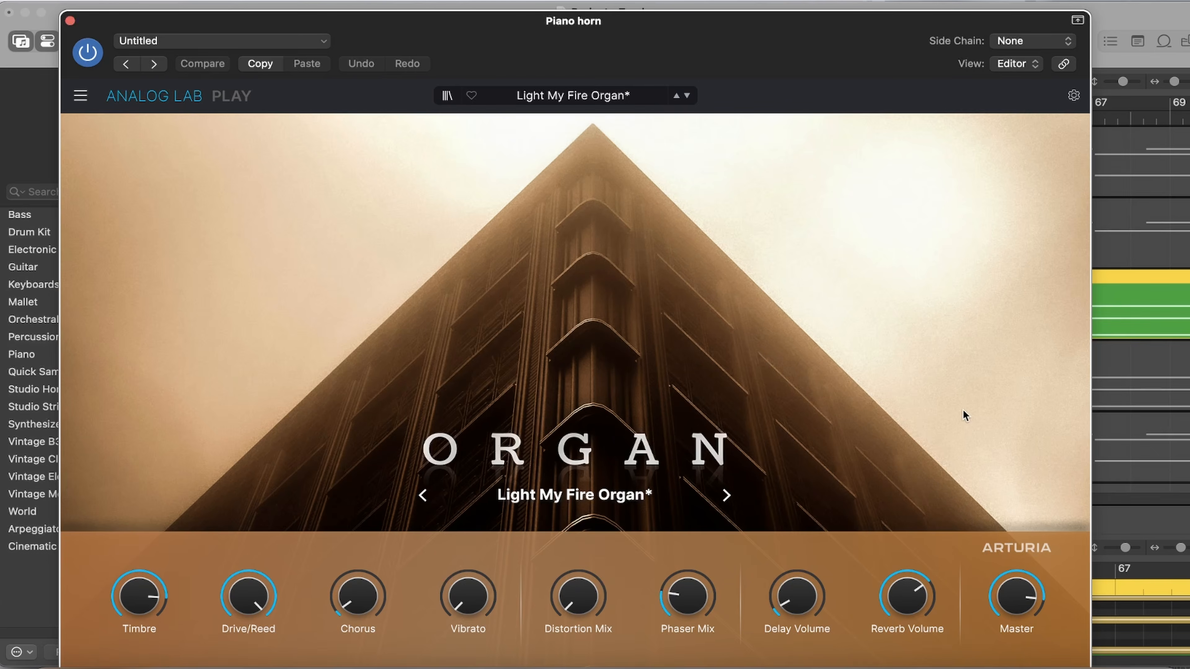
click(71, 22)
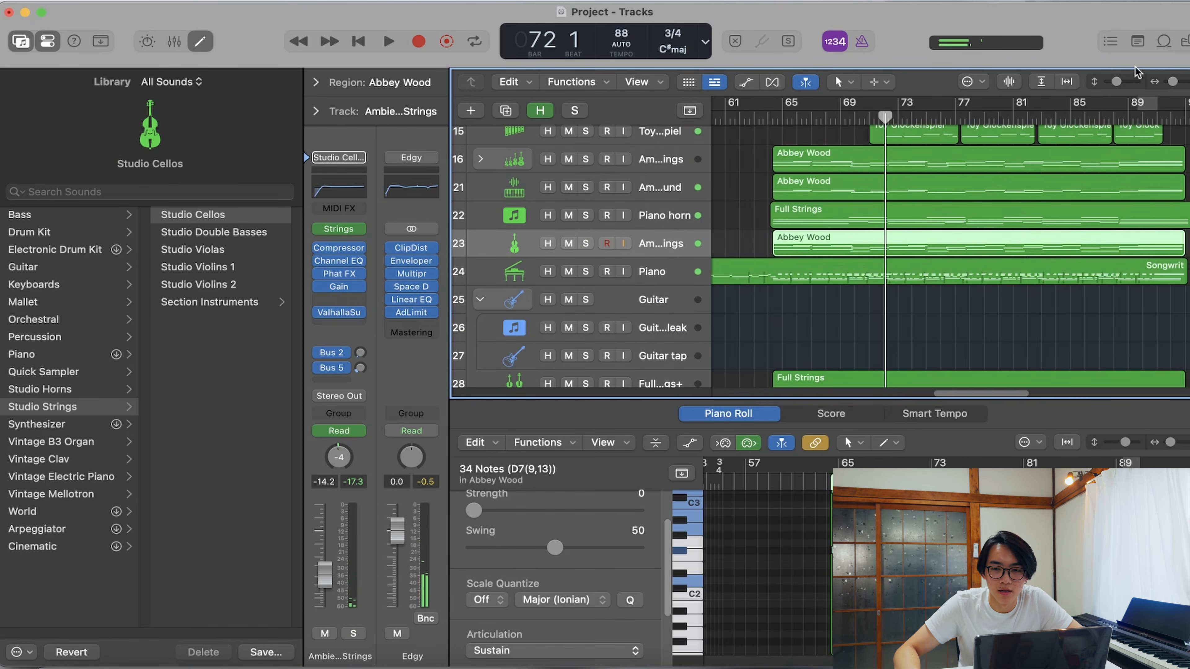
- Solo the Studio Cellos Ambience Strings track and play its Abbey Wood region from around bar 69 to 74
key(super+Down)
key(super+Down)
click(585, 349)
scroll(841, 274, down, 2)
key(space)
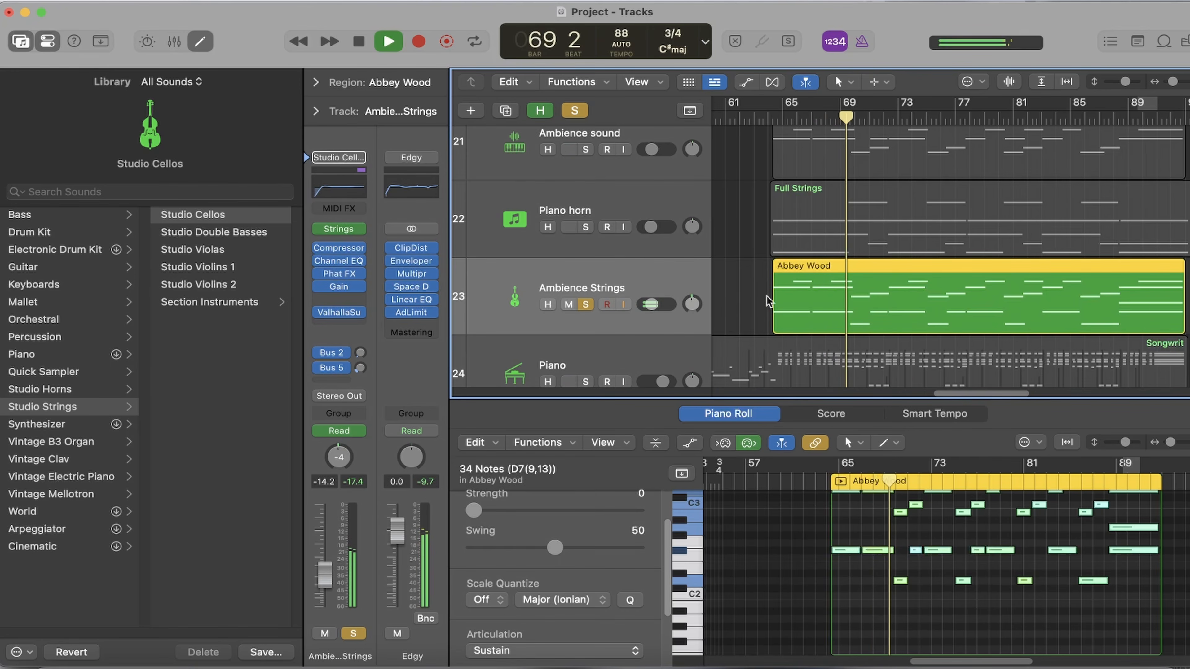
scroll(930, 561, up, 2)
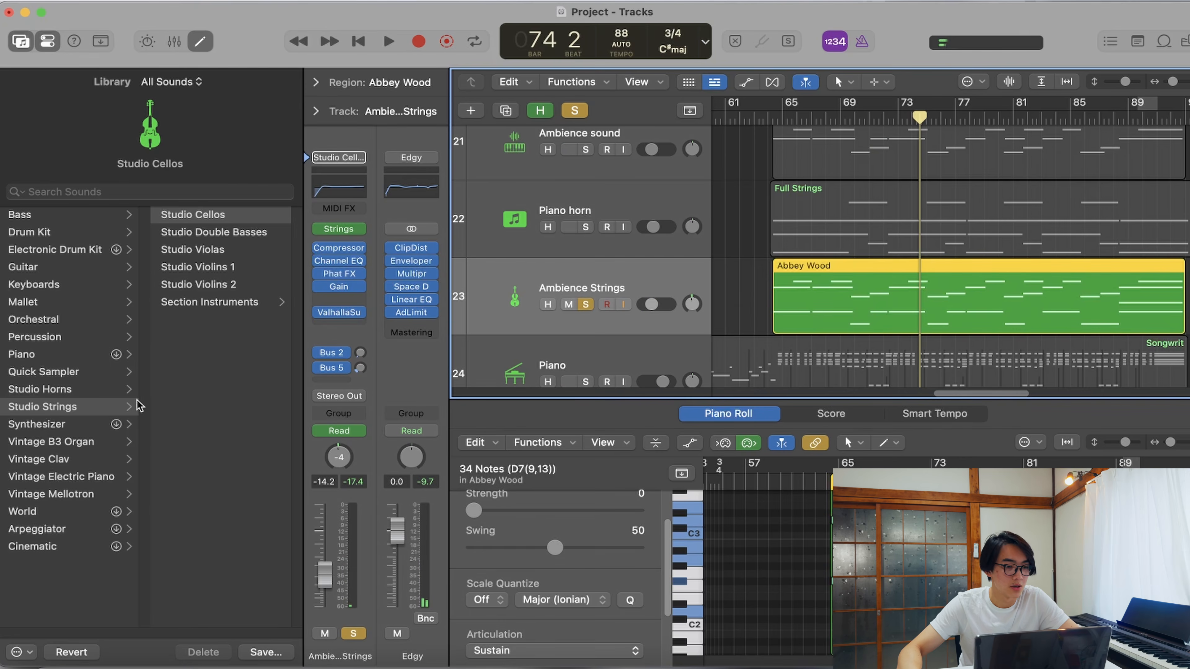
- Inspect the Studio Strings category in the Library and the Valhalla plug-in on the Studio Cellos Ambience Strings track
click(75, 408)
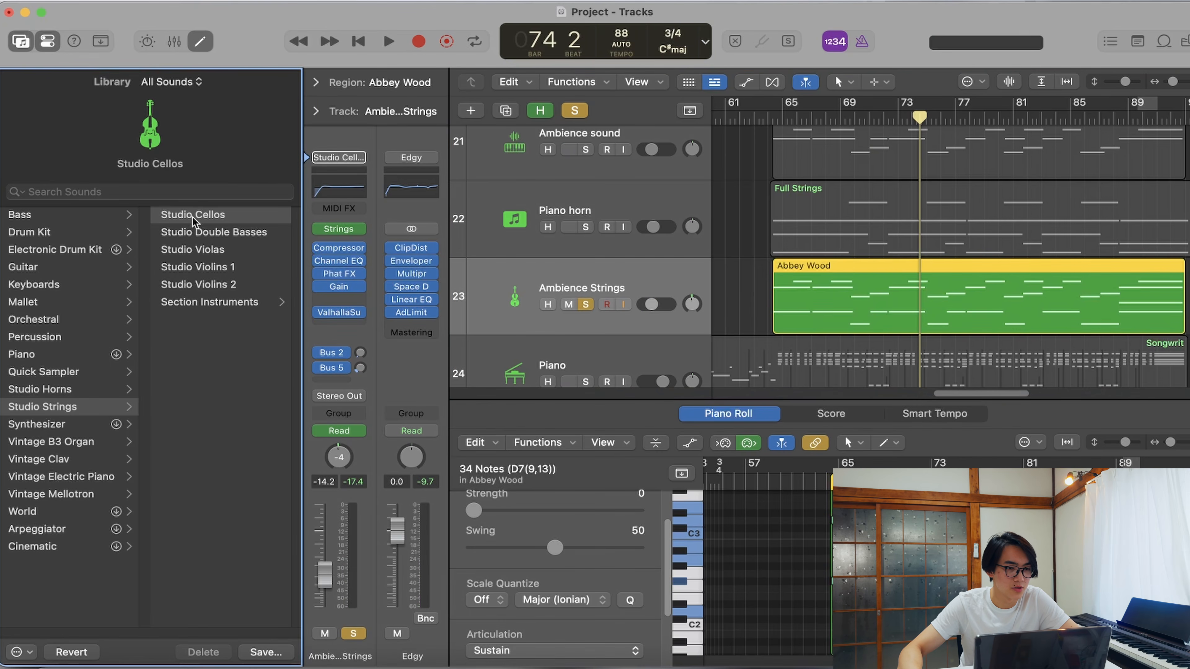
click(341, 314)
click(391, 201)
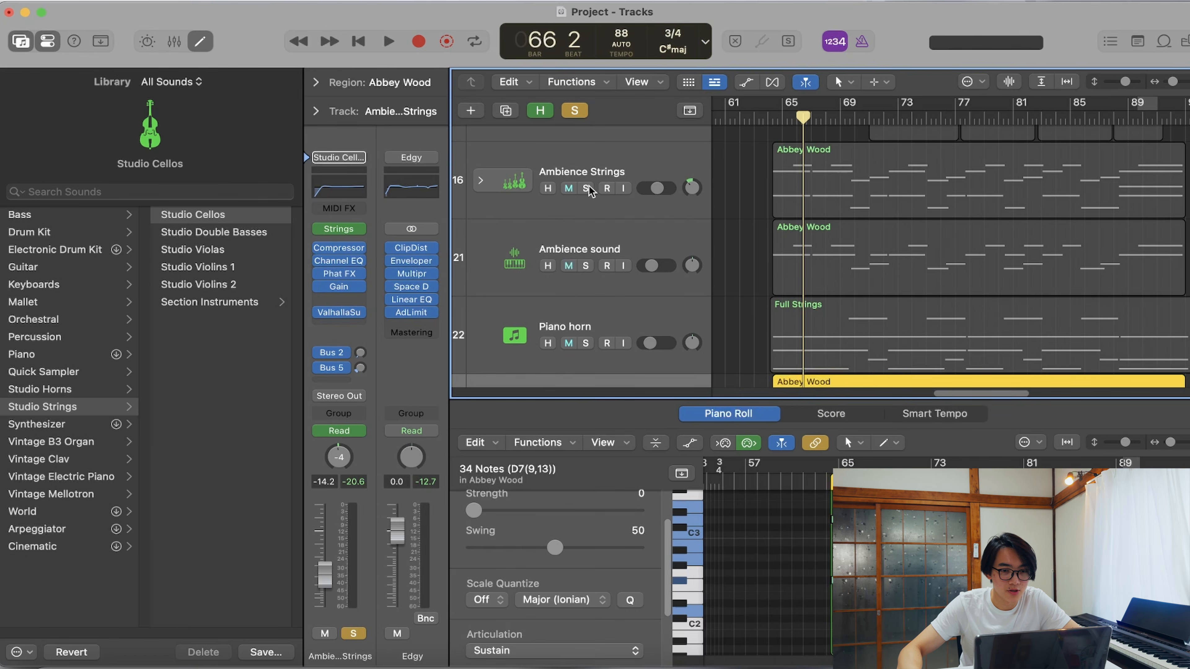
- Solo only the Ambience Strings track stack and Ambience sound, and play them together from bar 66
click(585, 189)
scroll(586, 225, down, 3)
click(585, 350)
scroll(602, 225, up, 3)
click(586, 272)
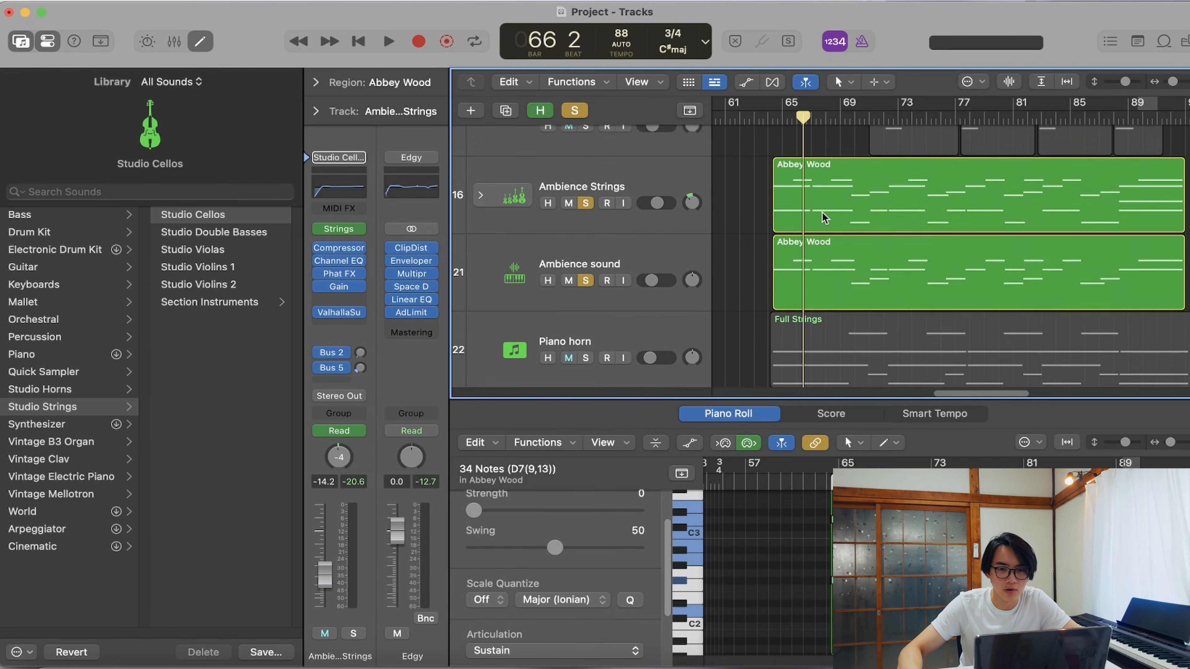
scroll(809, 143, up, 1)
key(space)
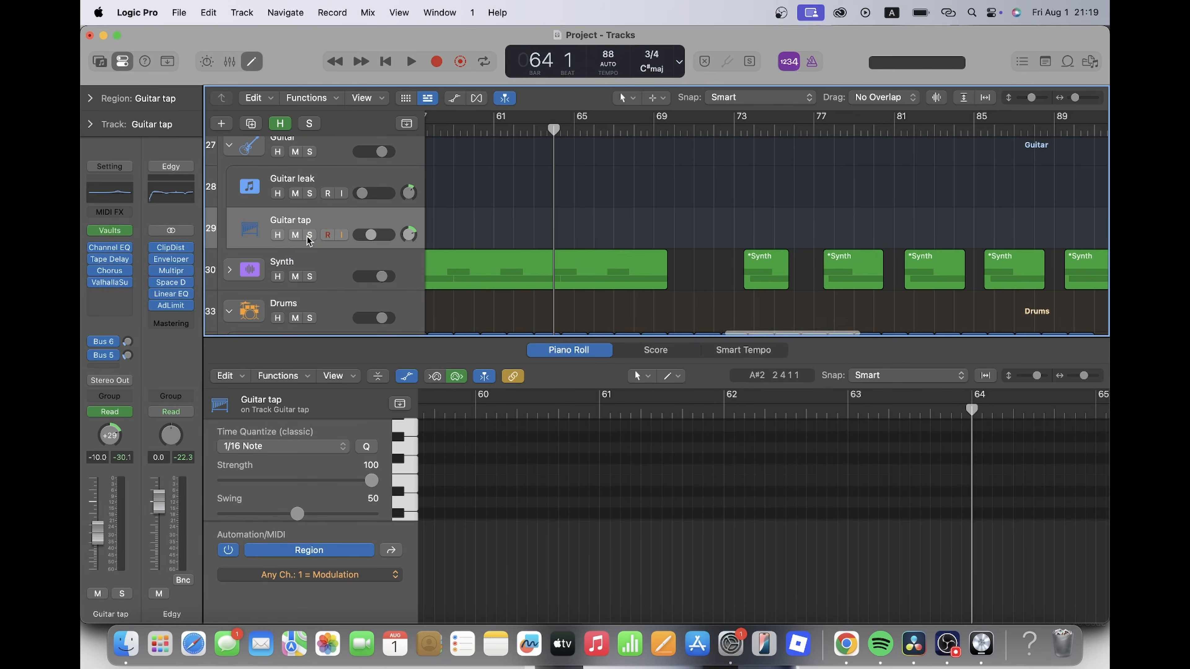
- Solo and select Full Strings+, play its region from bar 64 beat 2, and follow its Piano Roll notes through to bar 87
scroll(307, 237, up, 10)
click(309, 258)
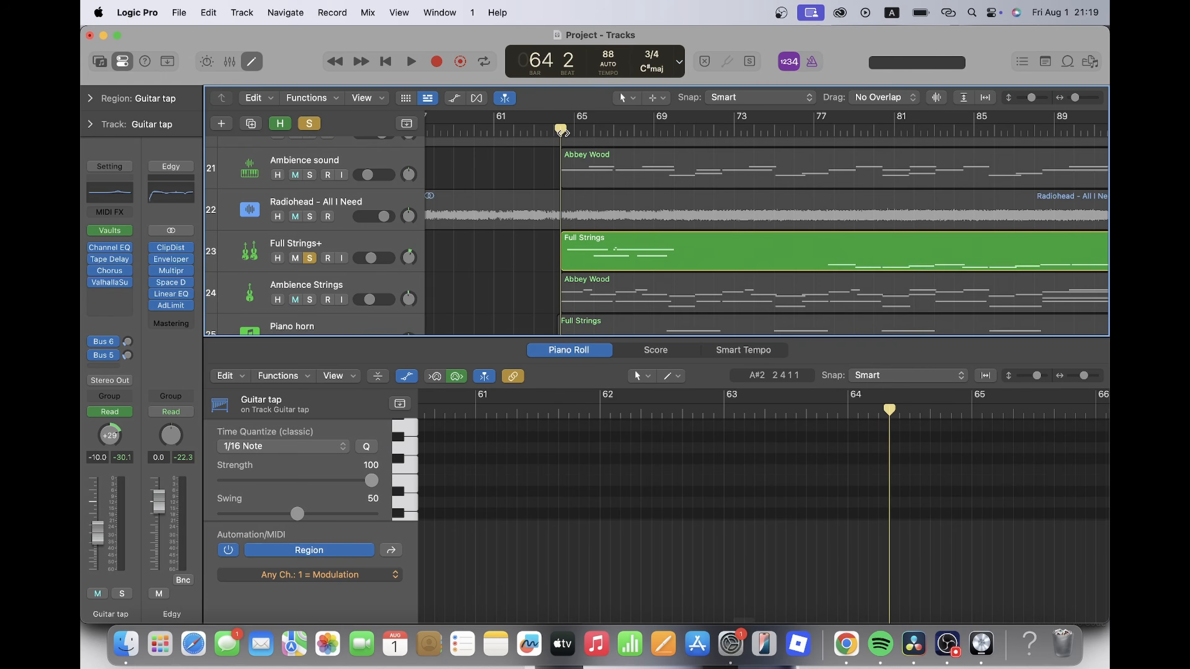
click(656, 253)
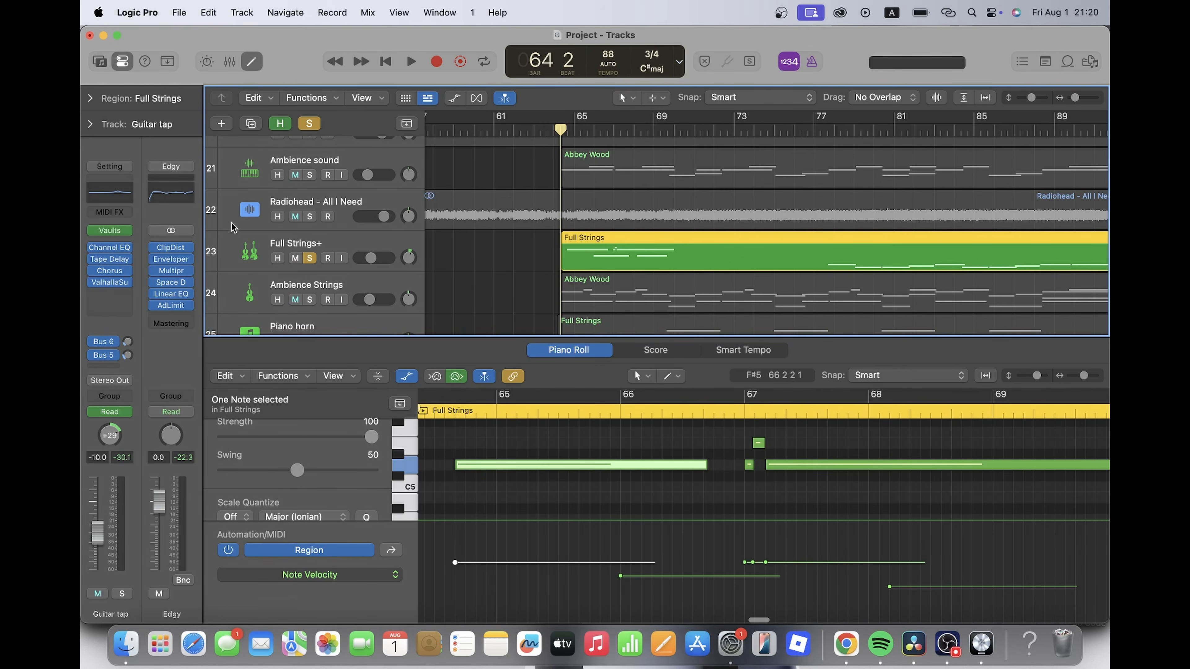
click(256, 253)
scroll(665, 503, down, 5)
scroll(665, 502, up, 3)
key(space)
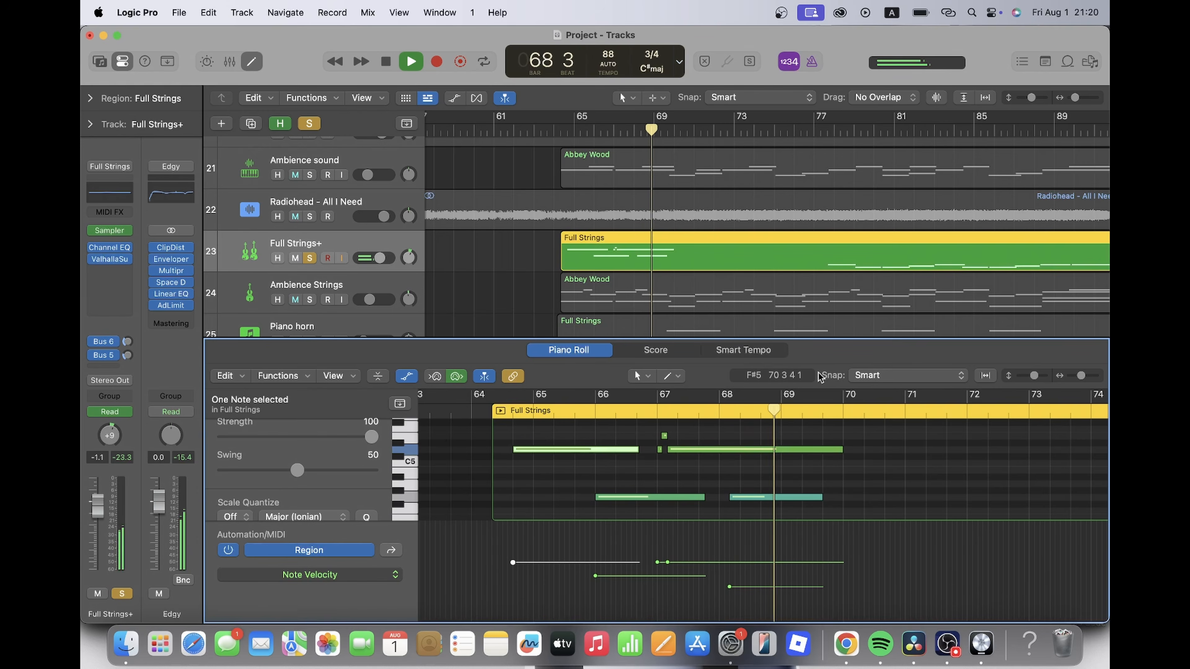
key(space)
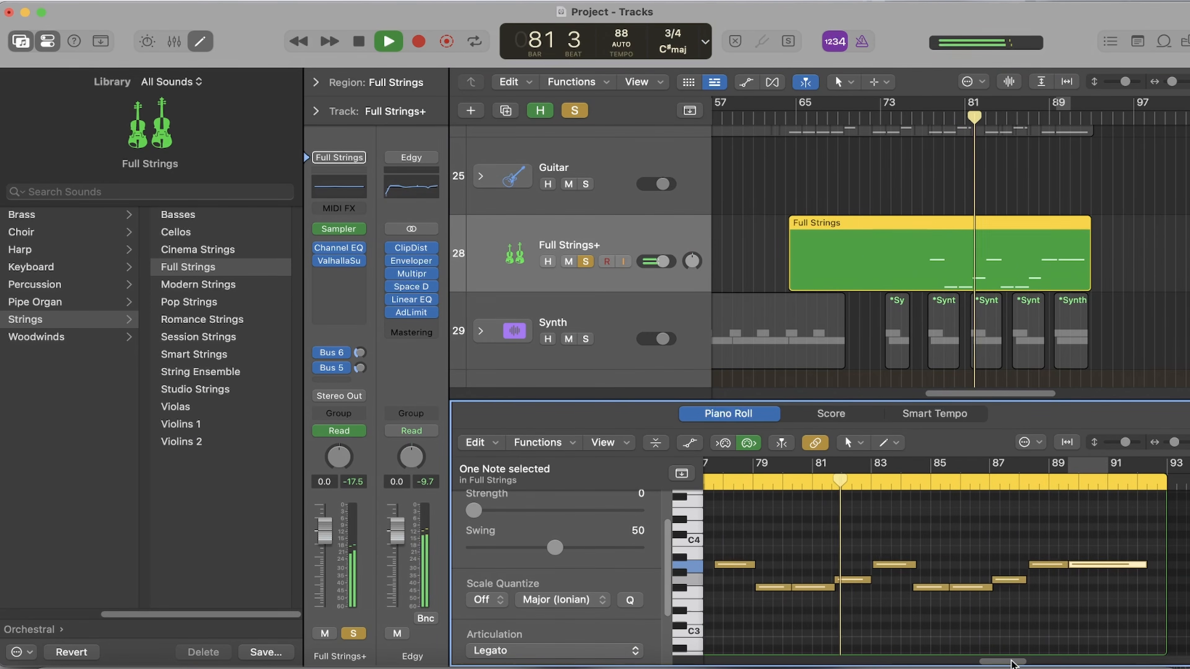
drag(1011, 661, 1010, 661)
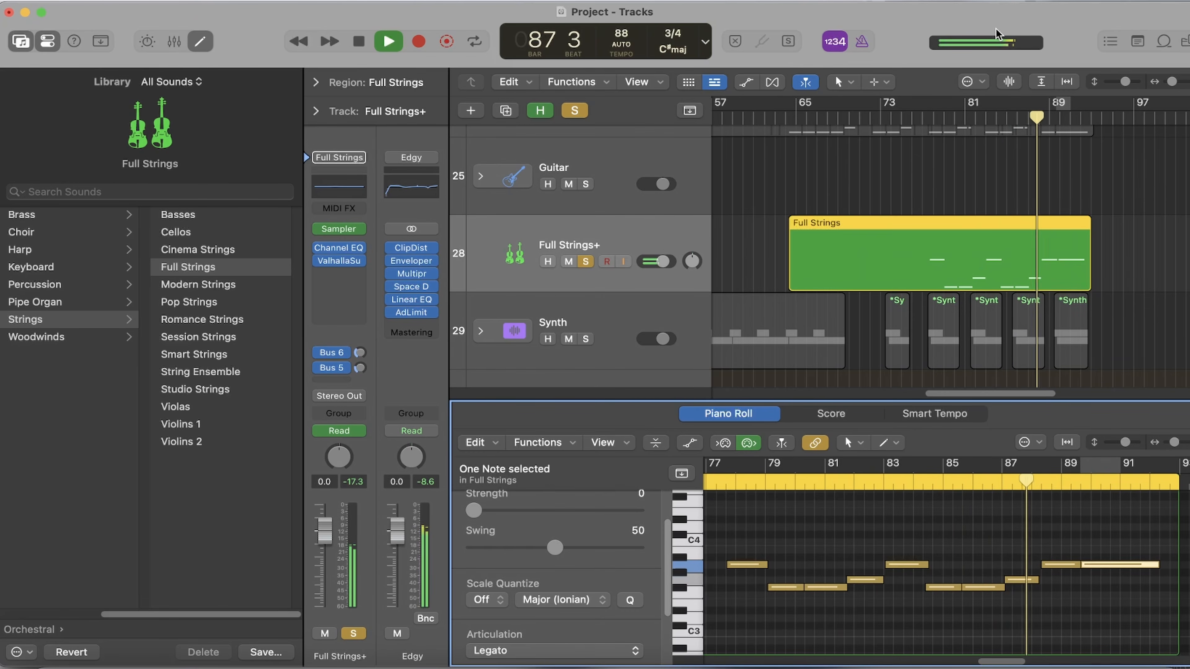
key(space)
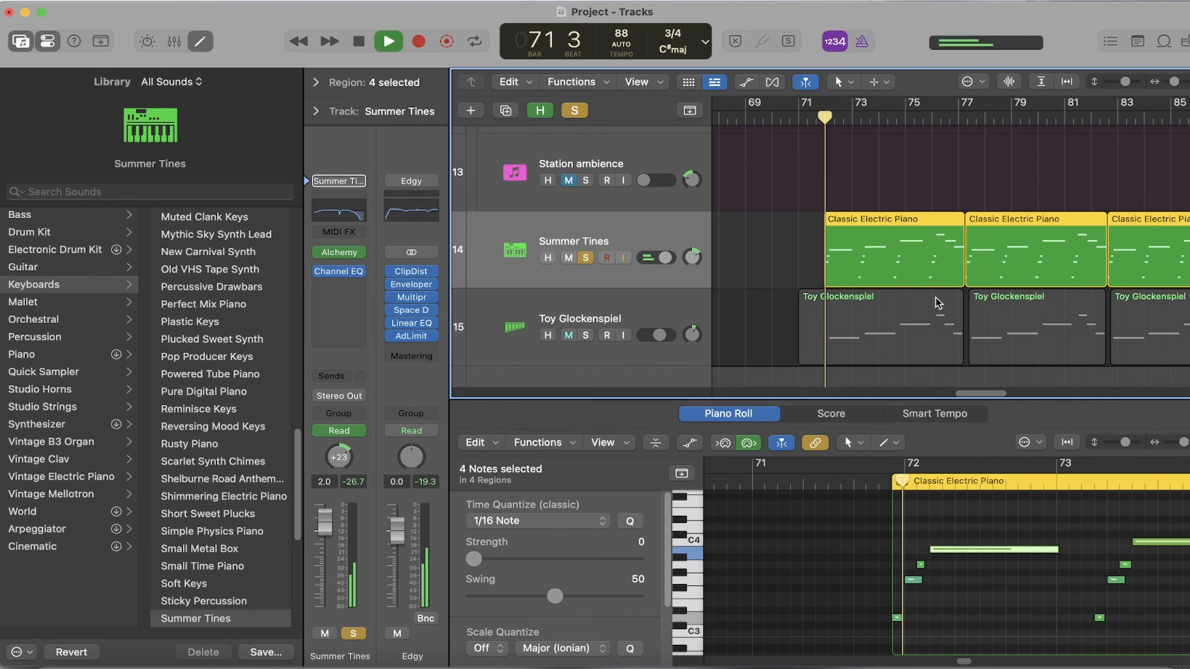
- Examine the Summer Tines notes from bar 72 to 77 in the Piano Roll during playback
drag(964, 662, 968, 663)
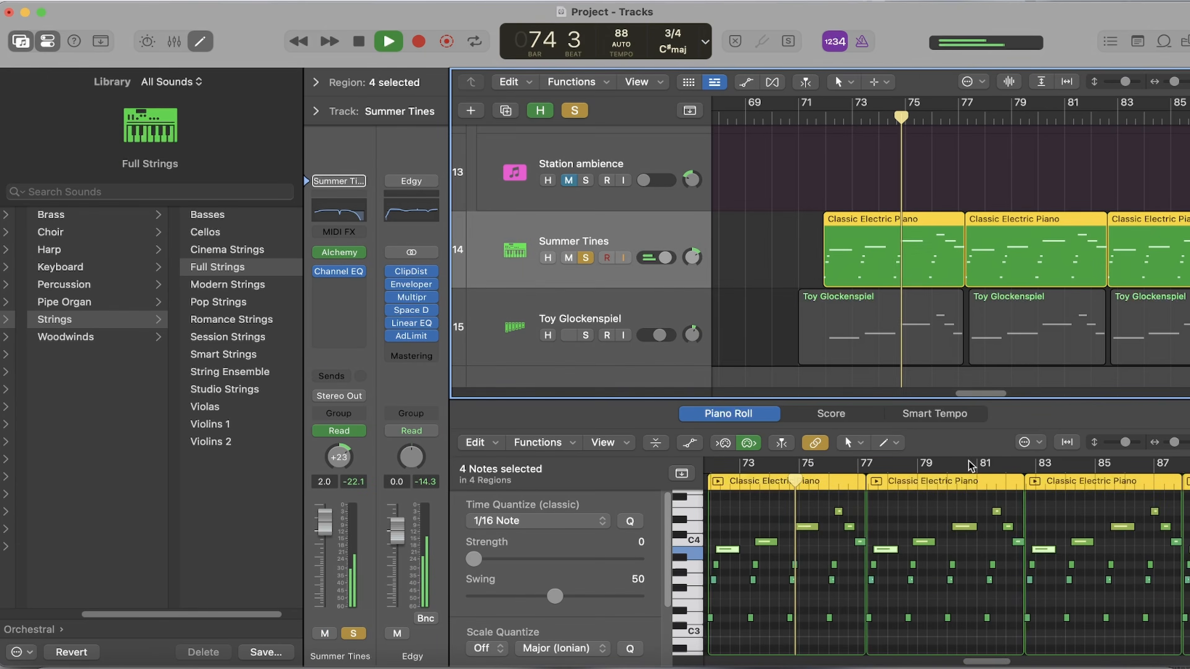
drag(1174, 442, 1183, 442)
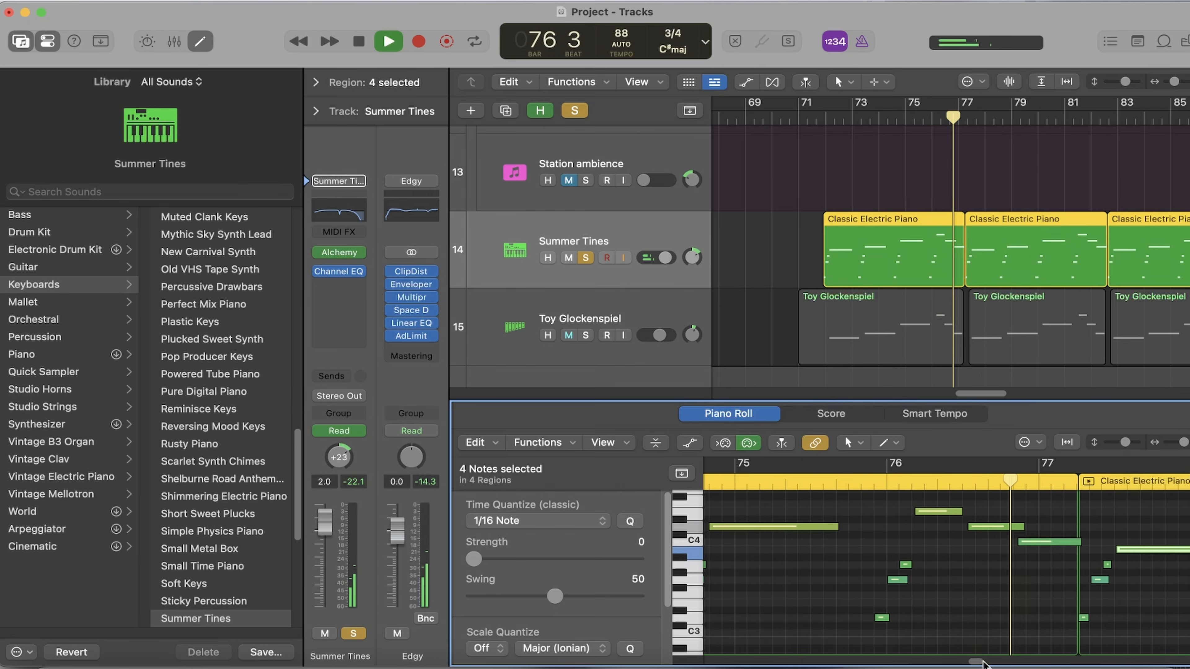
drag(982, 662, 965, 662)
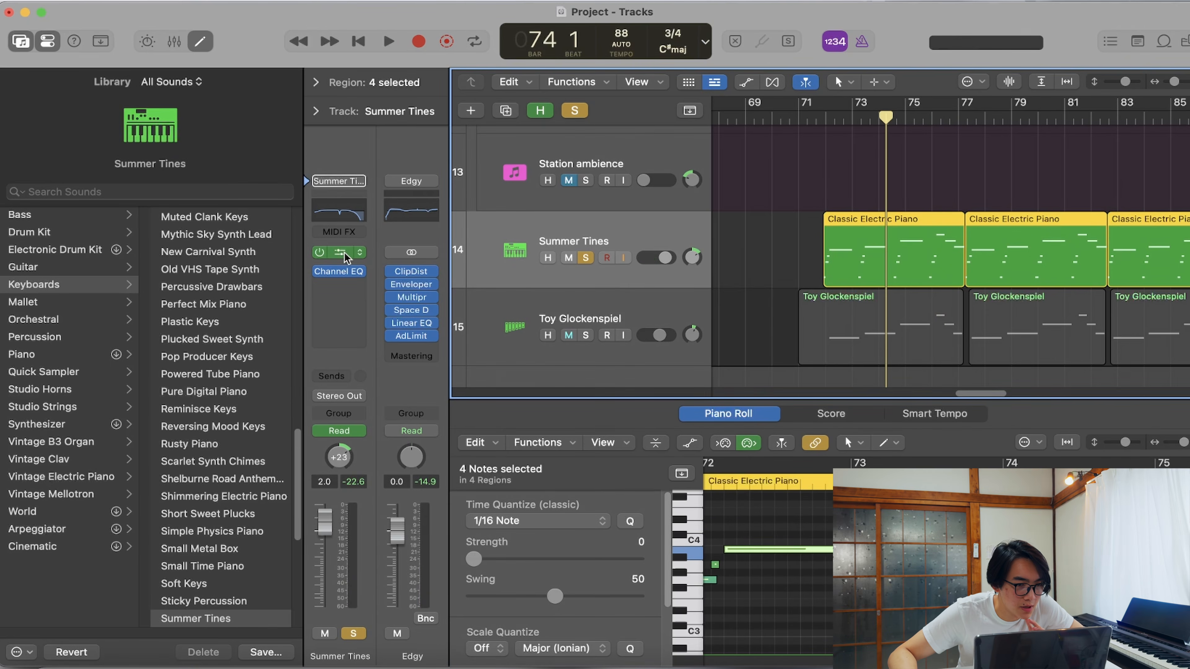
- Inspect the Alchemy instrument on Summer Tines and play the track from bar 74 to 75
click(342, 252)
click(303, 29)
key(space)
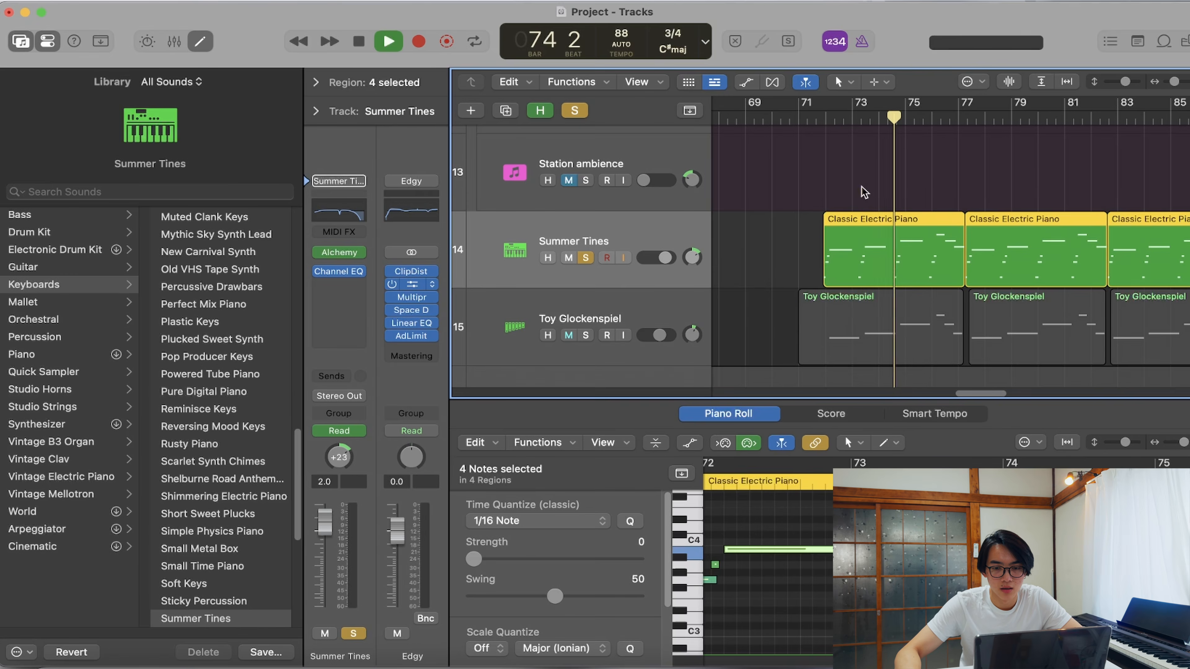
key(space)
- Solo Toy Glockenspiel along with Summer Tines and play both tracks together from bar 71 beat 3
click(585, 335)
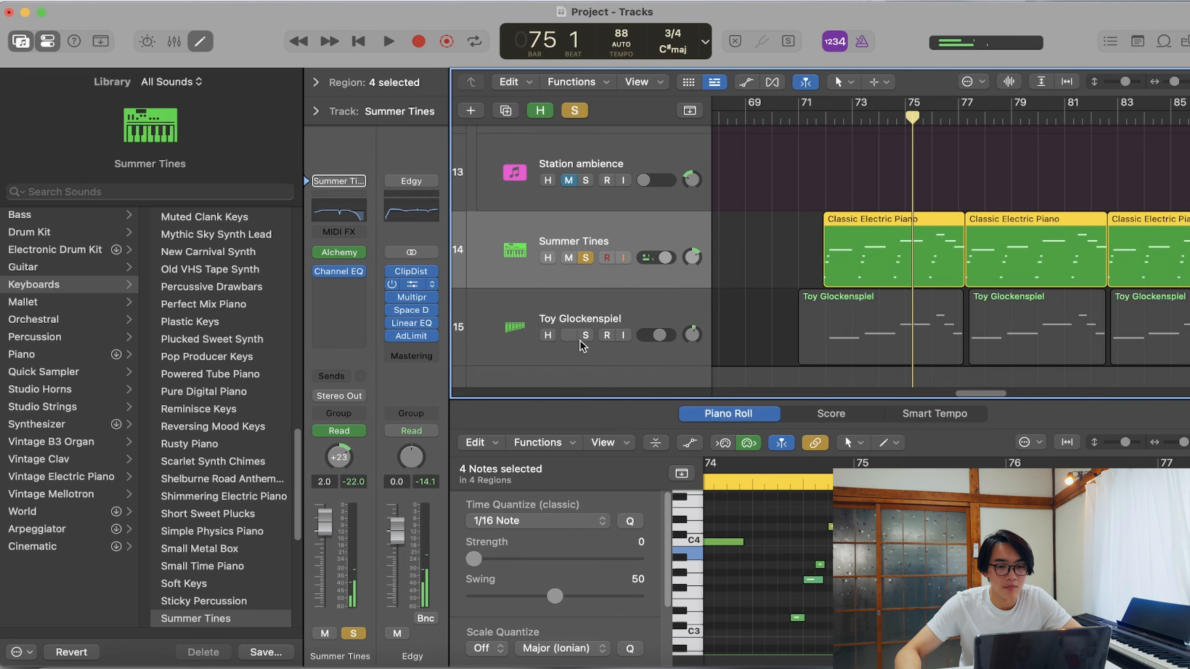
click(815, 118)
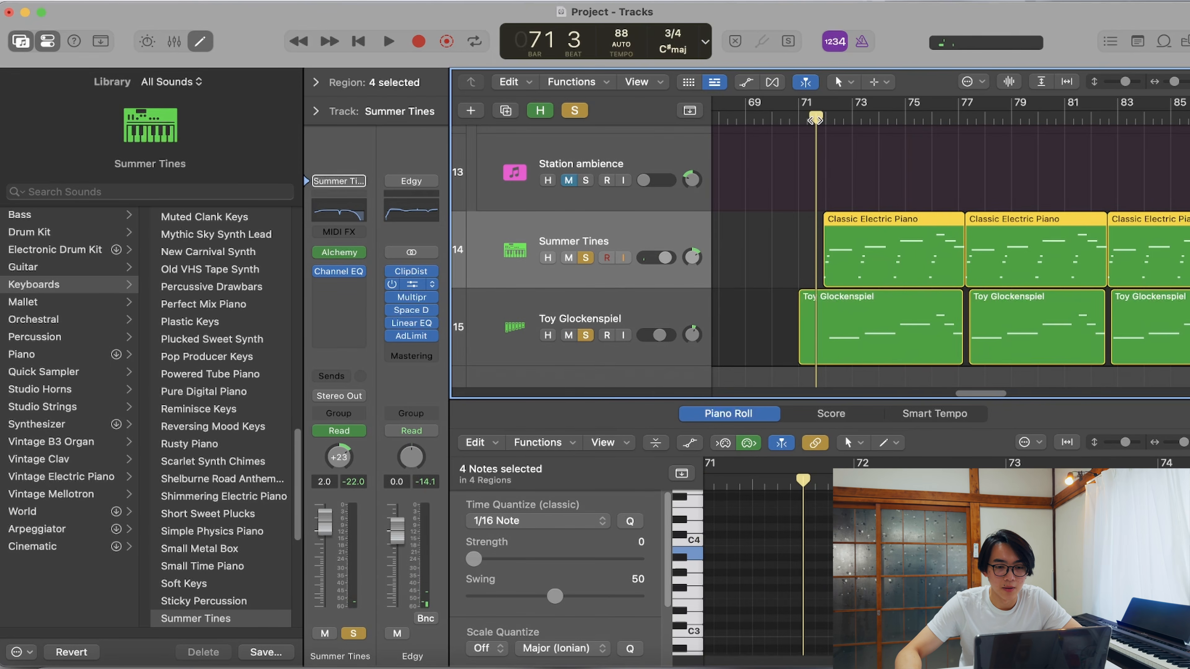
key(space)
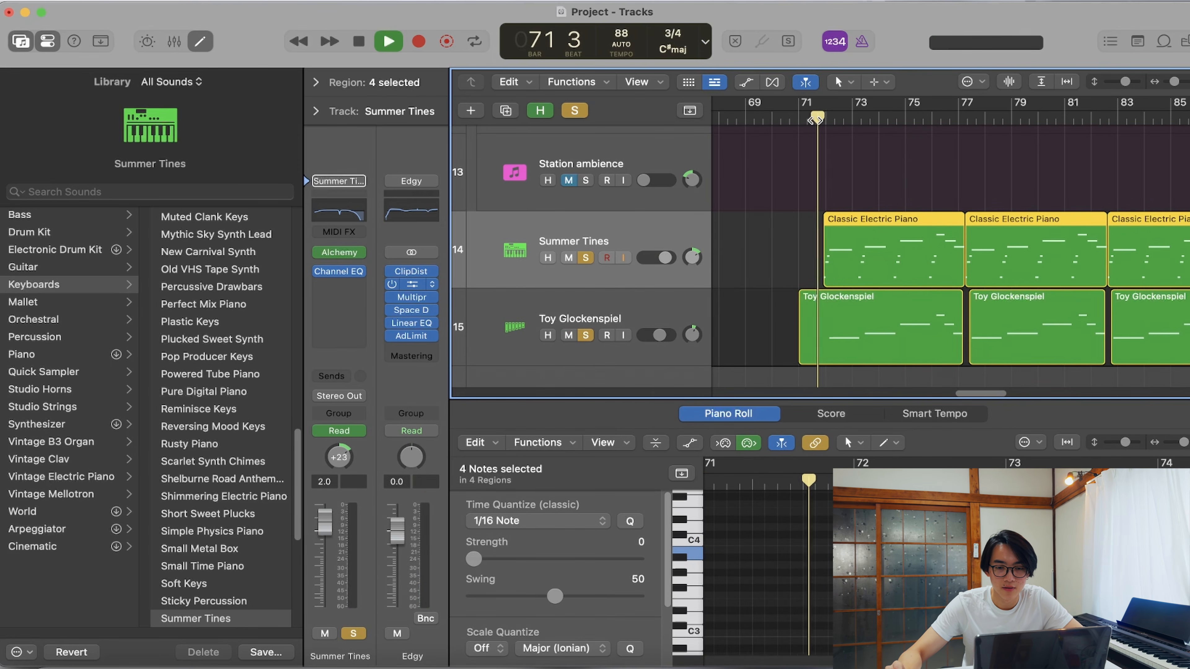
drag(977, 392, 982, 391)
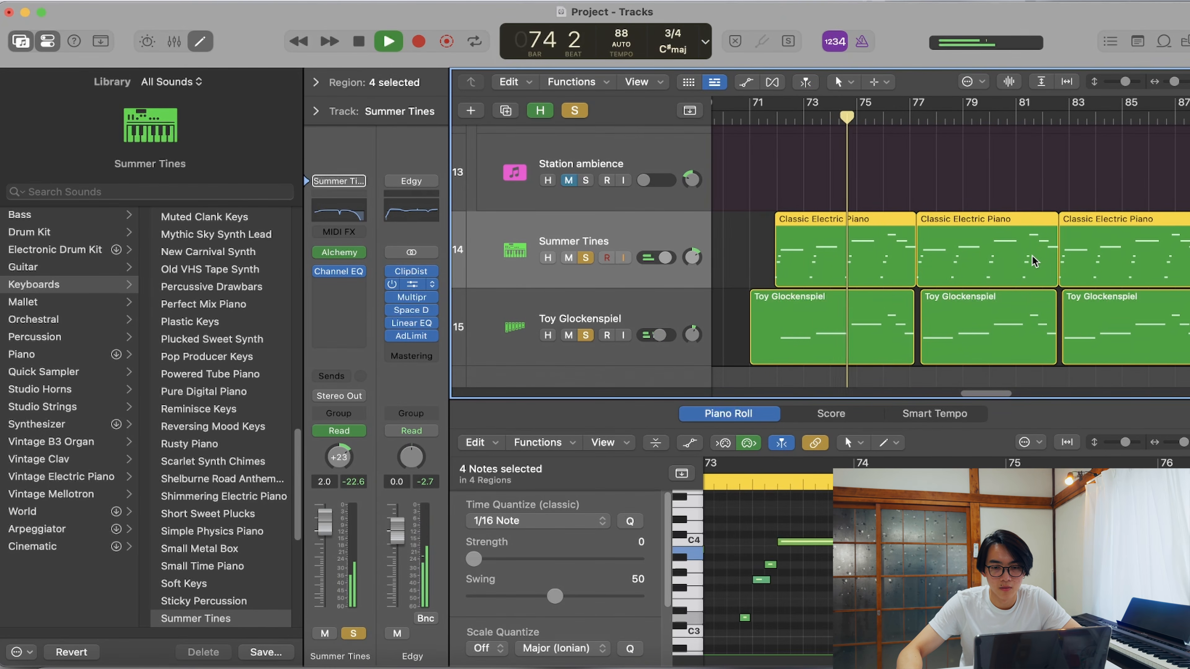
- Select the Toy Glockenspiel track and examine its patch, plug-ins and Piano Roll notes from bar 75 during playback
click(676, 314)
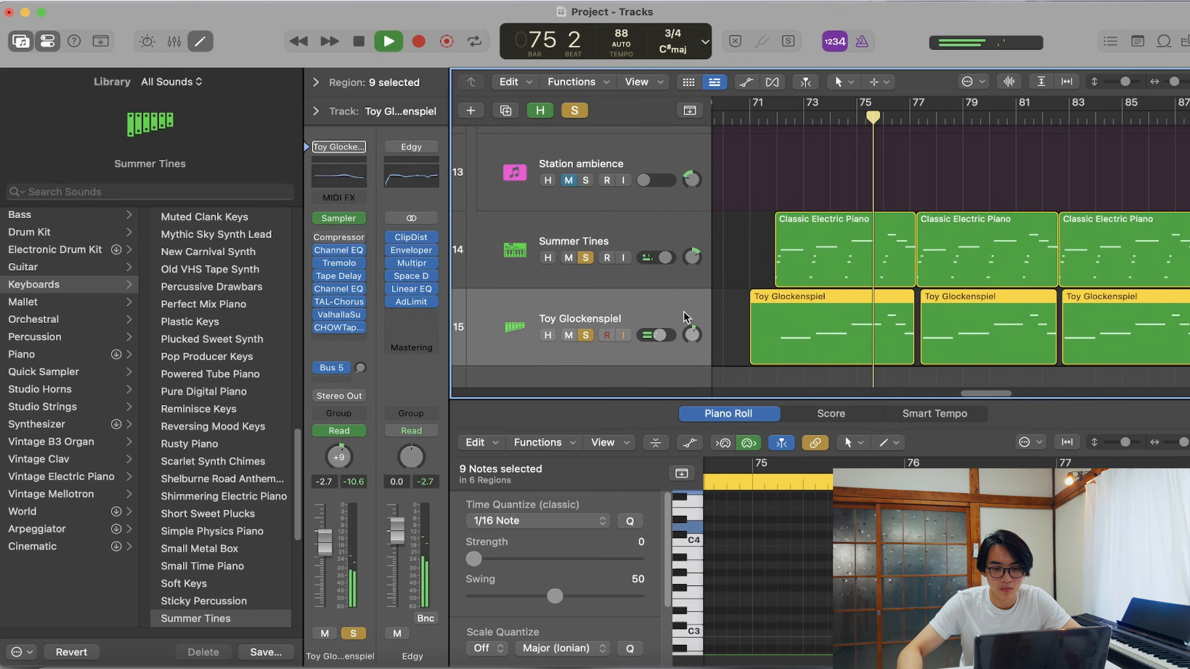
scroll(946, 567, up, 3)
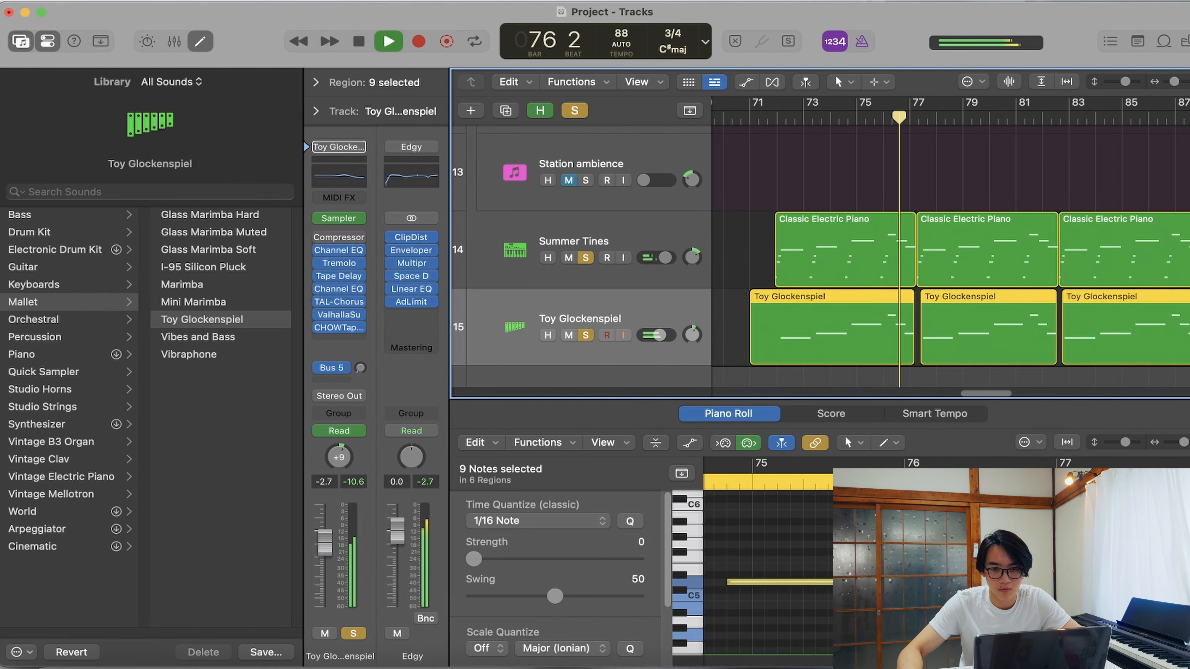
scroll(946, 567, right, 1)
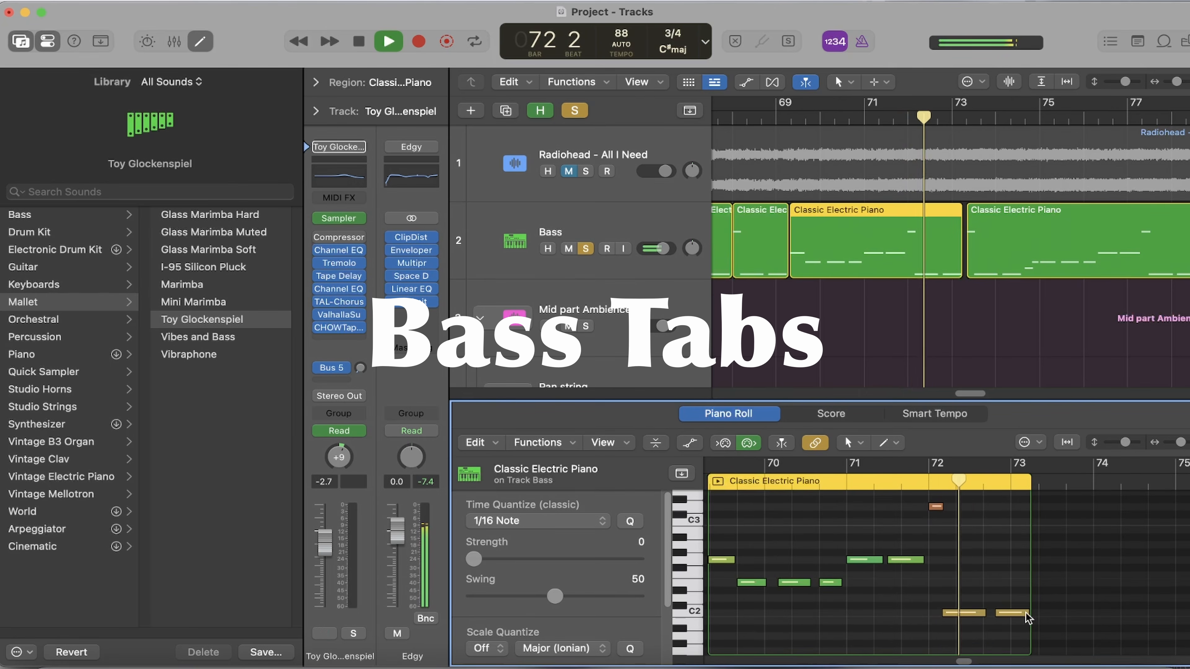
- Follow the Bass track's Classic Electric Piano regions in the Piano Roll from bar 70 to 78 during playback
drag(962, 661, 965, 661)
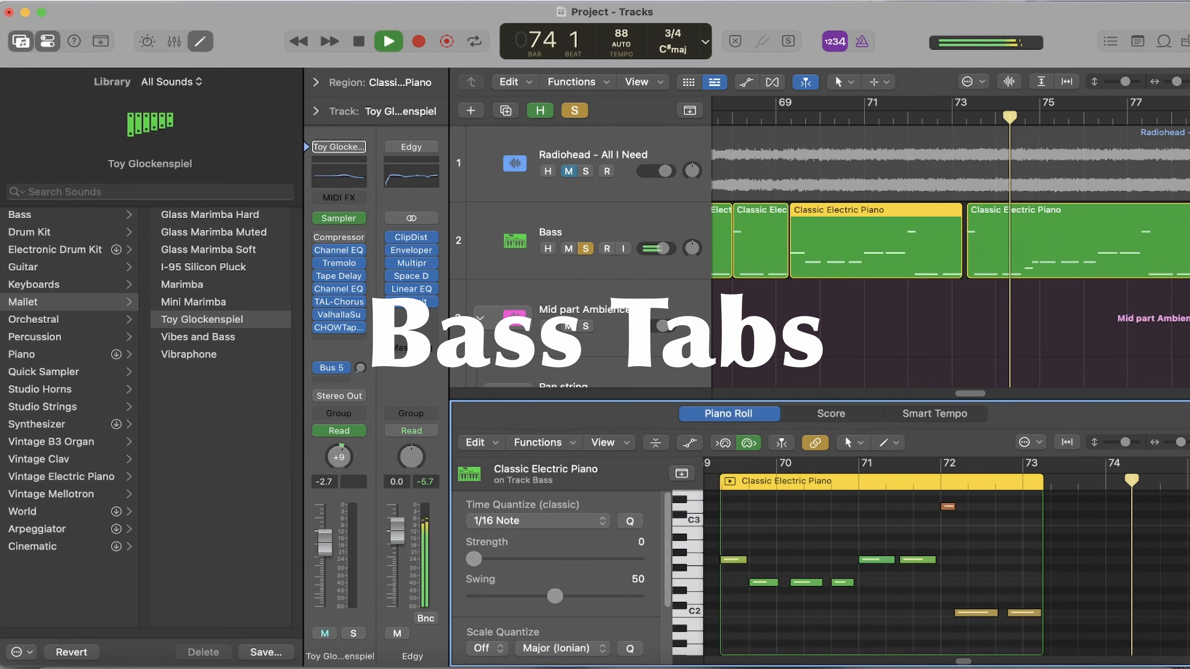
click(1103, 265)
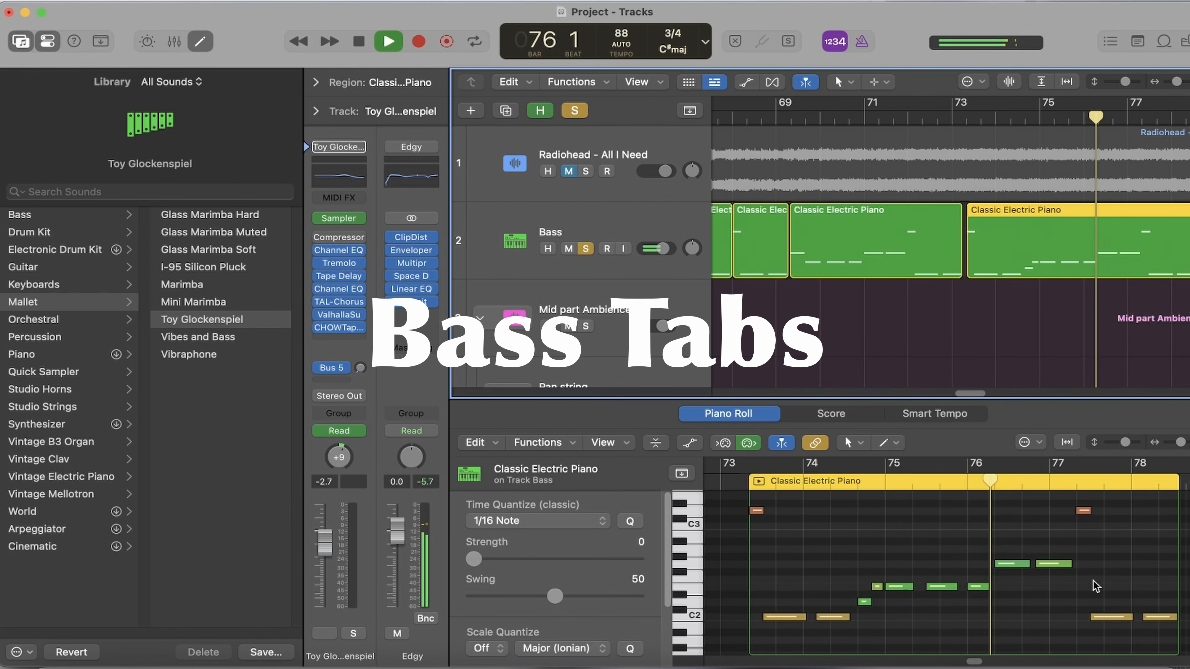
scroll(1096, 586, up, 1)
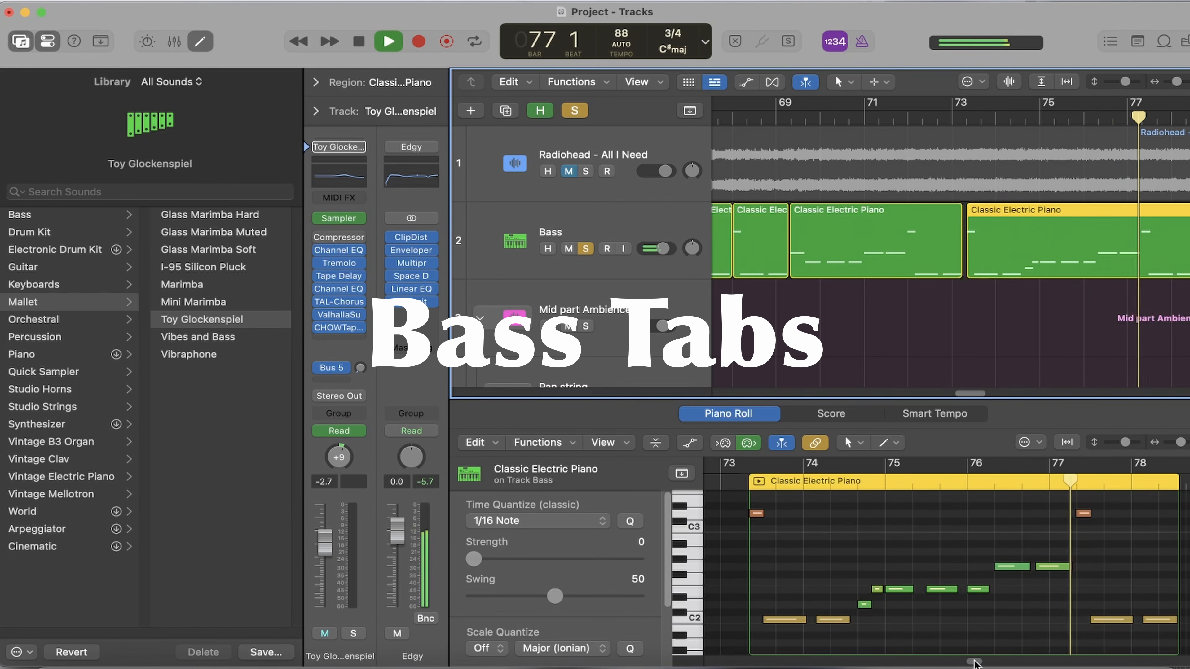
- Follow the Piano part's Songwriter region notes in the Piano Roll from bar 63 to 78 during playback
click(982, 412)
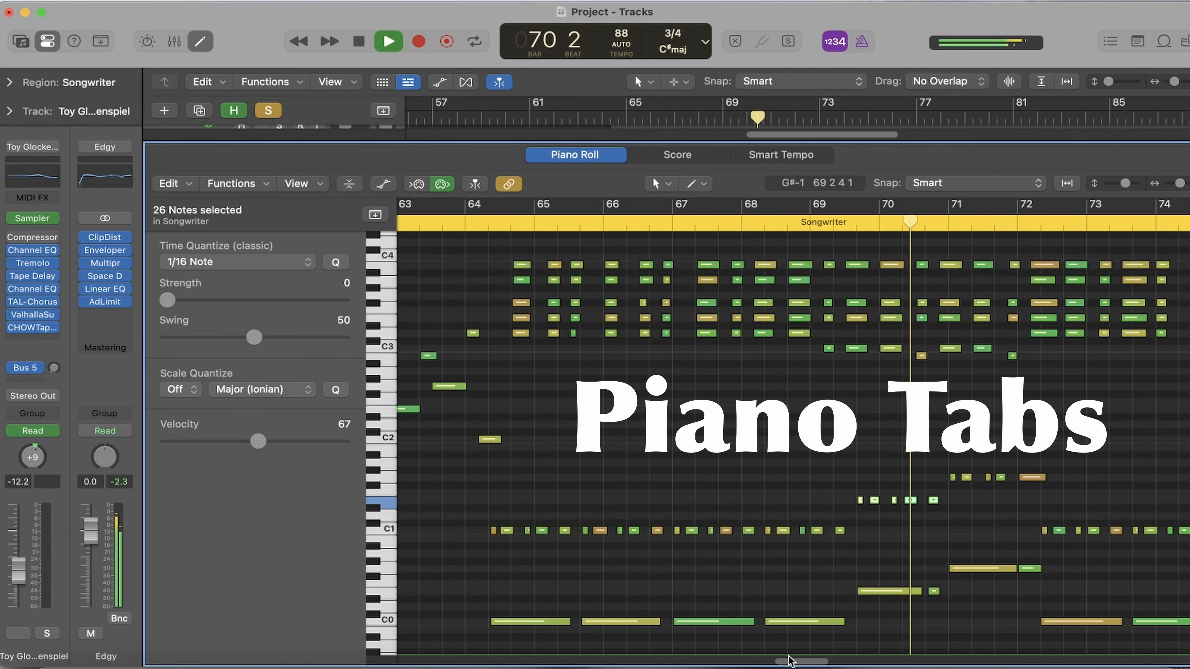
drag(801, 663, 820, 661)
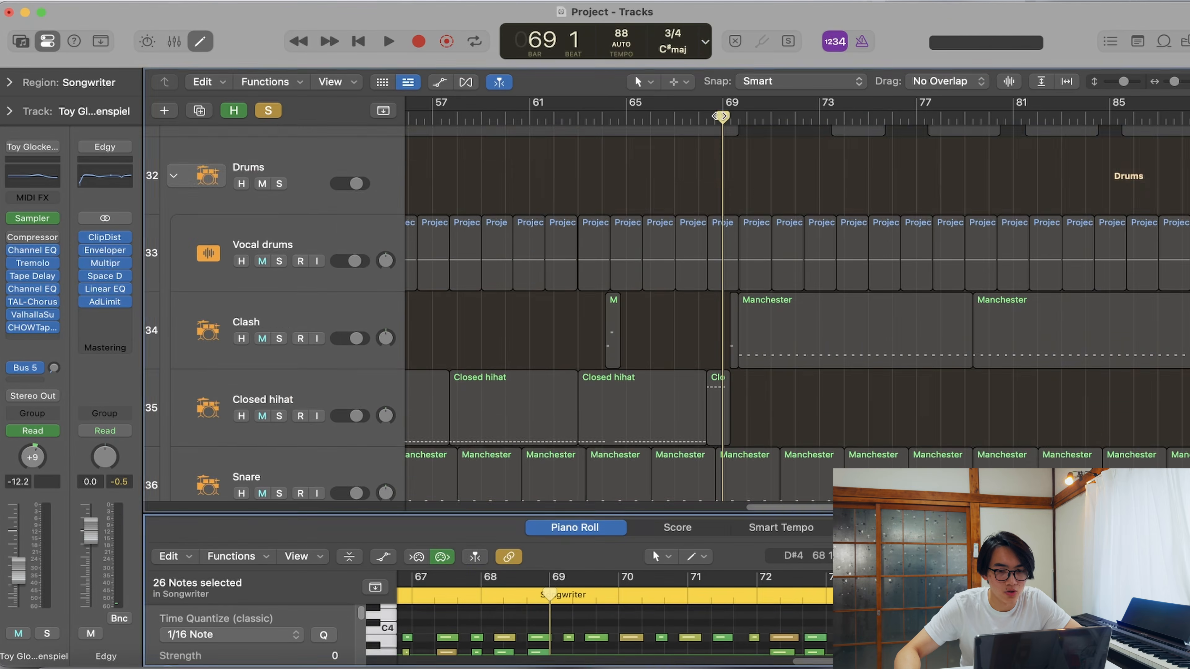
scroll(326, 266, down, 2)
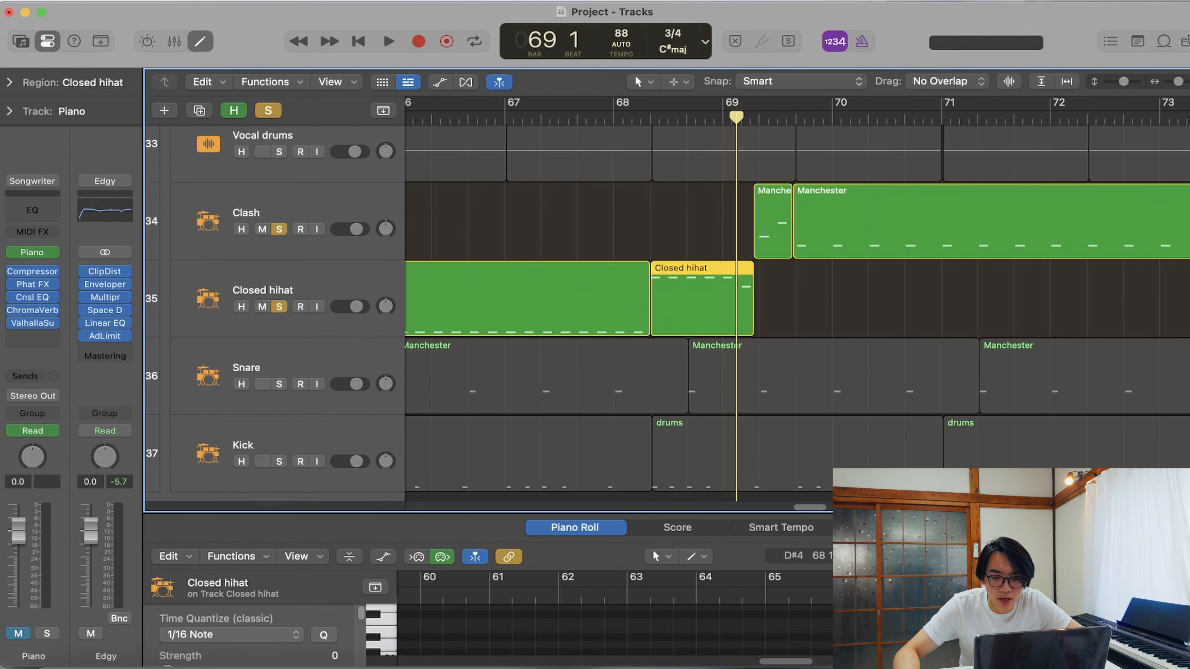
- Enlarge the Piano Roll and examine the drum notes in the Clash track's two Manchester regions from bar 69 to 70
drag(995, 513, 996, 357)
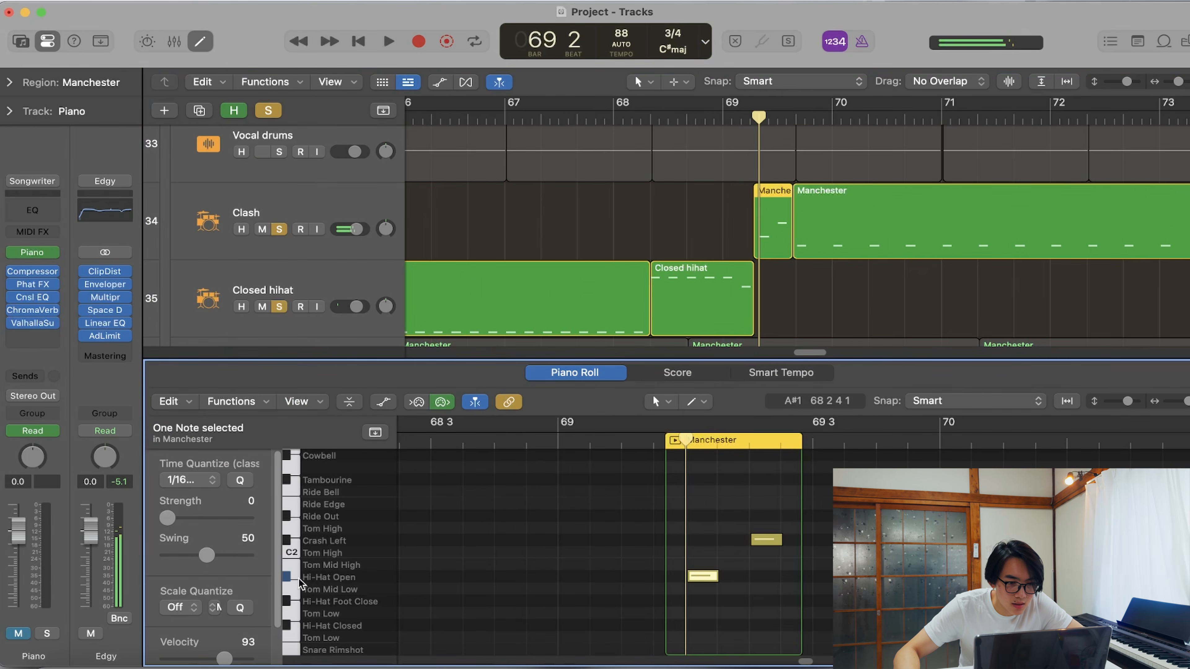
click(764, 540)
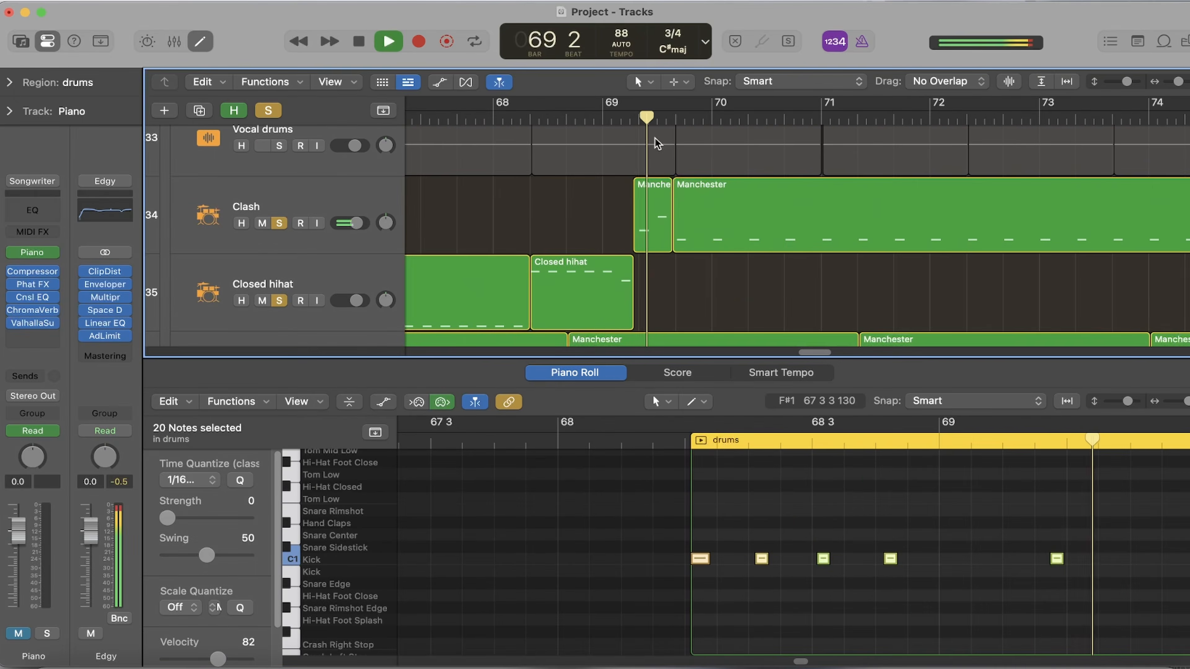
click(733, 220)
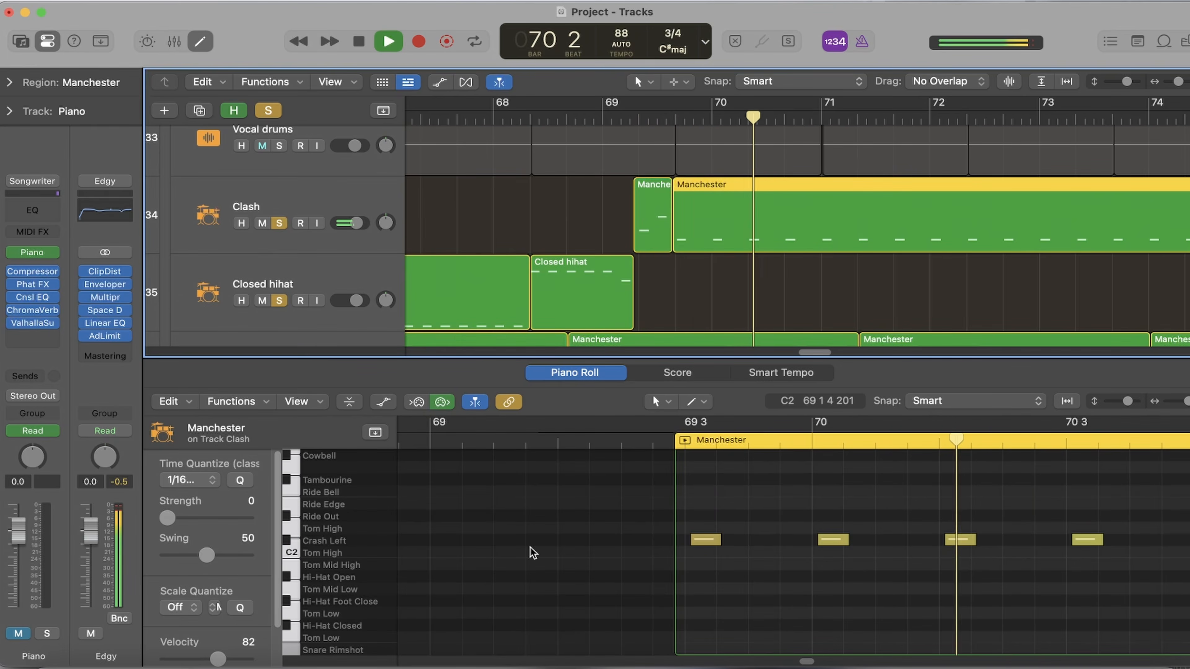
key(space)
- Select the Clash track, inspect its Manchester drum kit channel strip and briefly show the Library
click(300, 205)
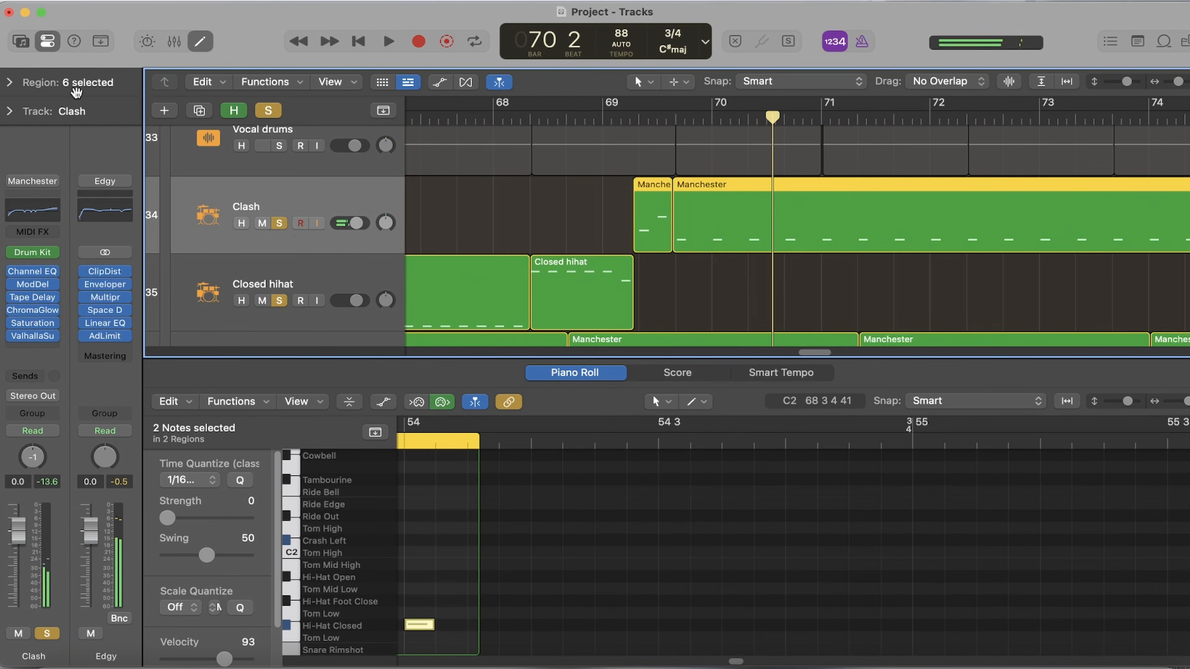
click(21, 41)
click(21, 41)
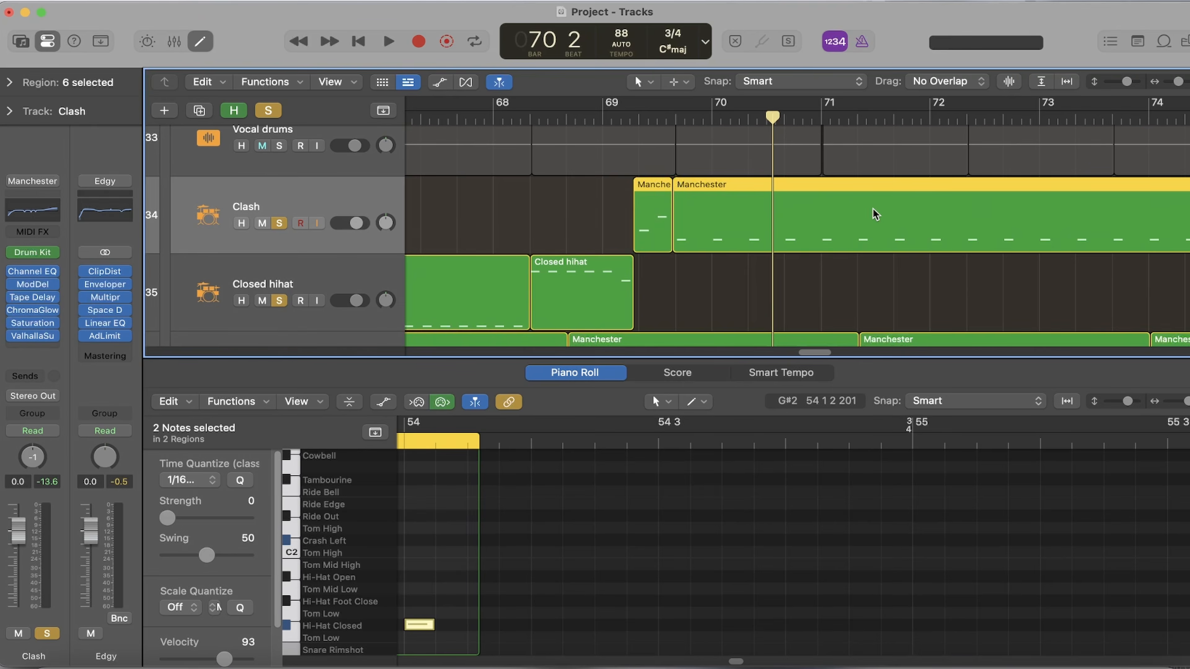
key(space)
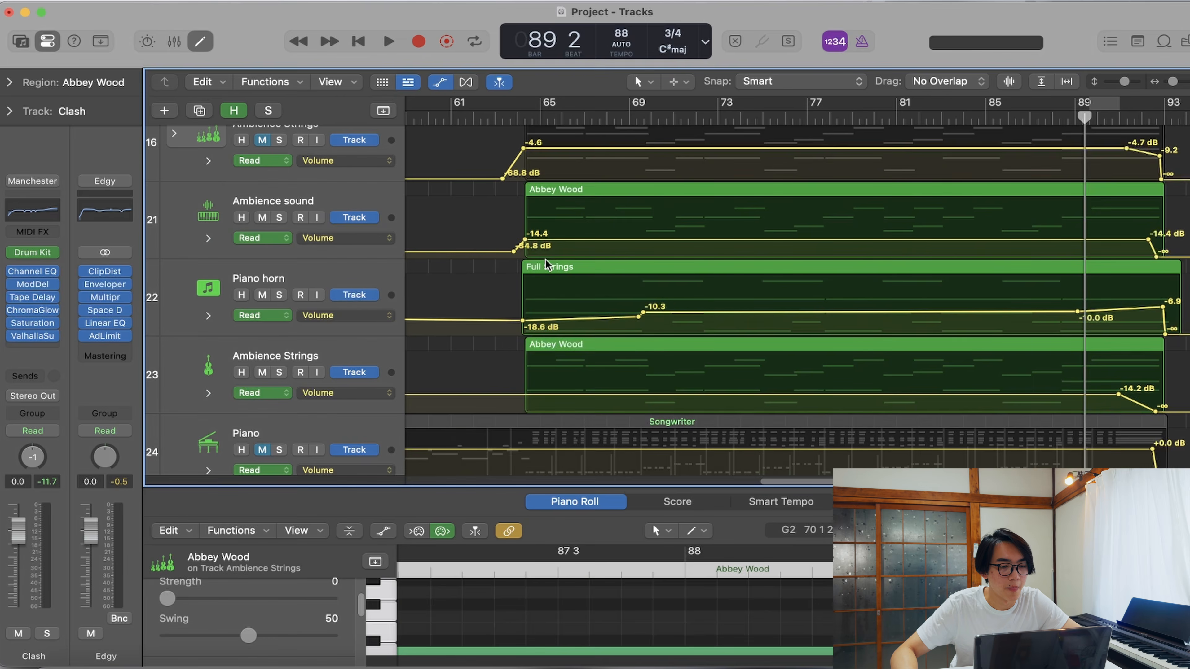
- Play the ending from bar 88 and examine the volume automation fade-outs on the string, horn and piano tracks
scroll(569, 279, up, 2)
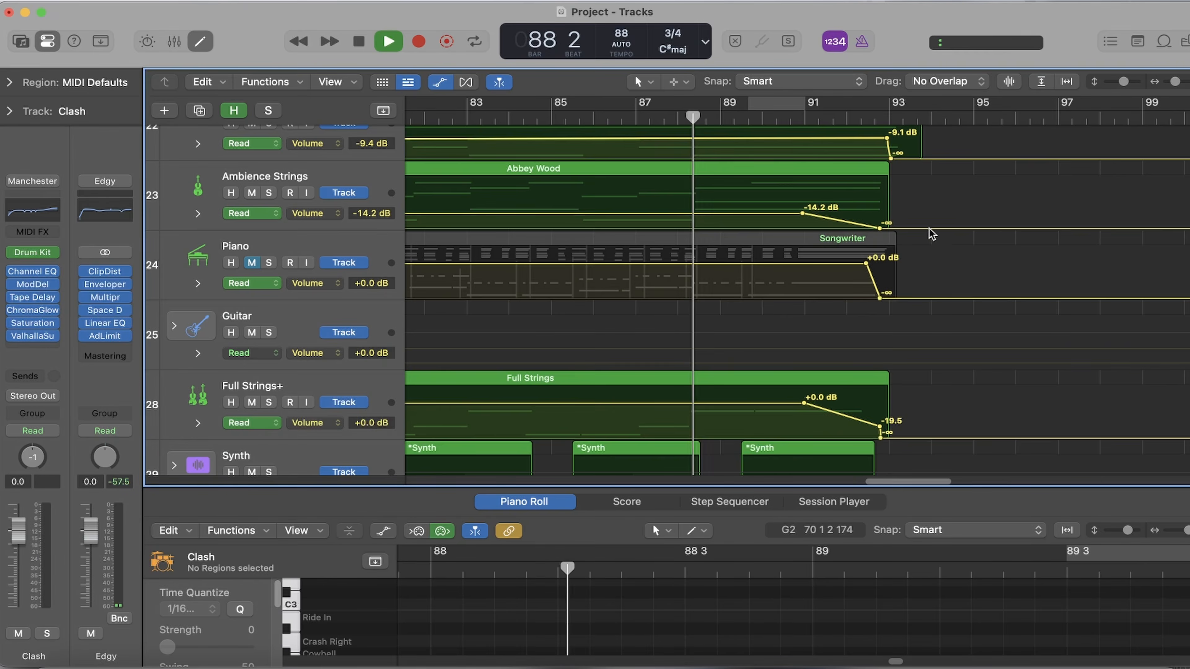
scroll(941, 244, up, 3)
scroll(965, 328, up, 3)
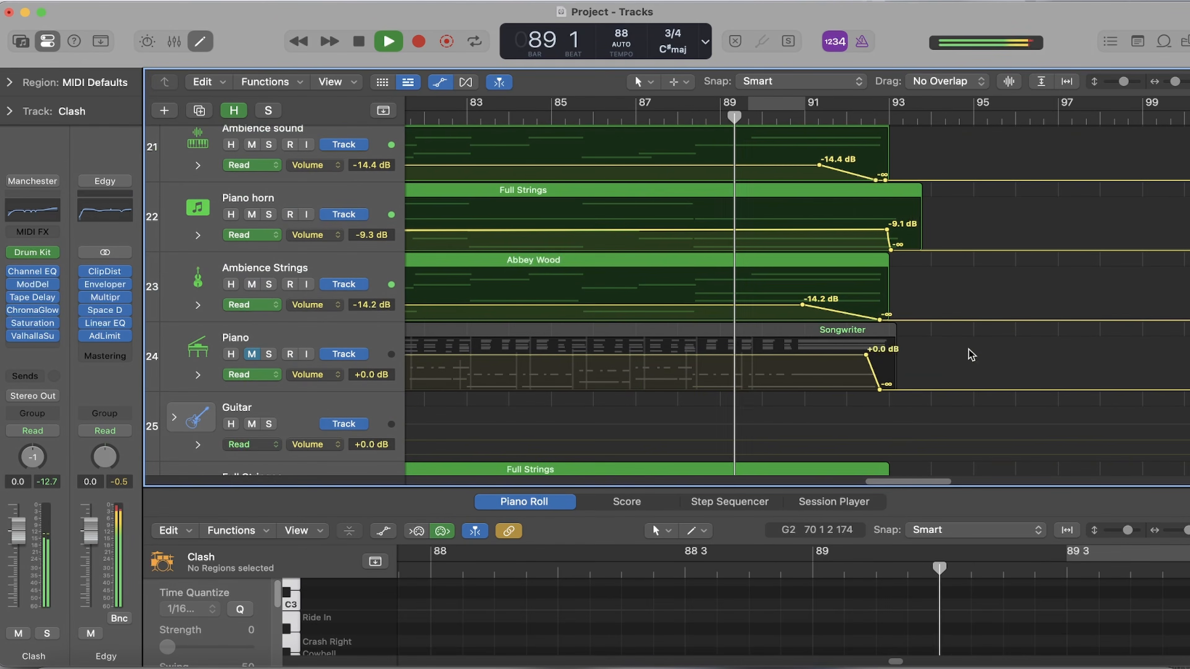
scroll(955, 336, down, 2)
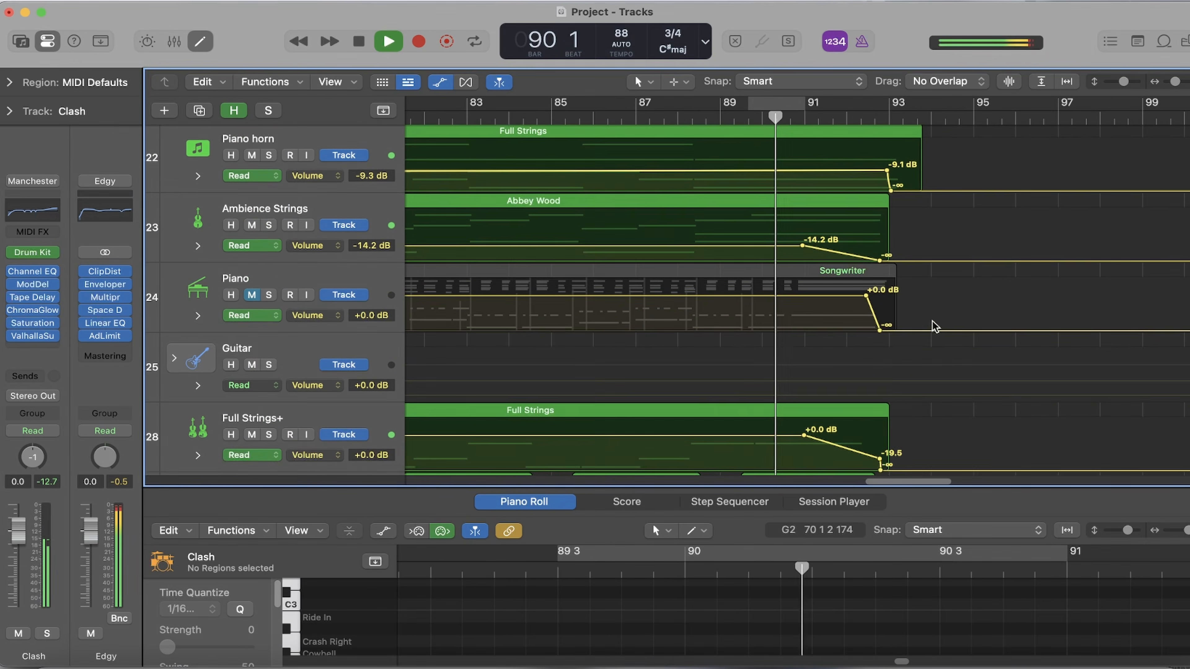
- Unmute the Piano track while the ending plays
scroll(934, 326, up, 2)
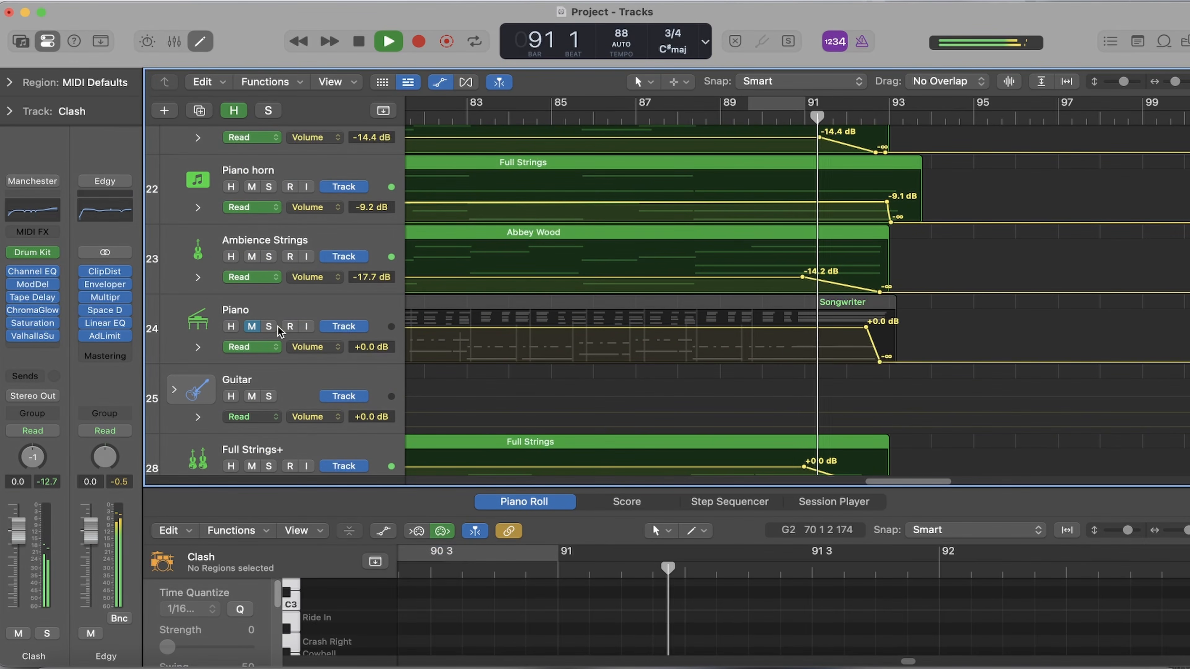
scroll(418, 320, down, 1)
click(253, 321)
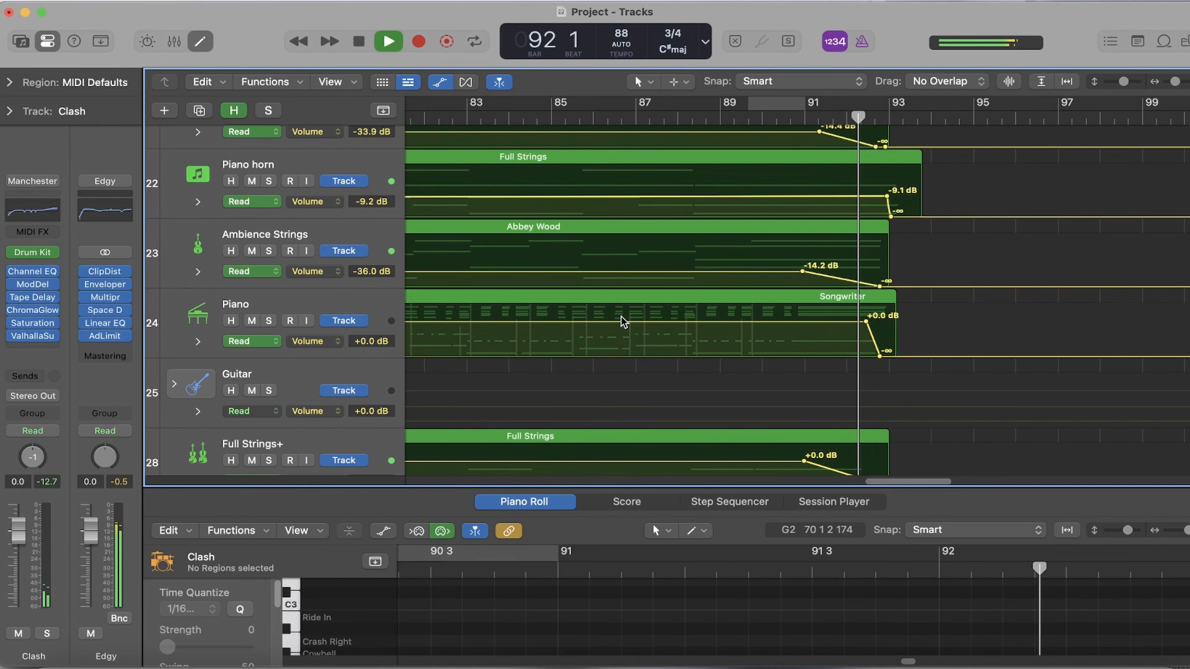